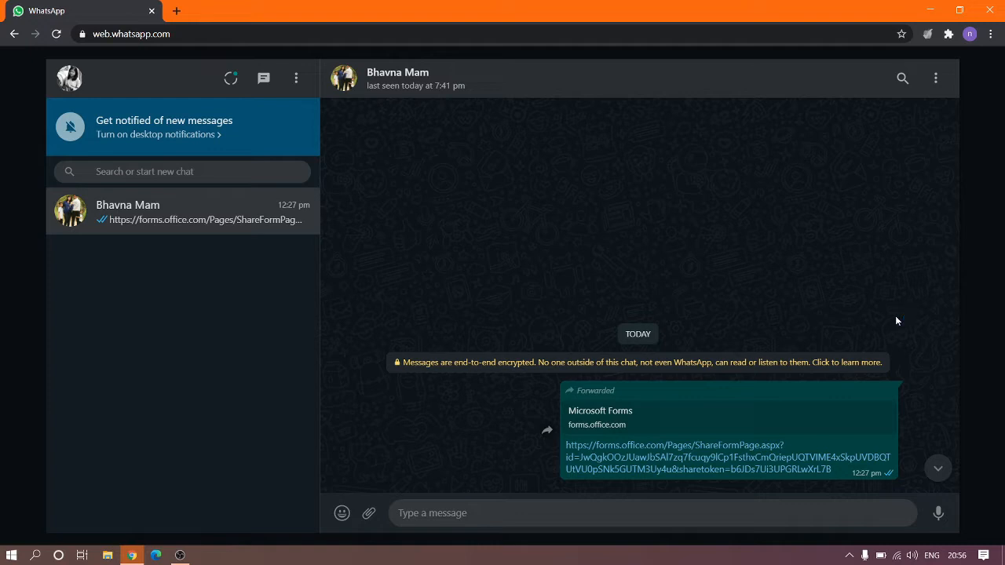
Open the forwarded forms.office.com link from the WhatsApp chat in a new tab.
click(661, 460)
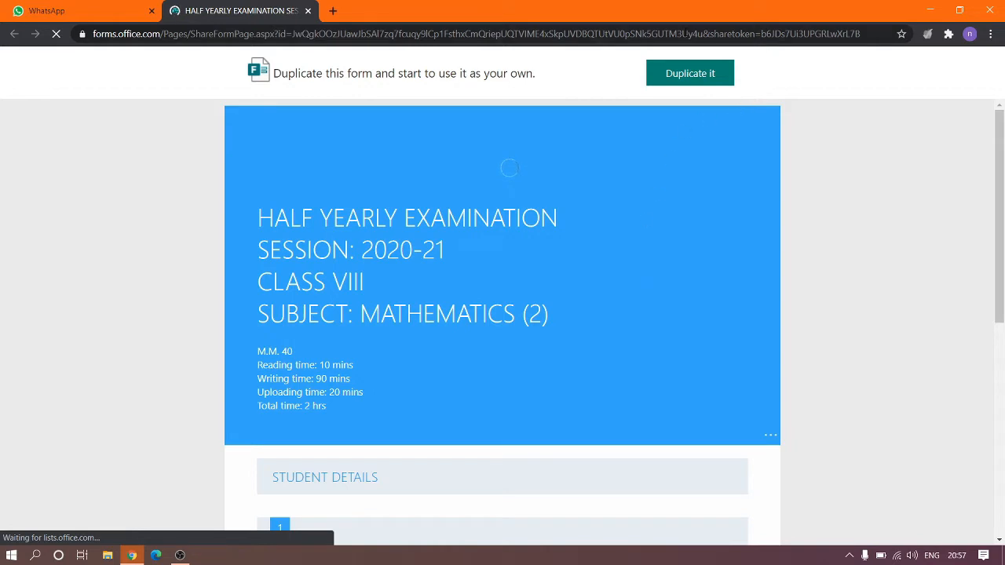
Choose 'Duplicate it' on the shared Half Yearly Examination Mathematics form.
click(716, 81)
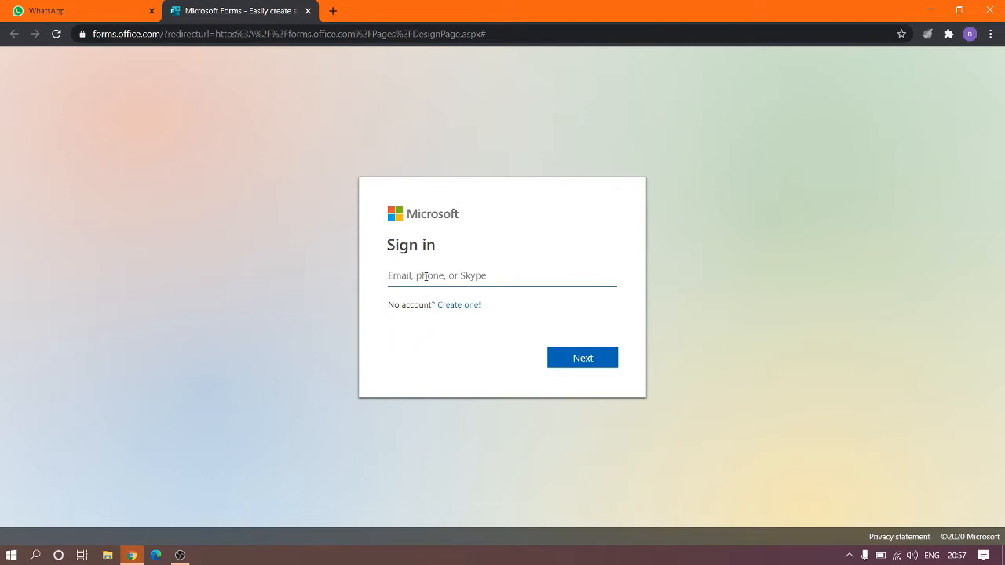
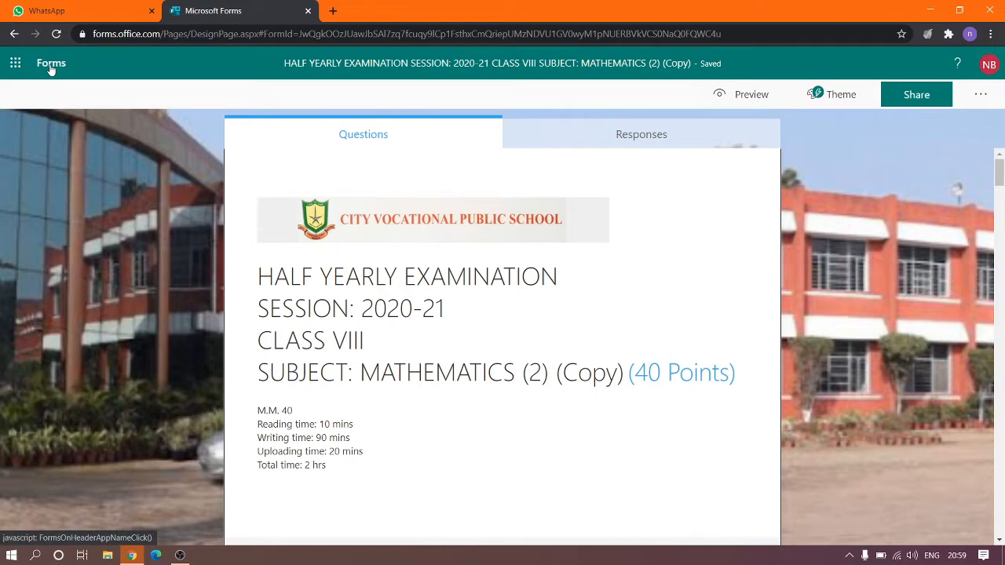
Return from the form editor to the My forms list via the Forms header link.
click(51, 69)
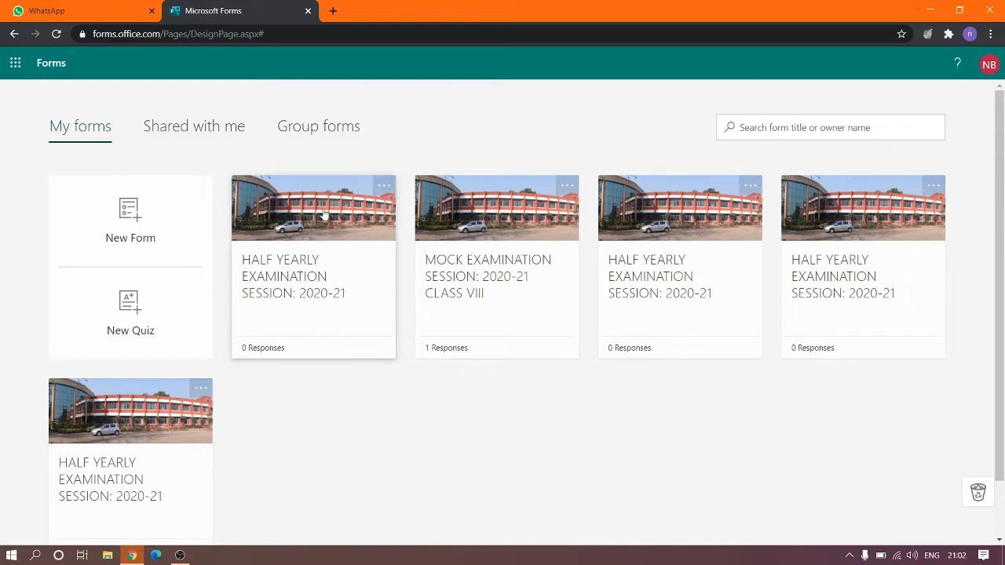
Copy the first half-yearly exam form, then open the Class VIII Mathematics (2) (Copy) form.
click(383, 187)
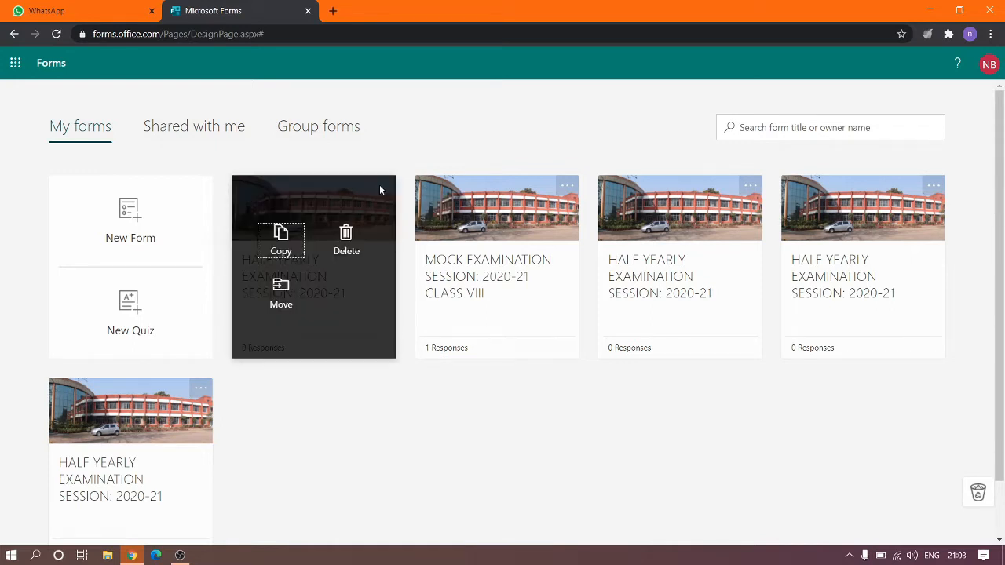
click(270, 246)
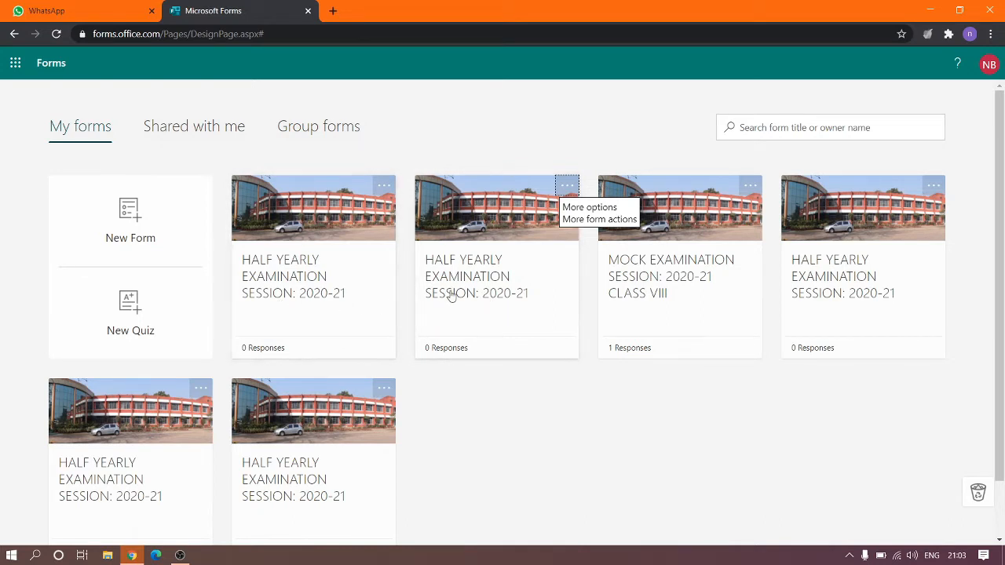
click(477, 230)
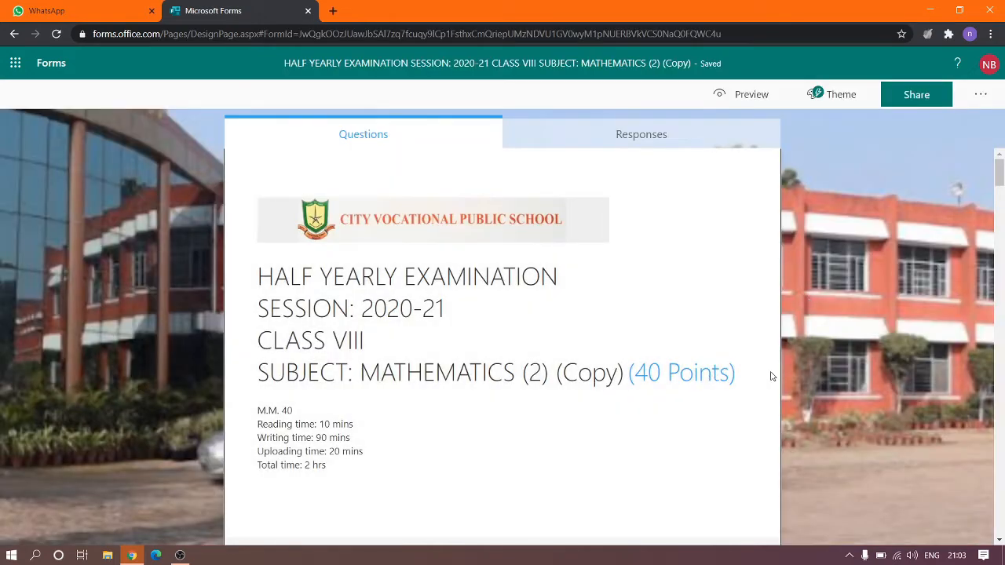
scroll(795, 402, down, 2)
scroll(796, 402, up, 2)
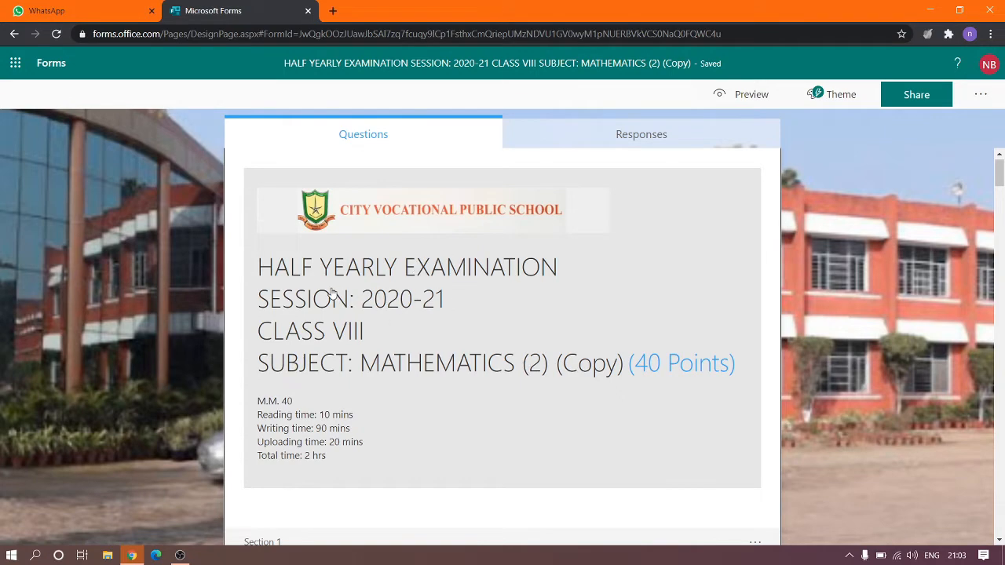
click(455, 315)
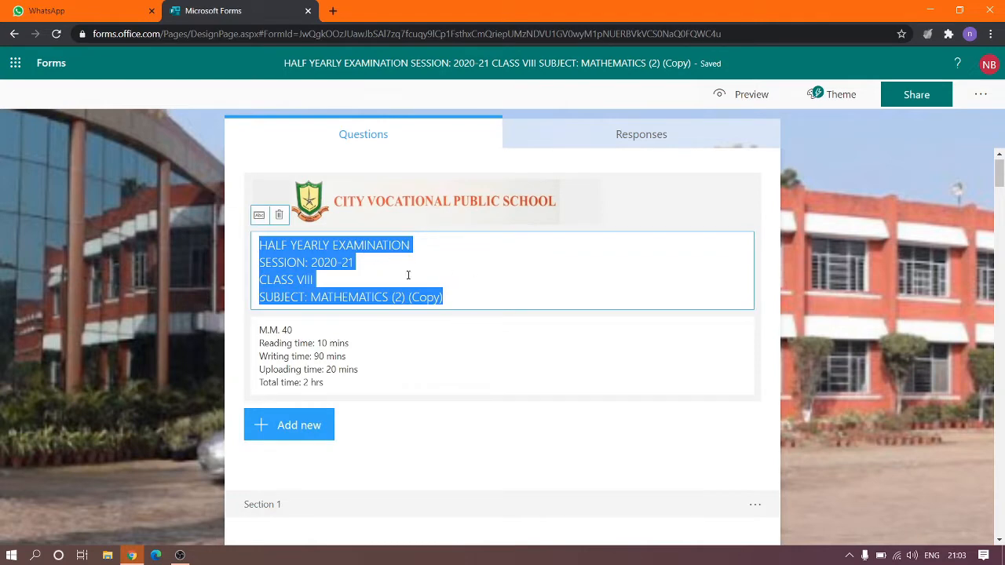
click(443, 296)
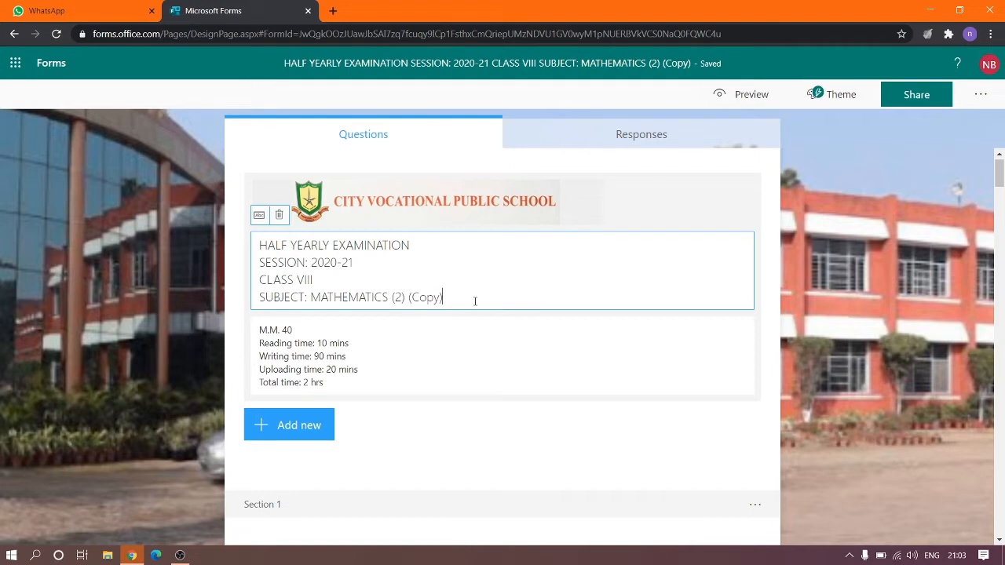
key(BackSpace)
key(BackSpace)
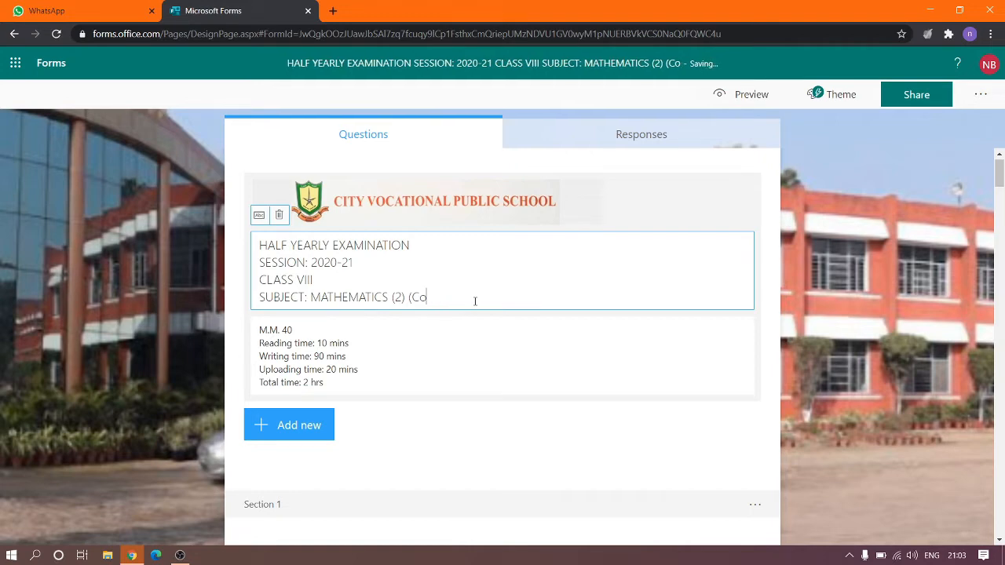
text(py))
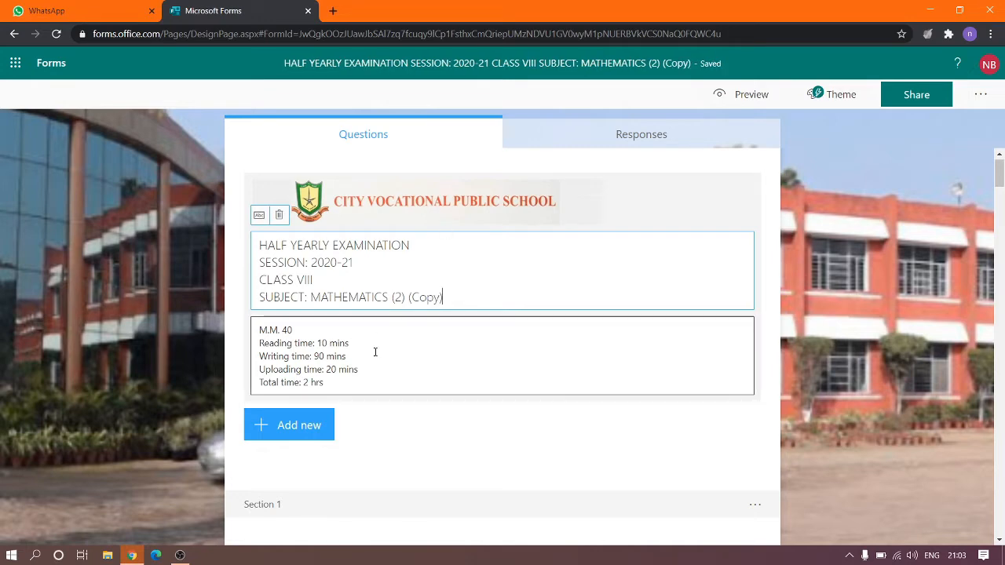
click(375, 353)
key(ctrl+a)
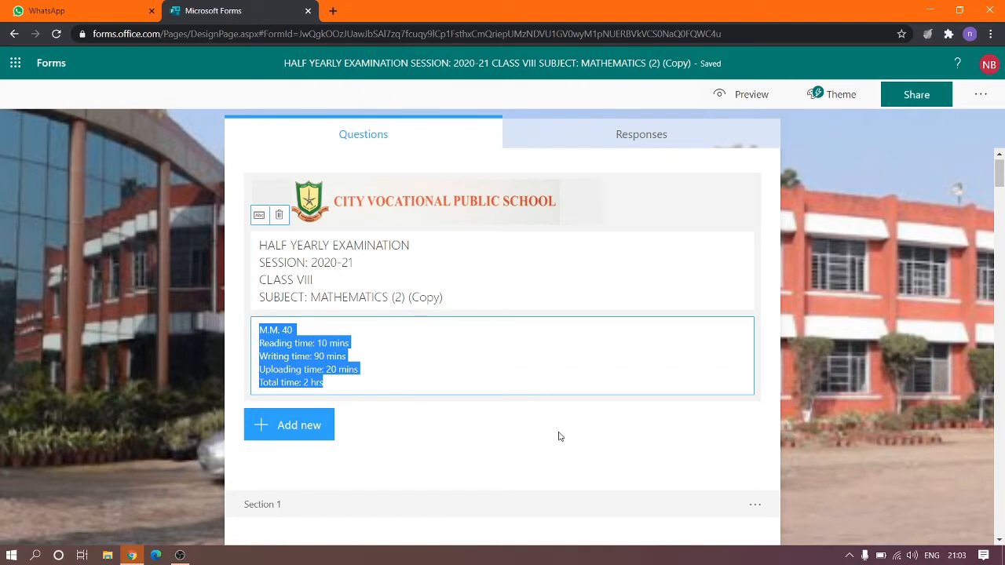
click(529, 203)
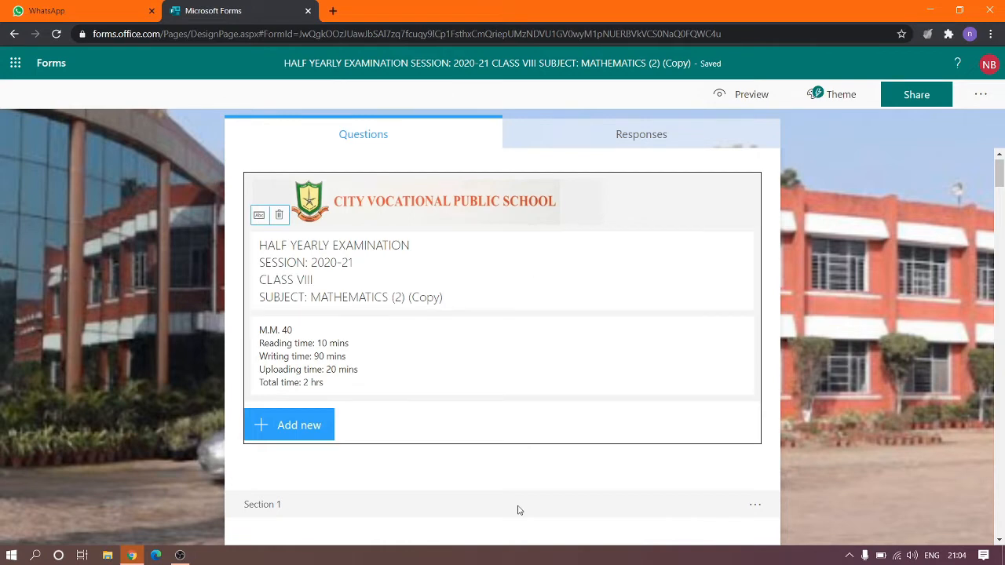
scroll(517, 510, down, 2)
scroll(493, 371, down, 1)
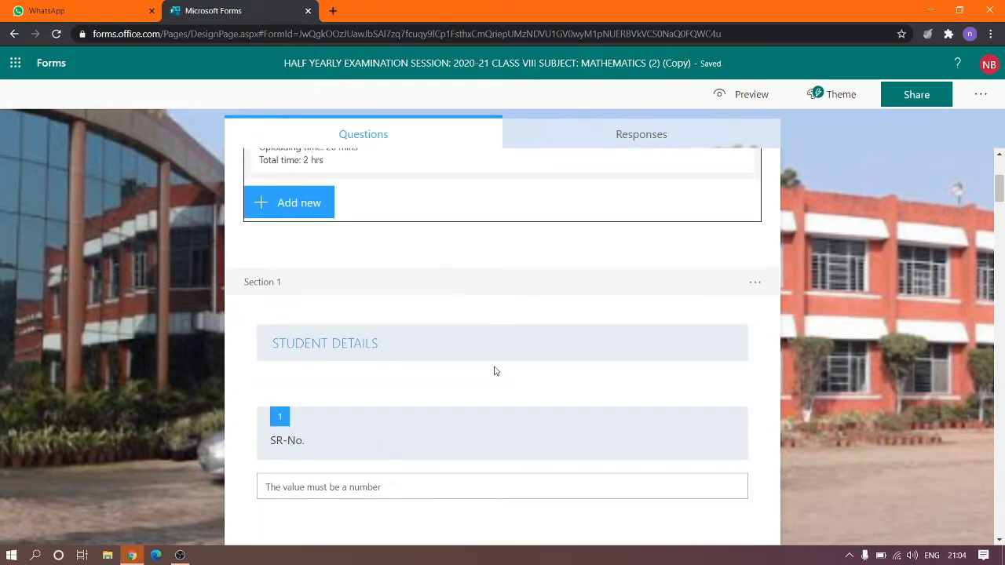
scroll(494, 371, down, 1)
scroll(490, 301, down, 1)
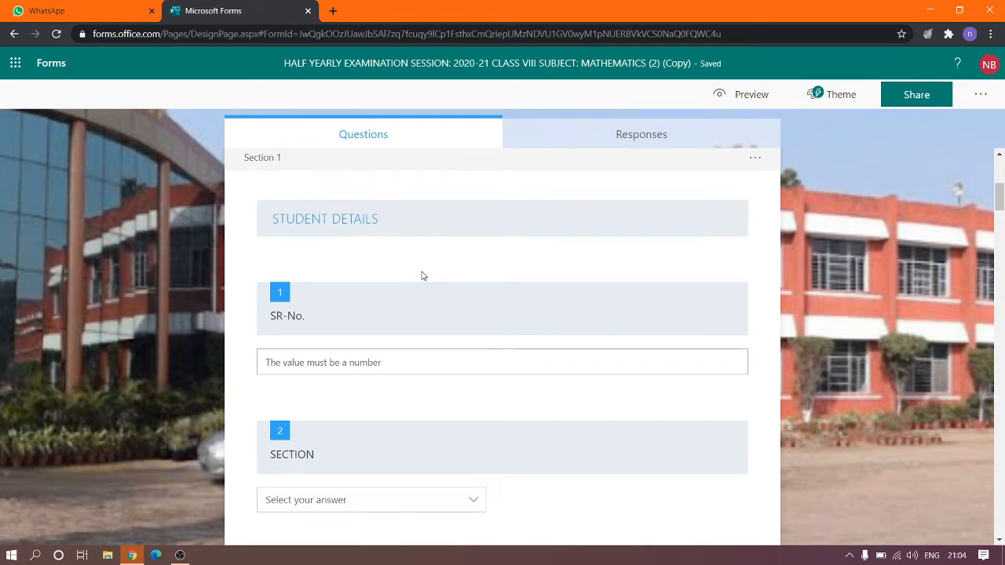
scroll(422, 276, down, 2)
scroll(422, 276, down, 1)
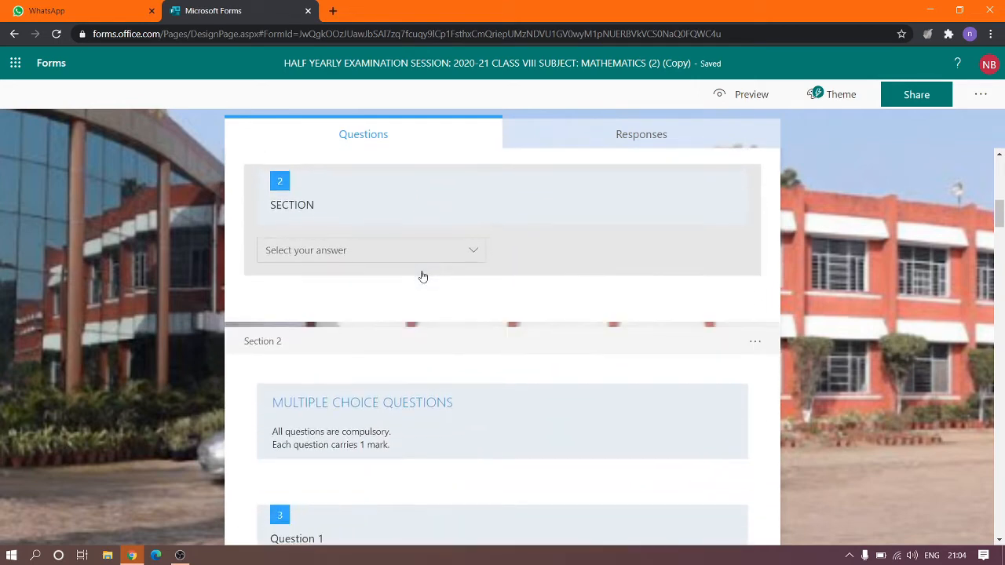
scroll(423, 276, down, 1)
scroll(422, 275, down, 2)
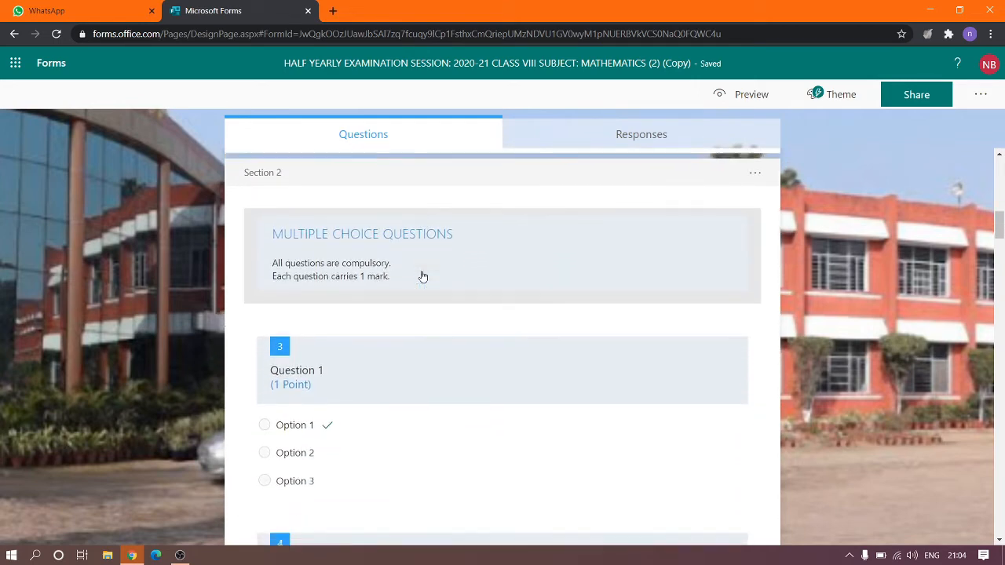
scroll(423, 275, up, 1)
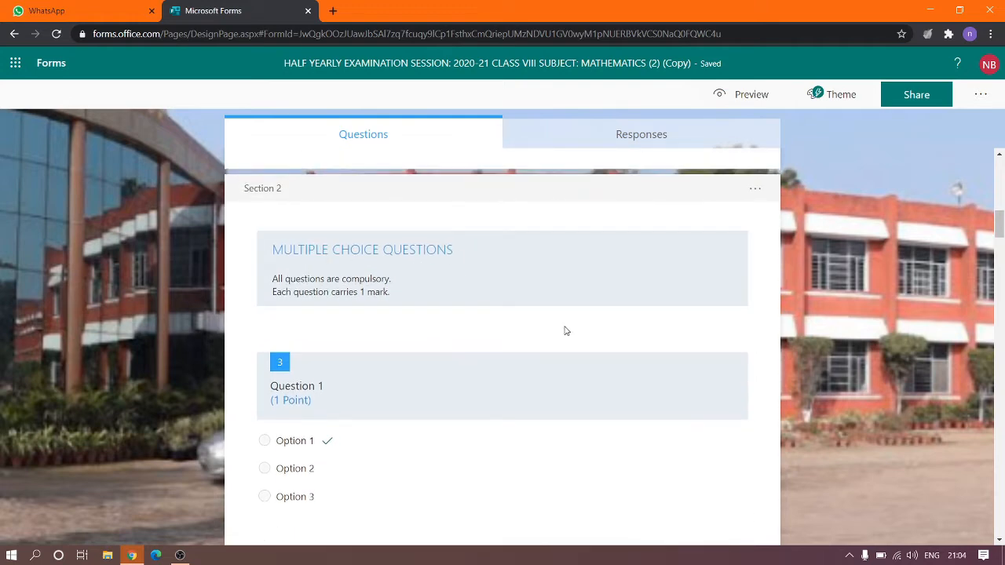
scroll(565, 330, down, 1)
scroll(565, 330, down, 3)
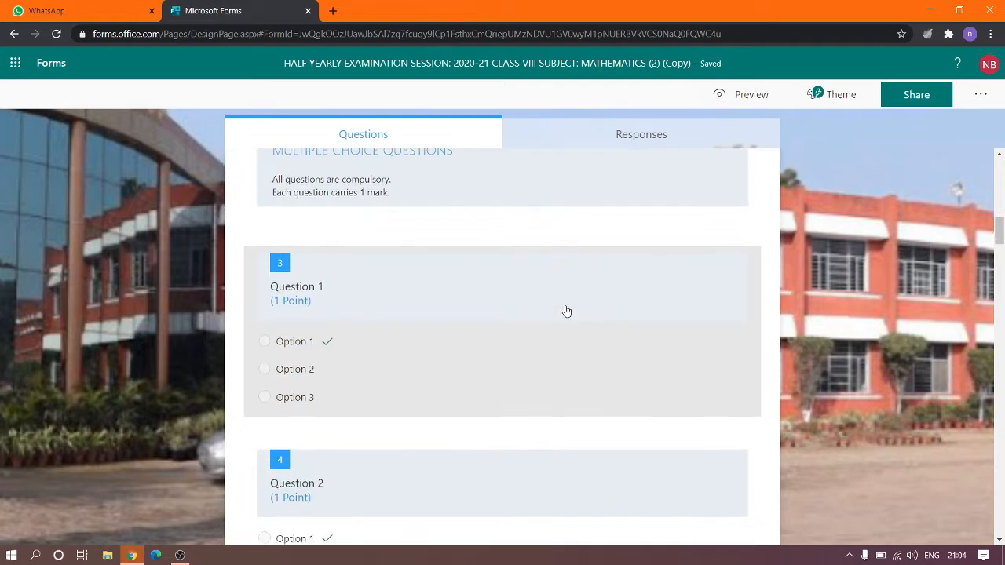
scroll(567, 312, up, 4)
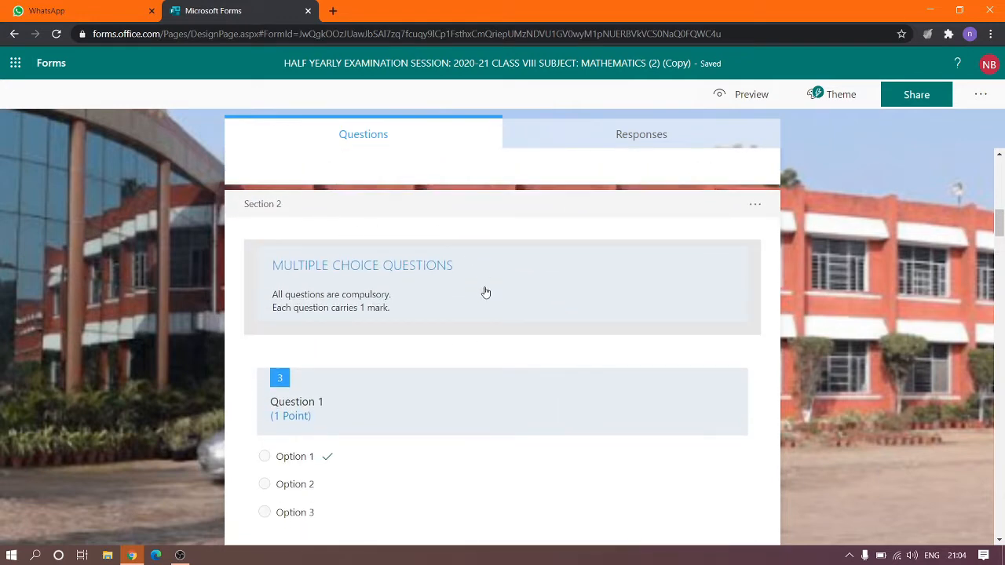
Look over the Section 2 heading and description, then open question 3 for editing.
click(420, 280)
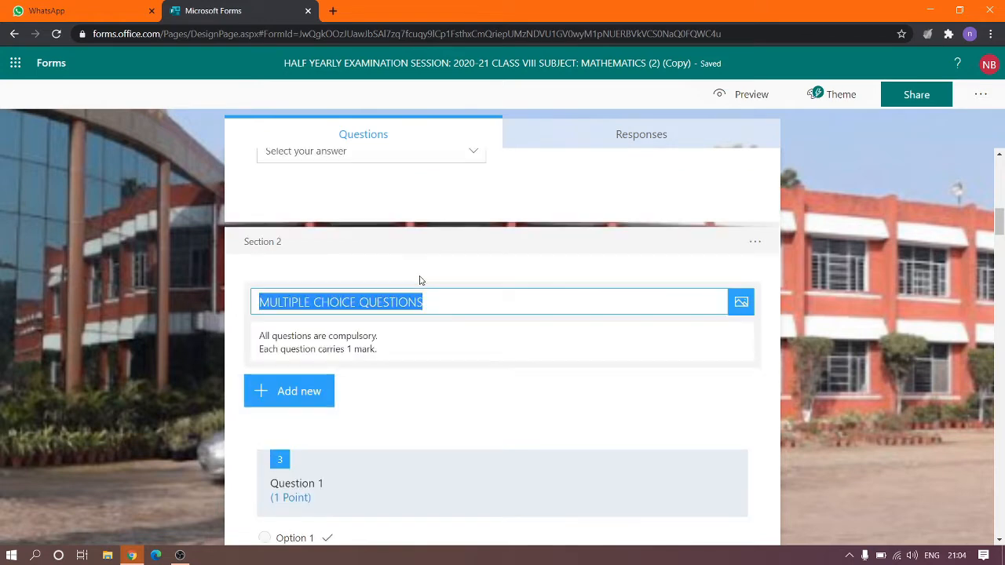
click(366, 338)
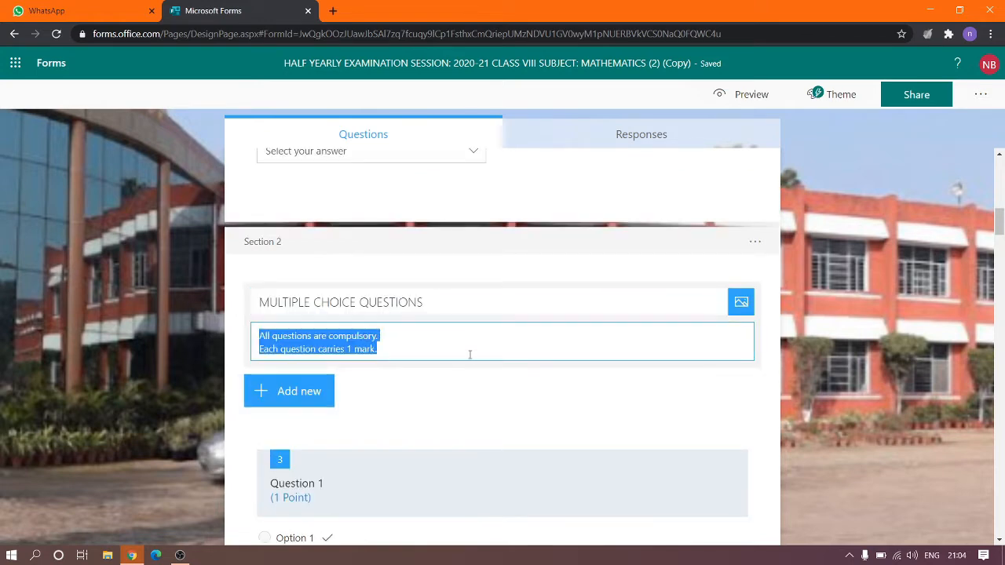
click(465, 383)
scroll(465, 383, down, 3)
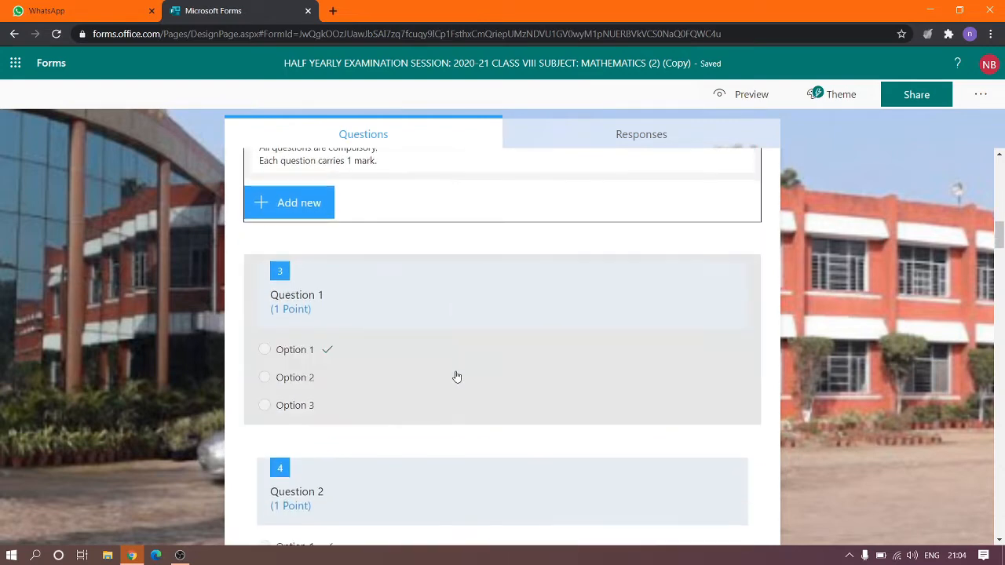
click(382, 314)
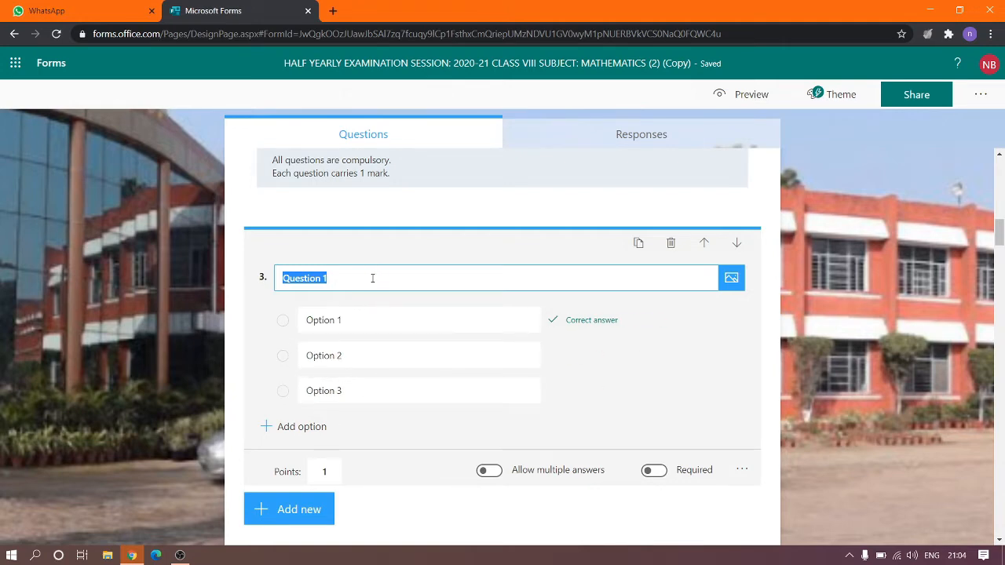
click(372, 278)
Review question 3's three options and mark Option 1 as the correct answer.
click(389, 324)
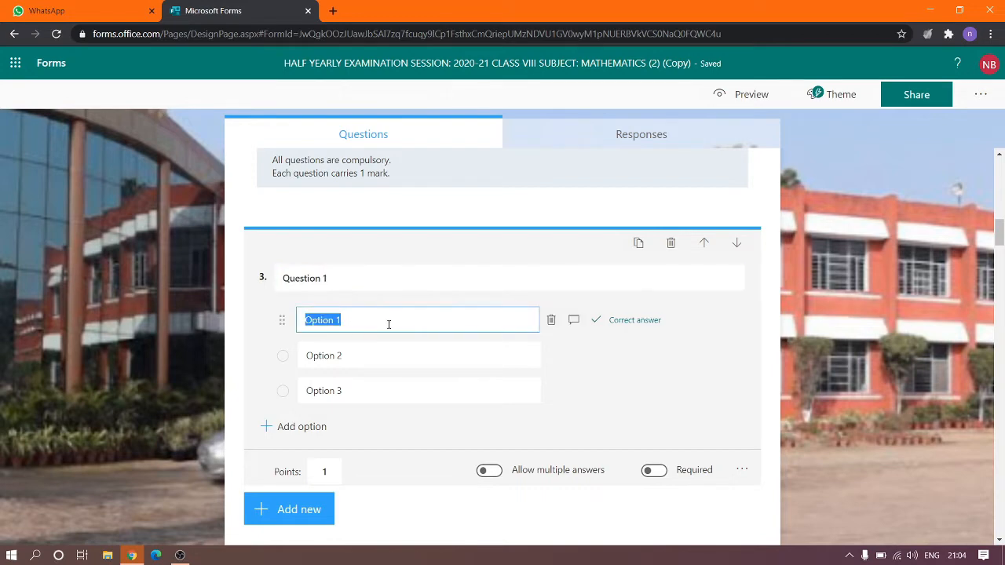
click(357, 360)
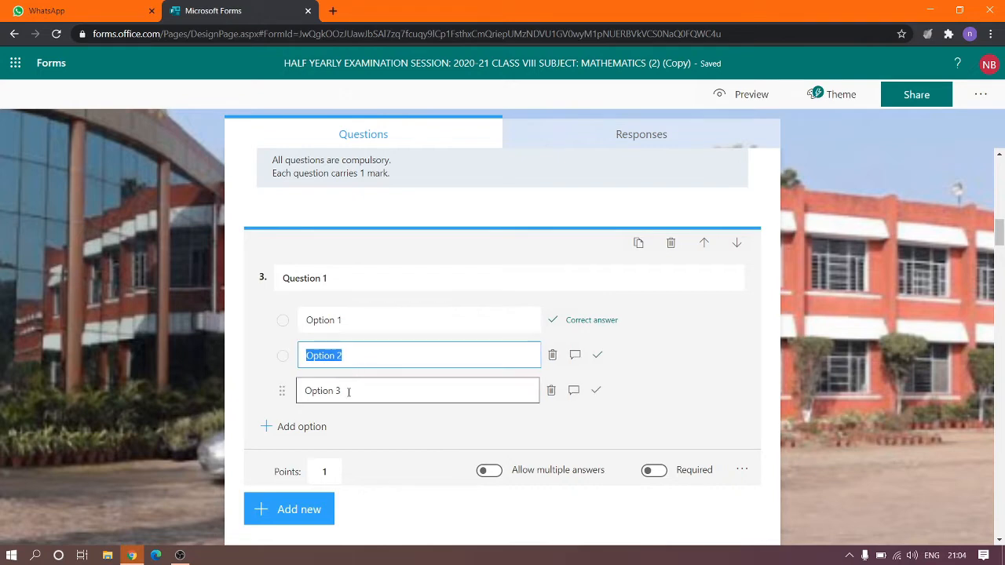
click(348, 392)
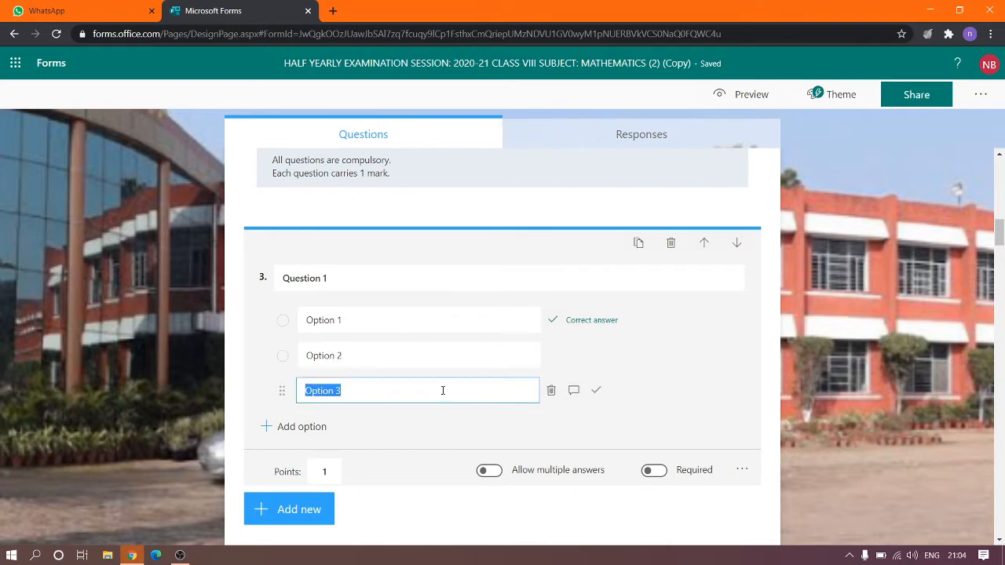
click(595, 322)
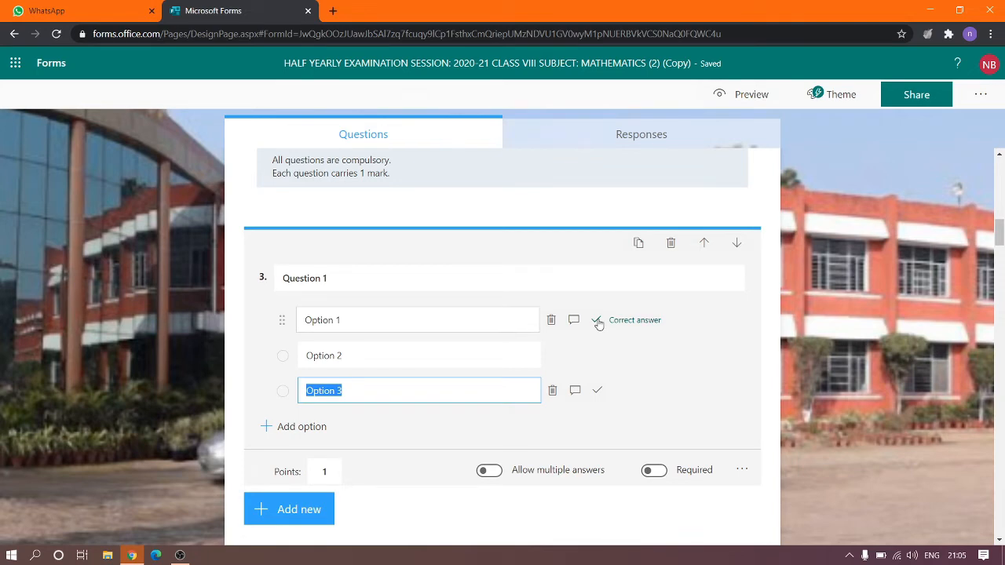
Unmark Option 1, briefly try Option 3, and settle on Option 2 as correct.
click(597, 321)
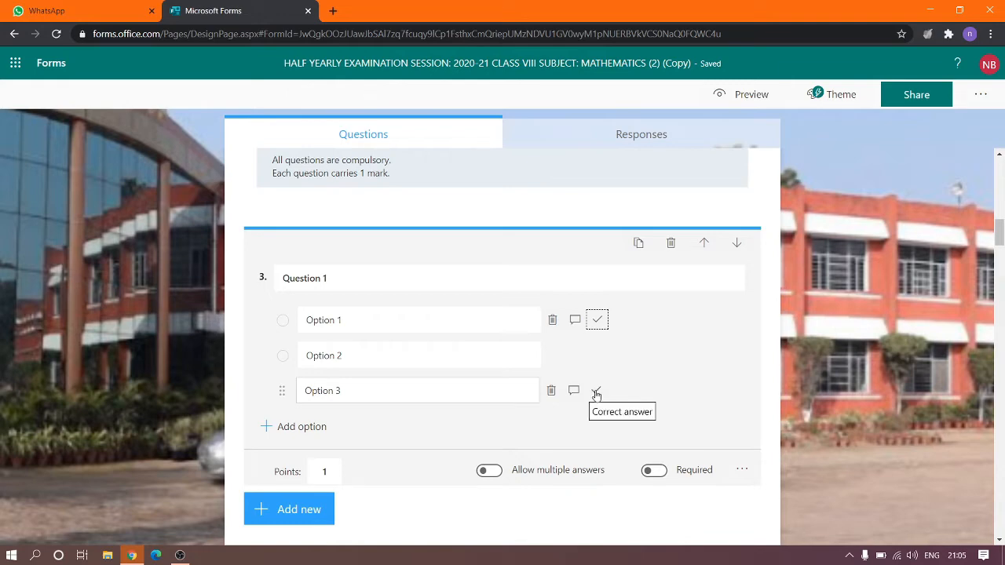
click(596, 393)
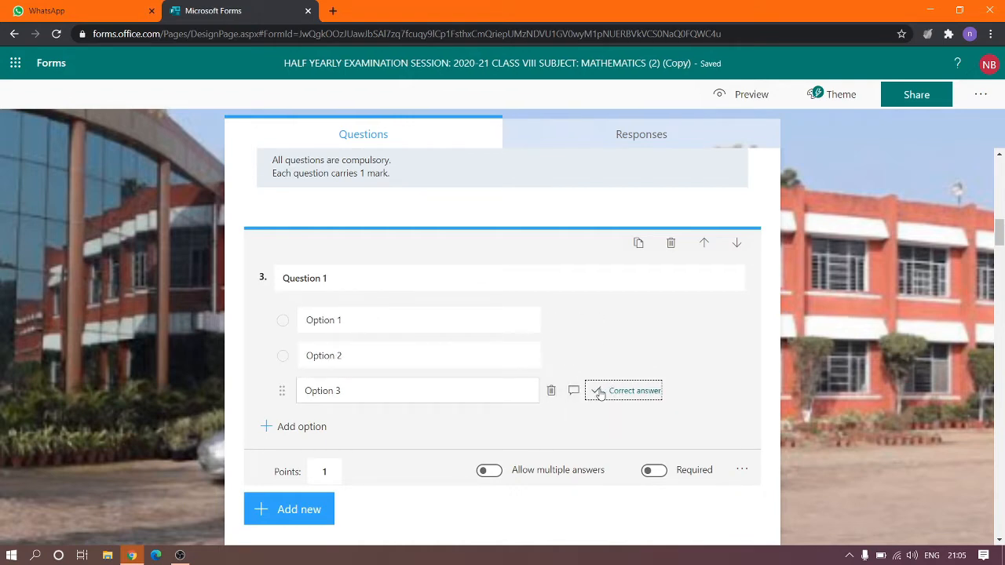
click(599, 391)
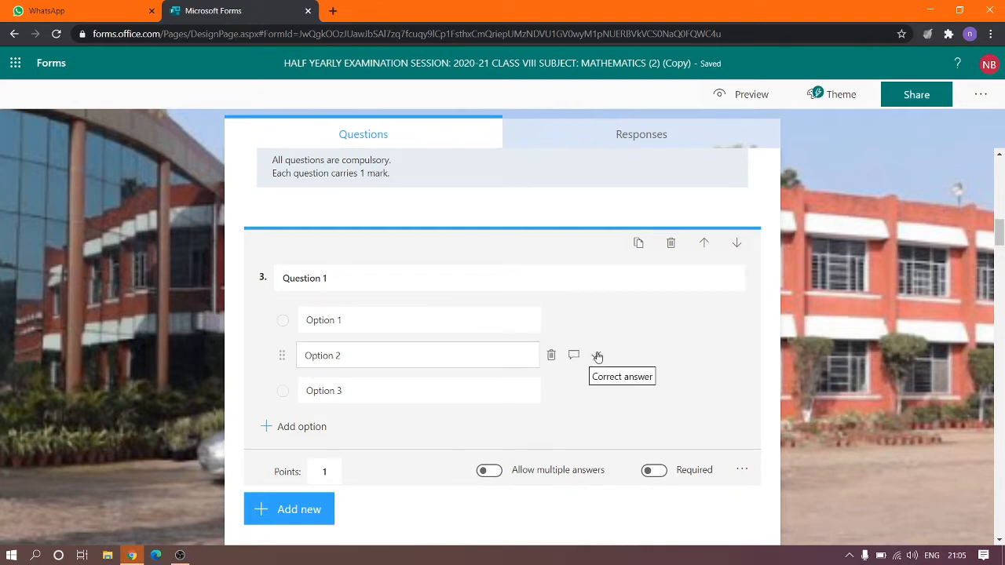
click(597, 356)
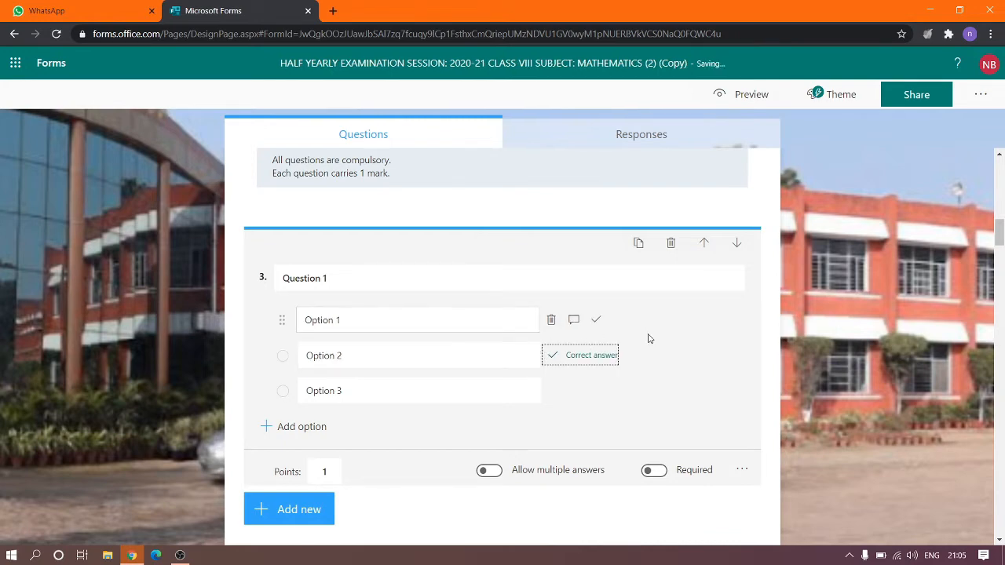
Switch on Required for question 3 and re-enter its points value as 1.
scroll(610, 367, down, 1)
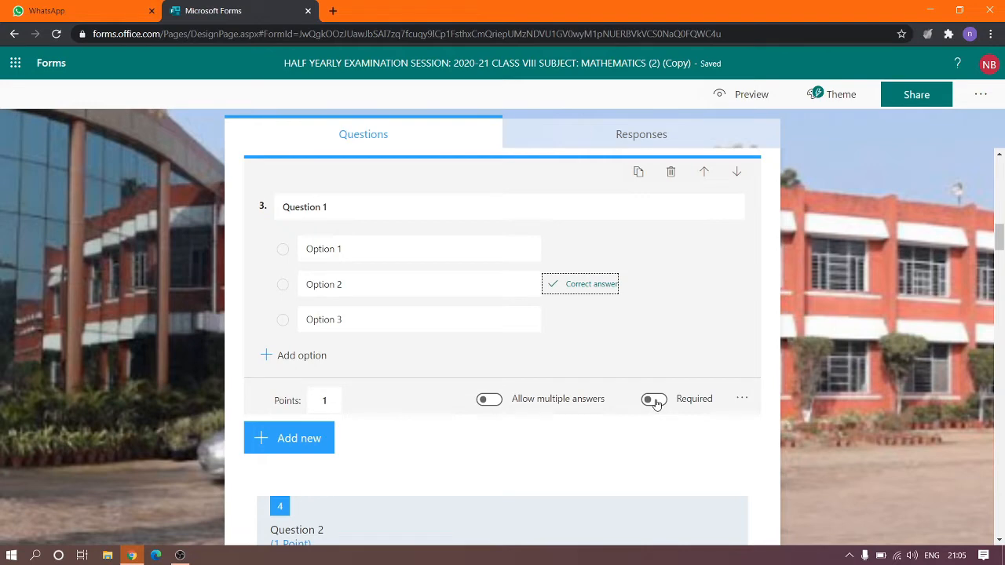
mouse_move(658, 299)
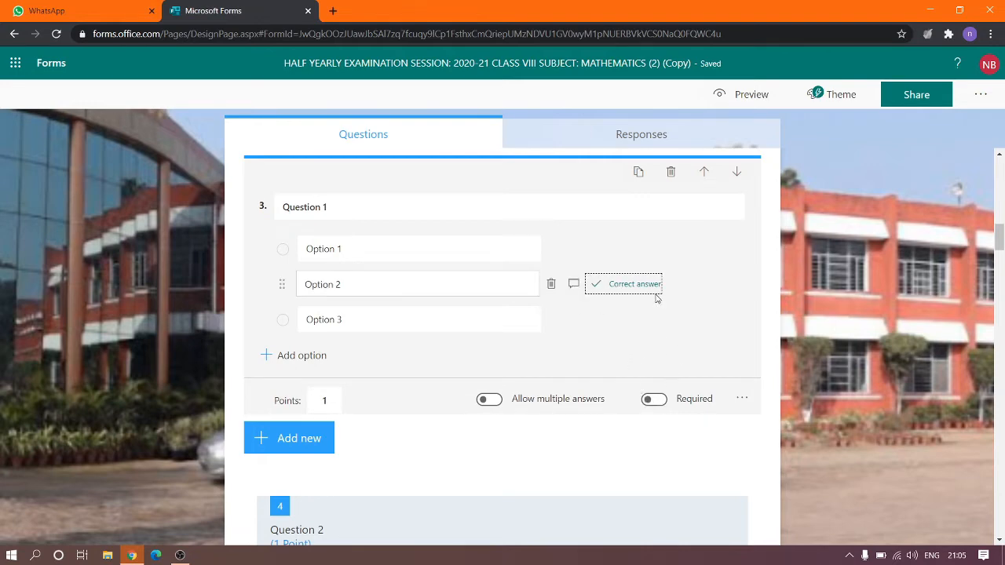
click(653, 402)
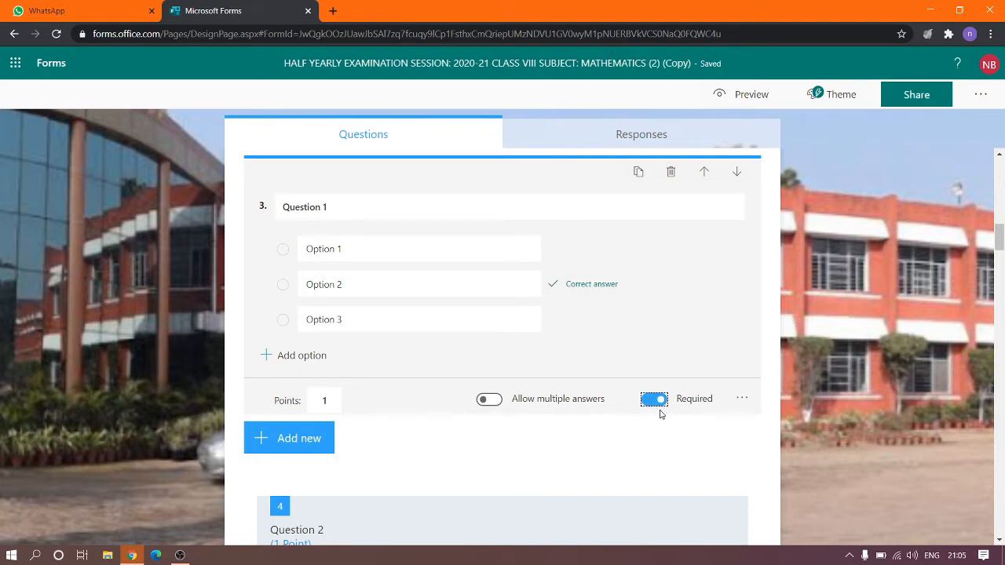
scroll(660, 416, down, 1)
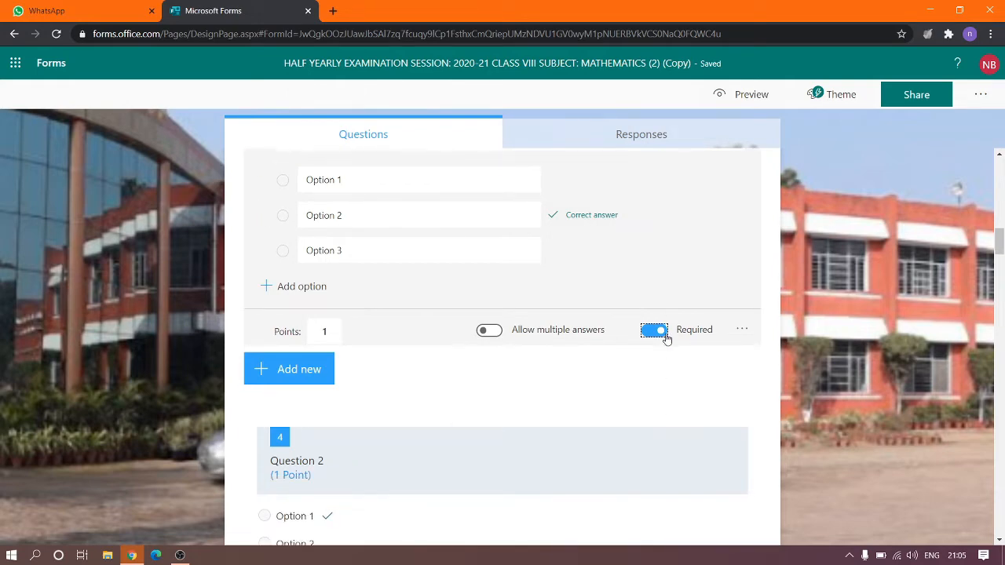
click(329, 331)
key(BackSpace)
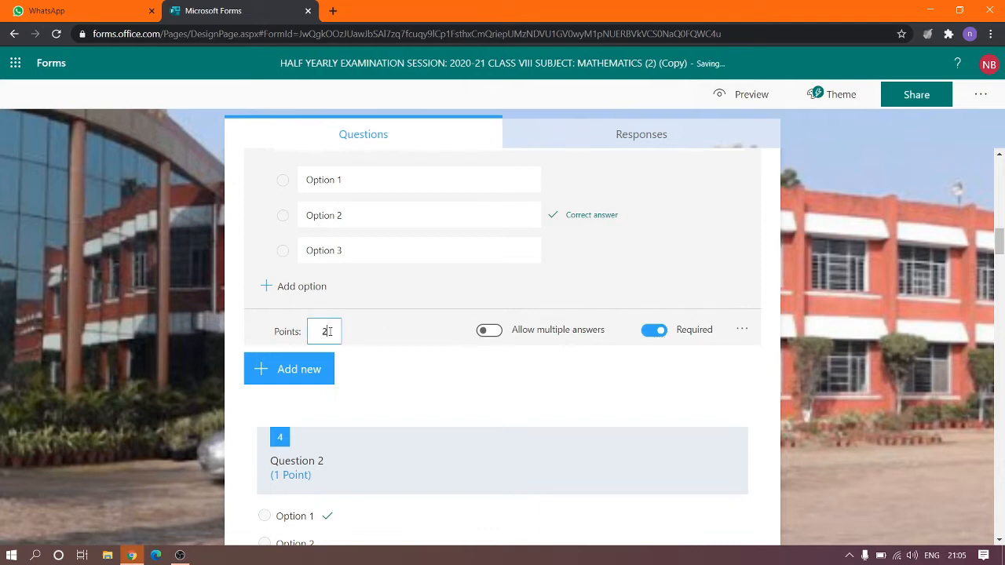
text(1)
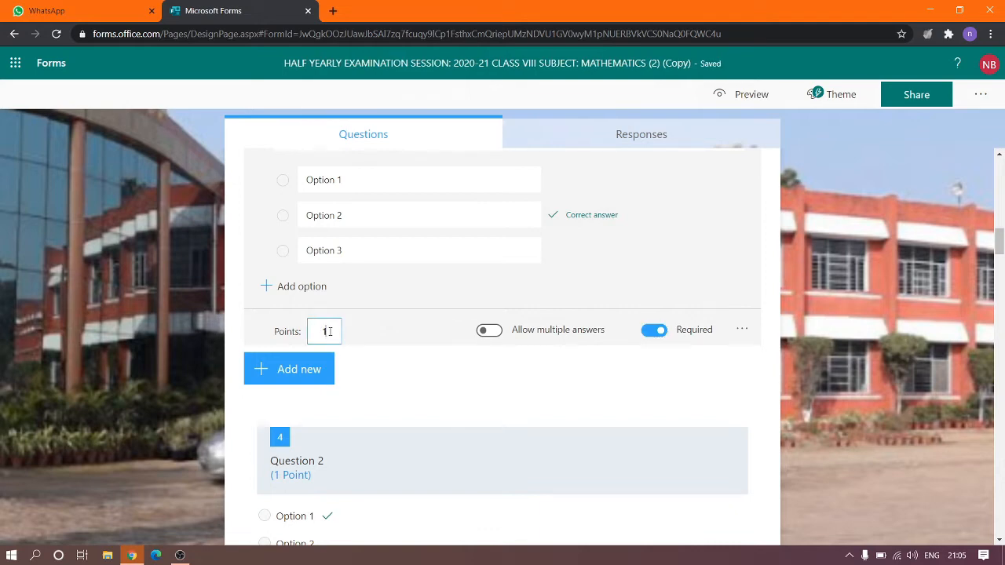
click(418, 345)
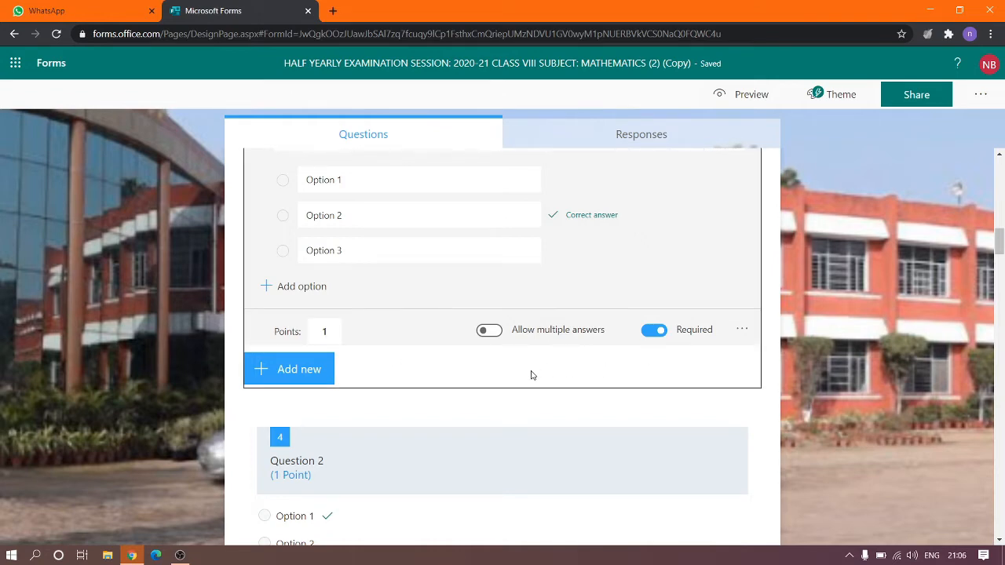
Scroll to Section 3, FILL IN THE BLANKS, and open its first question, number 13.
scroll(532, 375, down, 1)
scroll(531, 375, up, 1)
scroll(531, 375, down, 2)
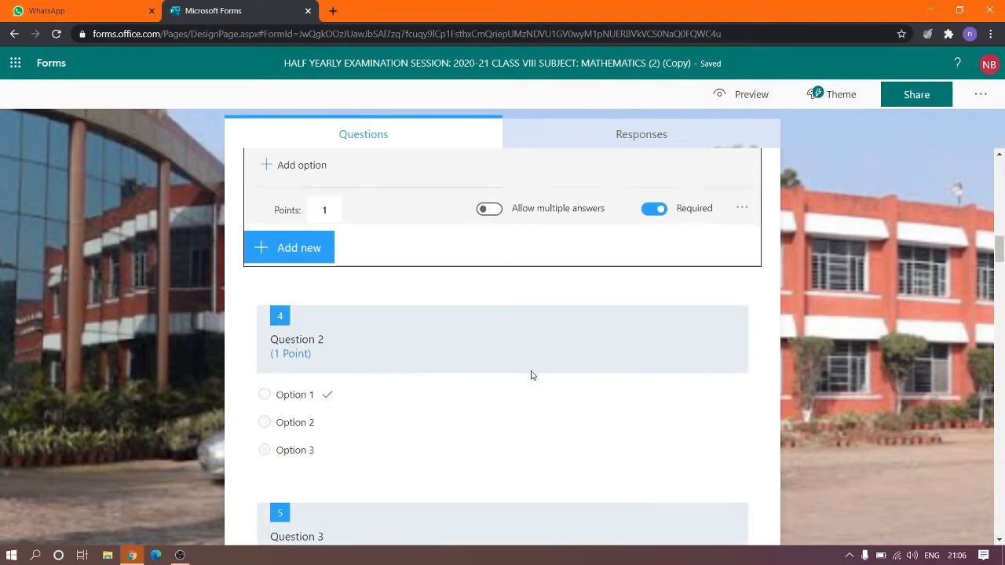
scroll(532, 375, down, 8)
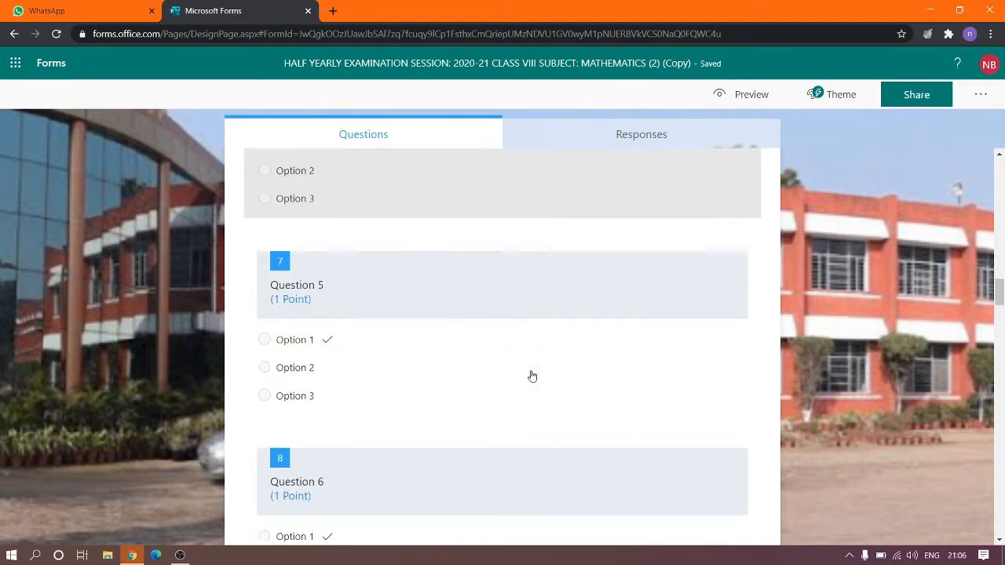
scroll(531, 375, down, 10)
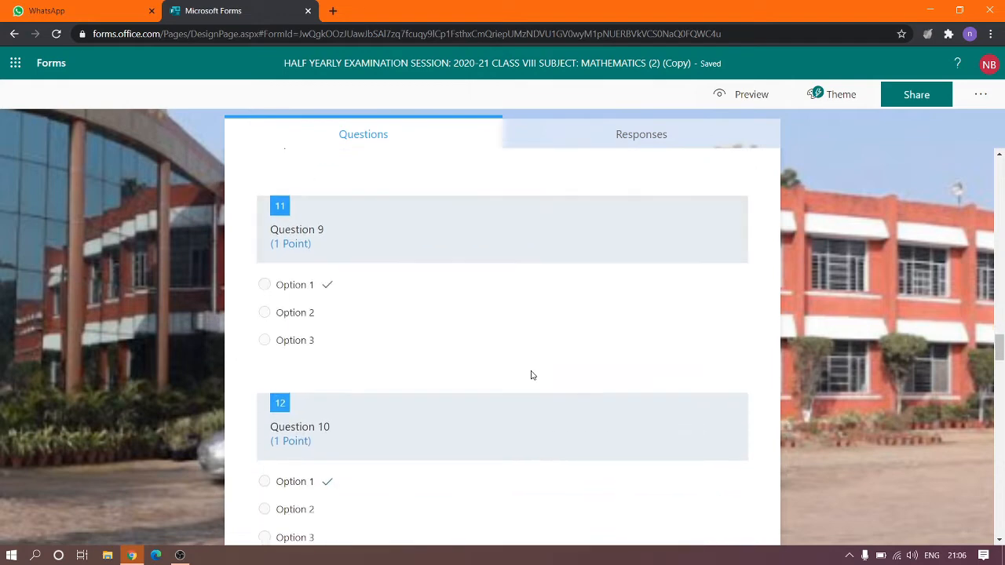
scroll(532, 376, down, 9)
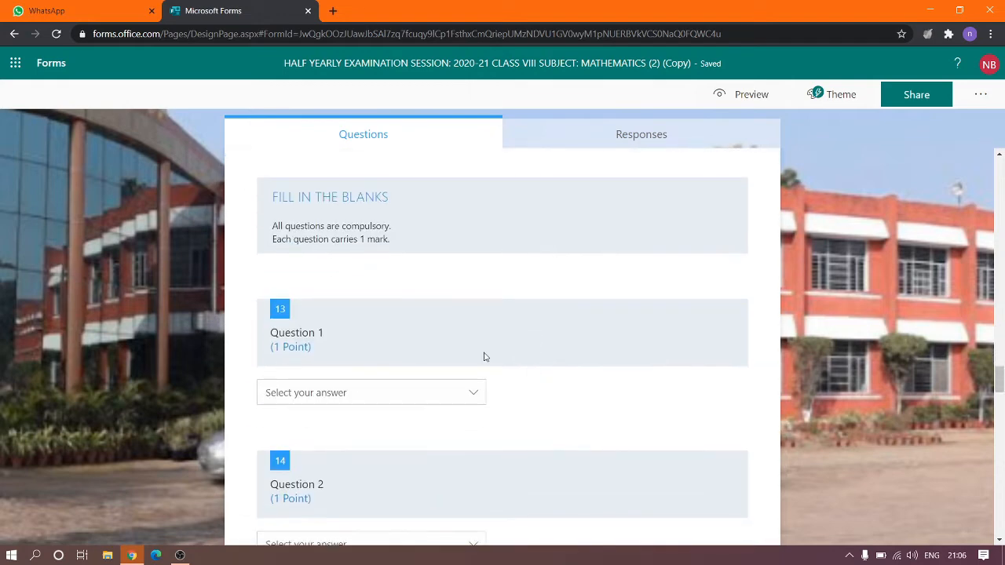
click(431, 215)
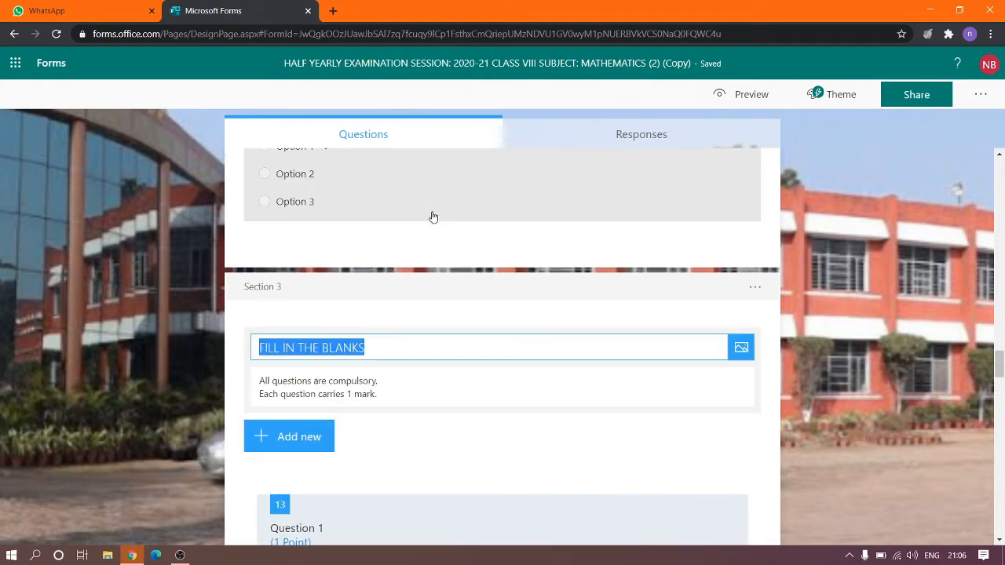
scroll(429, 394, down, 1)
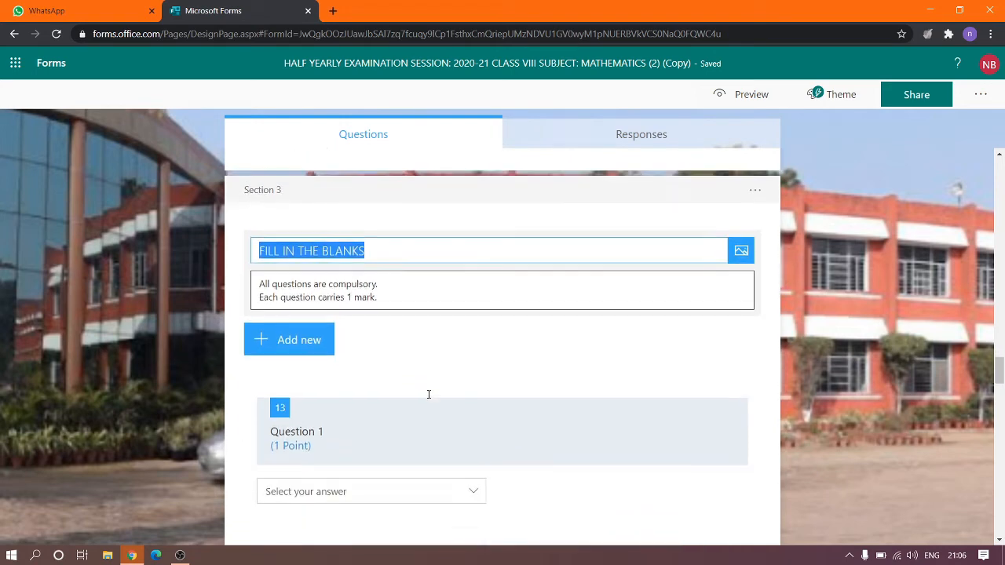
scroll(420, 355, down, 1)
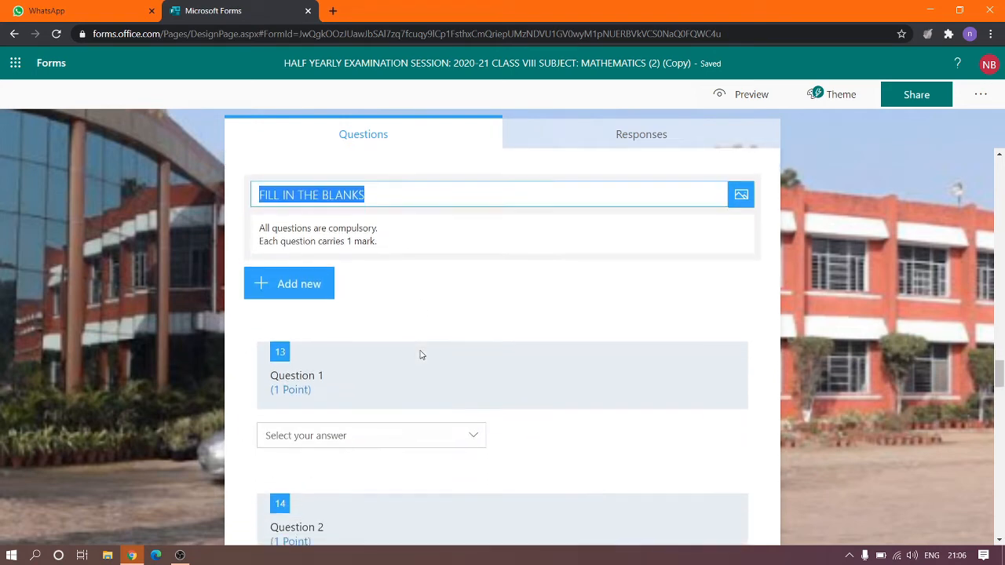
scroll(420, 355, down, 2)
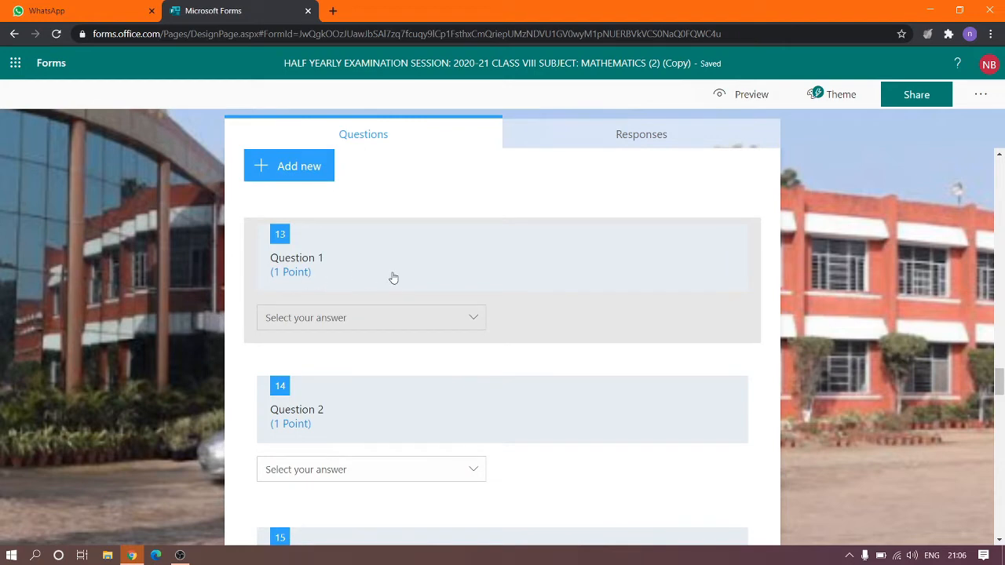
click(393, 278)
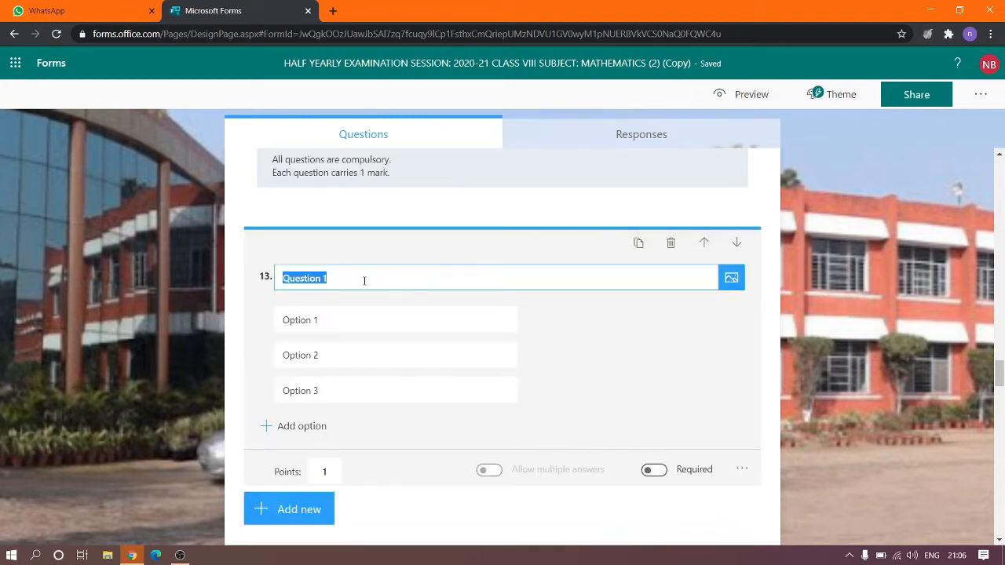
Click question 13's Option 1 without changes, then scroll to the TRUE/FALSE section at question 18.
click(341, 318)
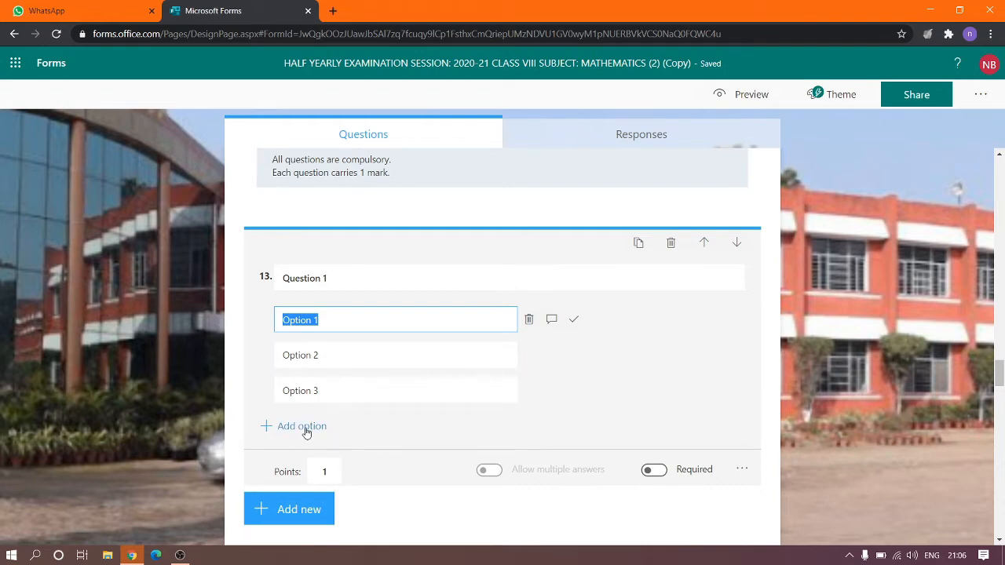
scroll(526, 372, down, 1)
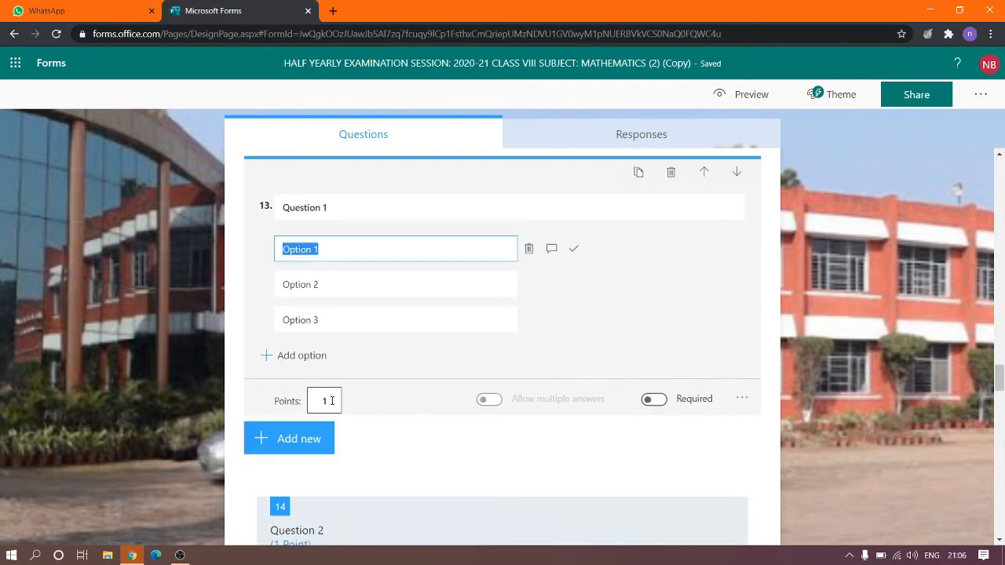
scroll(656, 447, down, 5)
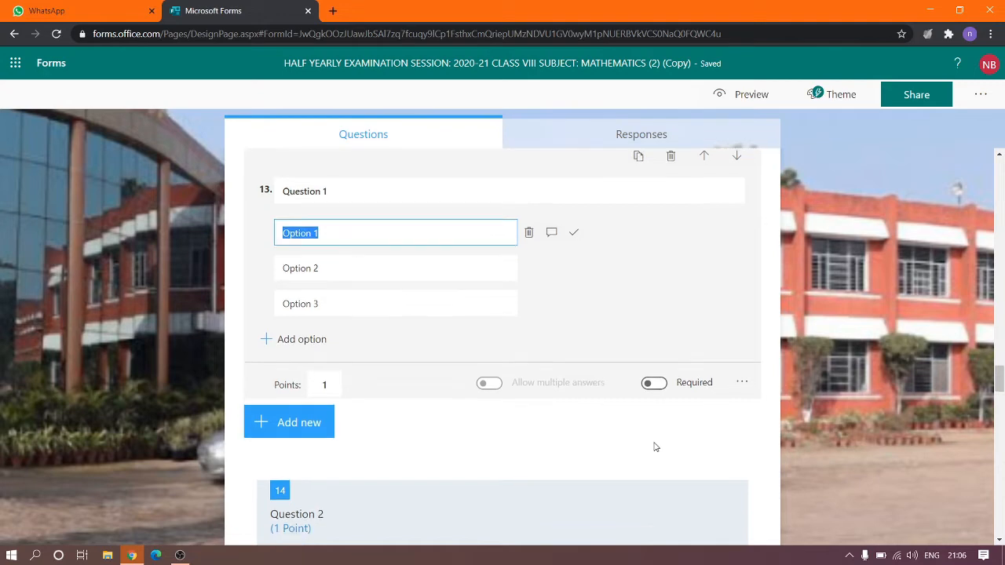
scroll(655, 447, down, 5)
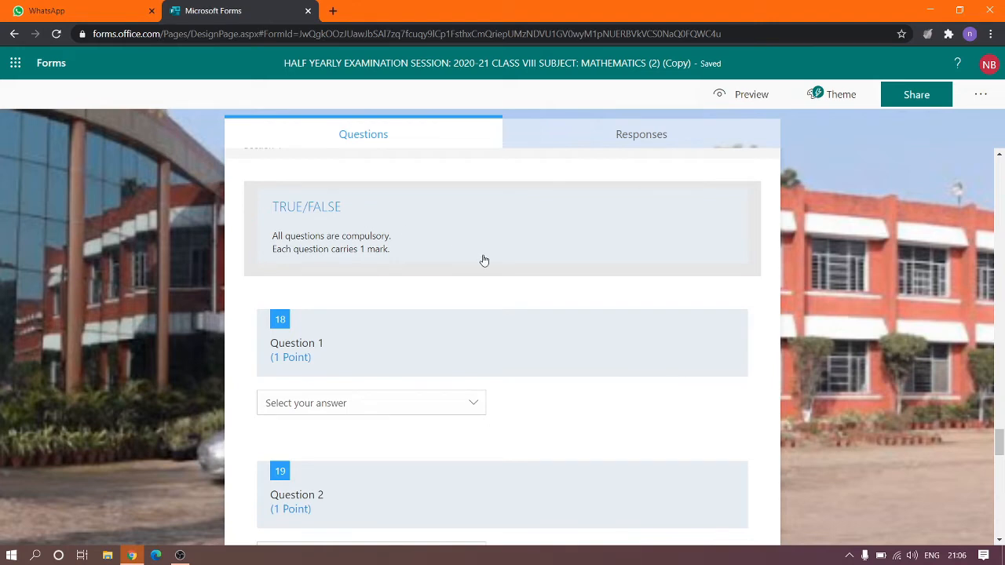
Mark True as the correct answer for True/False question 18 and put the caret at the end of its title.
scroll(460, 365, down, 1)
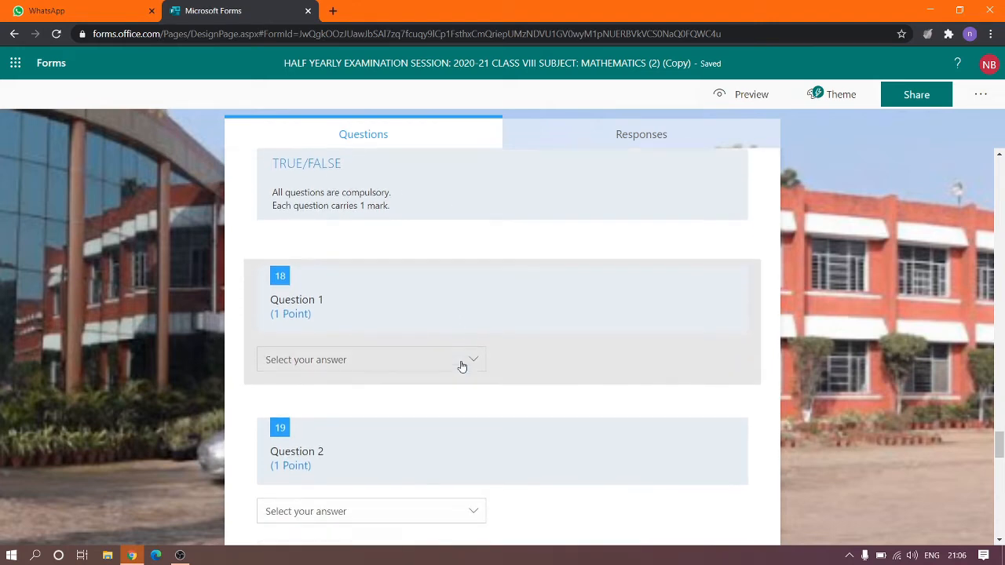
click(387, 259)
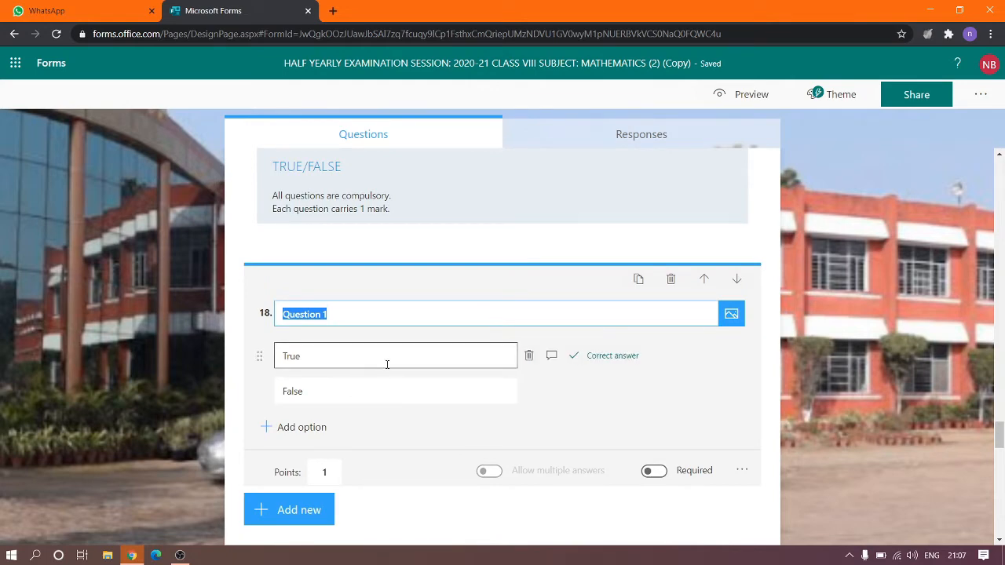
click(584, 360)
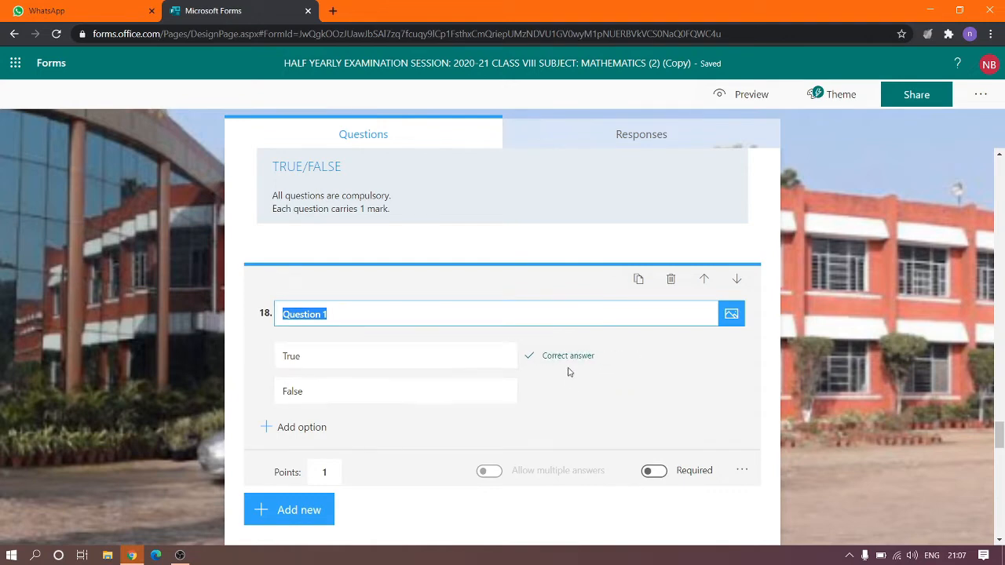
scroll(627, 396, down, 1)
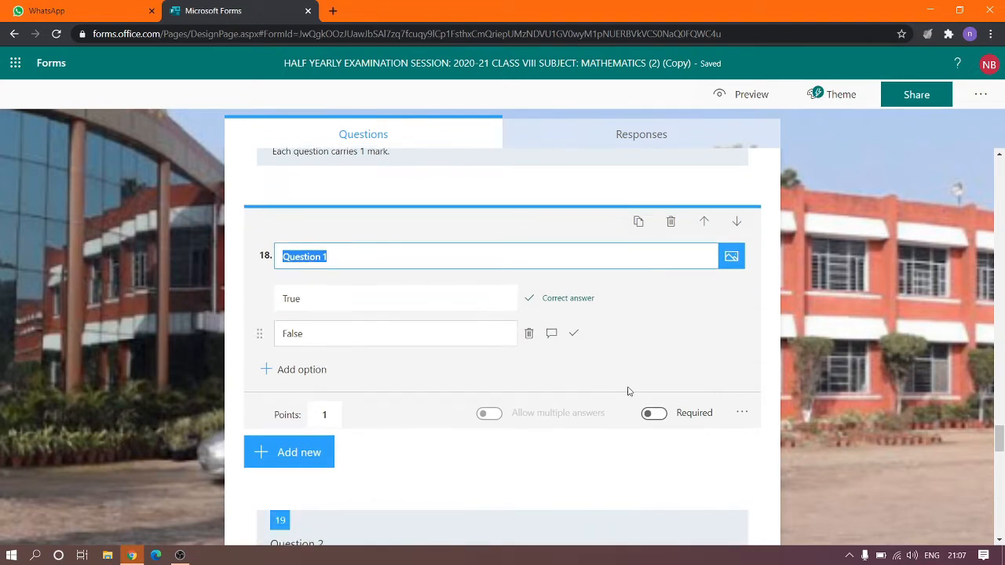
click(439, 260)
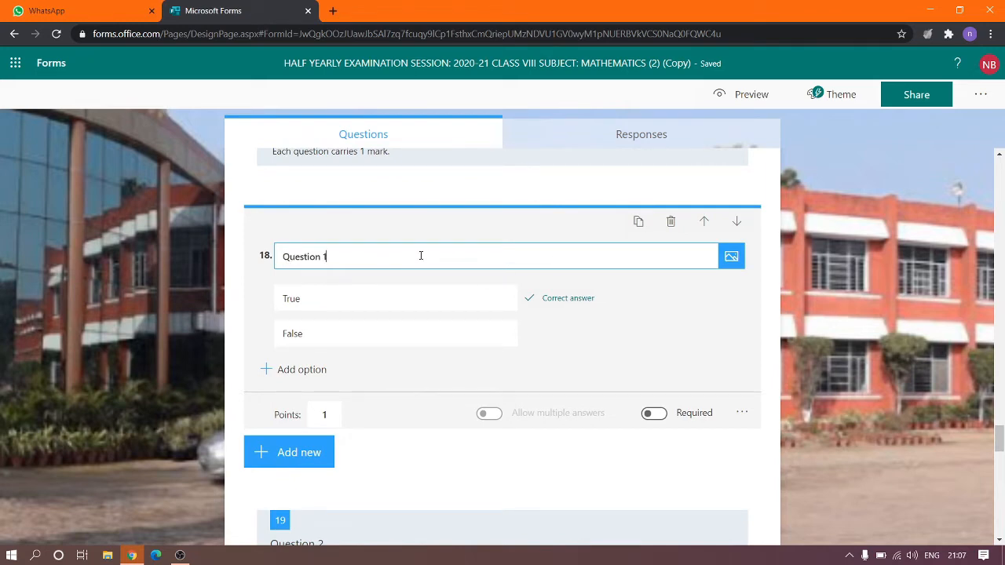
Browse question 18's image options (Search, OneDrive, Upload) and cancel without adding an image.
click(731, 260)
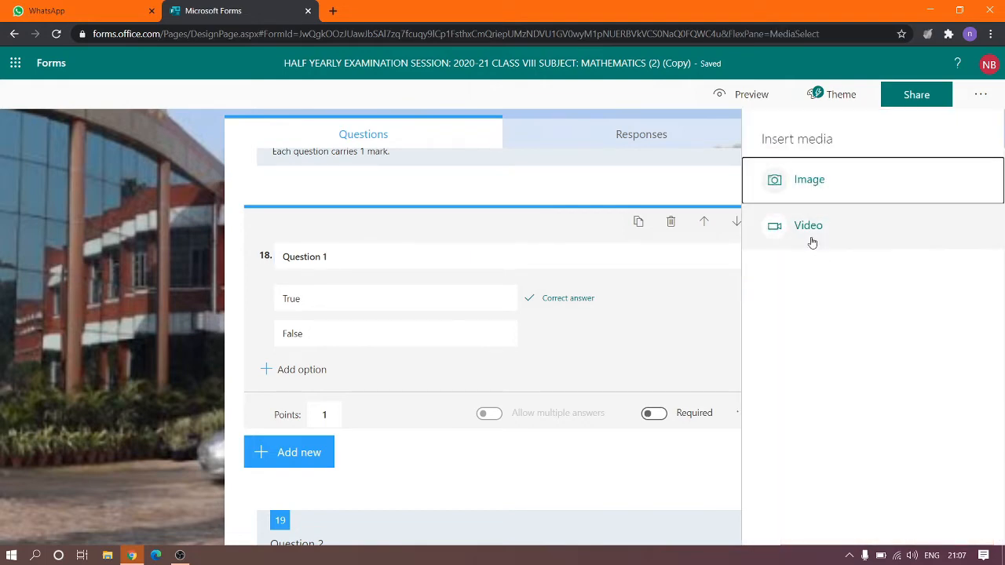
click(815, 180)
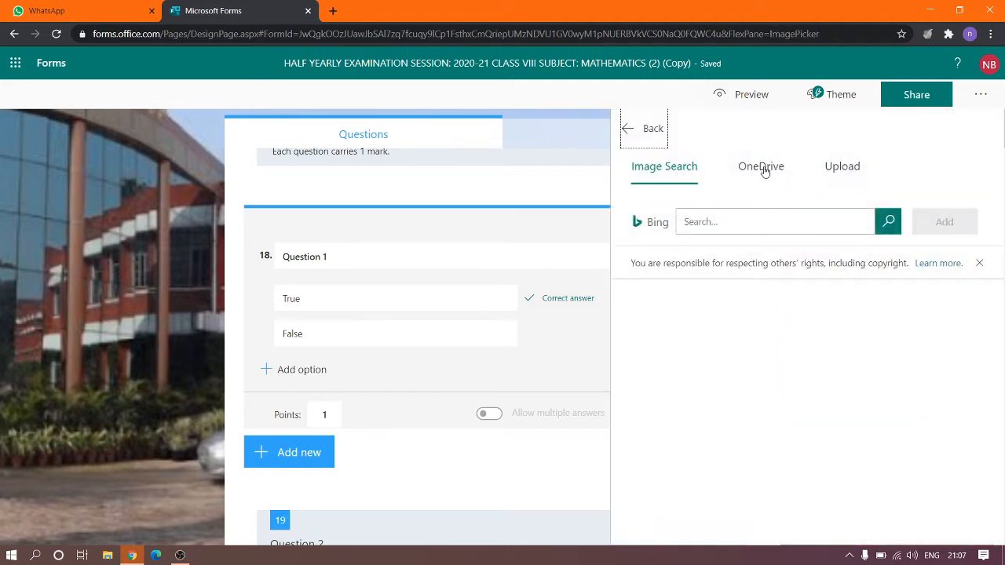
click(698, 222)
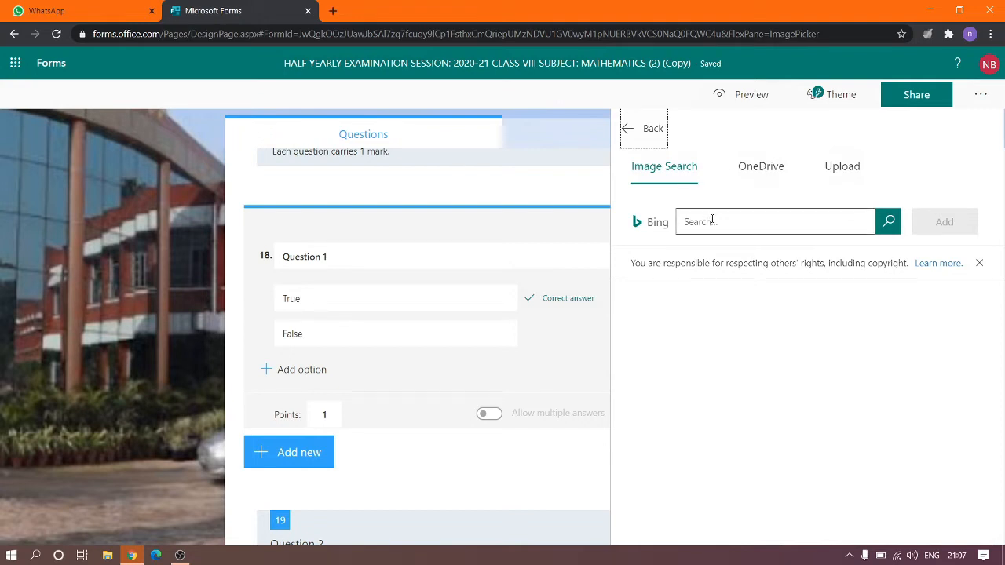
click(756, 168)
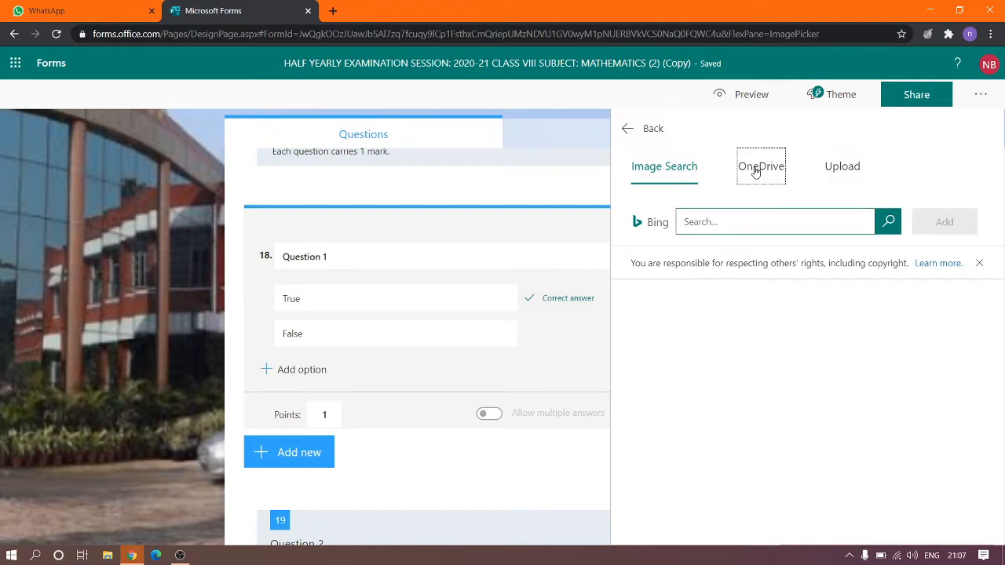
click(834, 173)
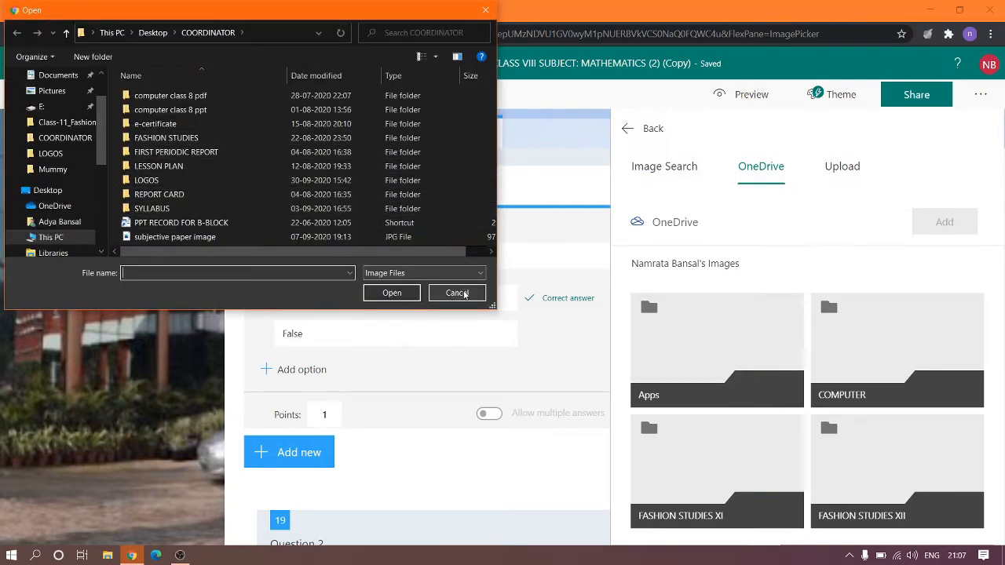
click(456, 293)
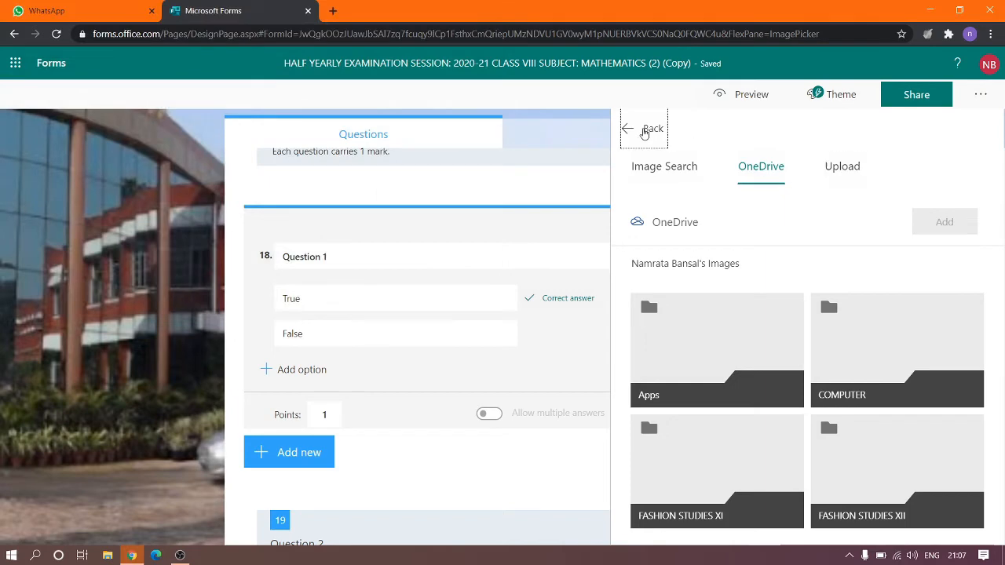
click(645, 129)
Scroll down to Section 5's subjective-type questions.
scroll(631, 377, down, 2)
scroll(632, 378, down, 1)
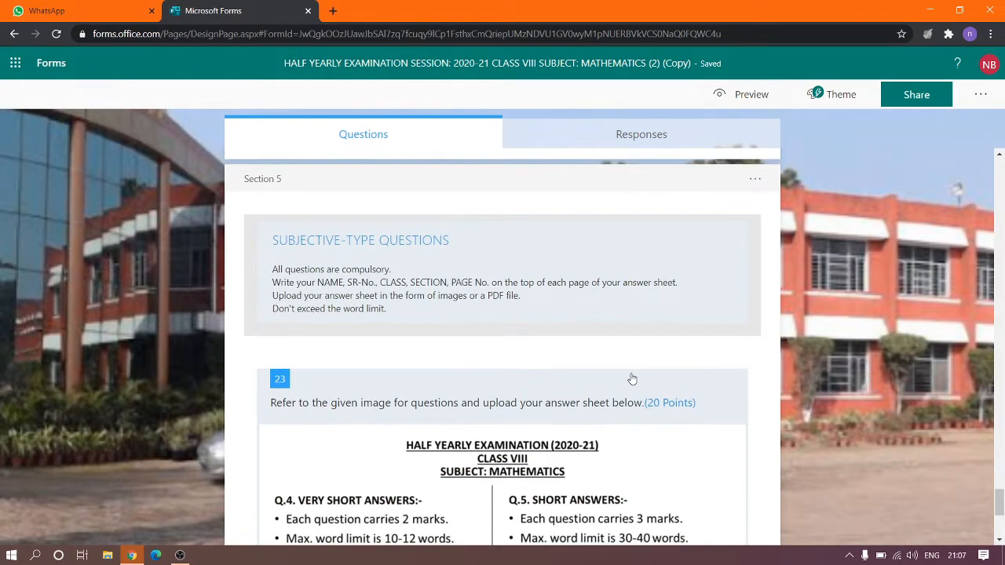
scroll(632, 379, down, 1)
scroll(632, 378, up, 2)
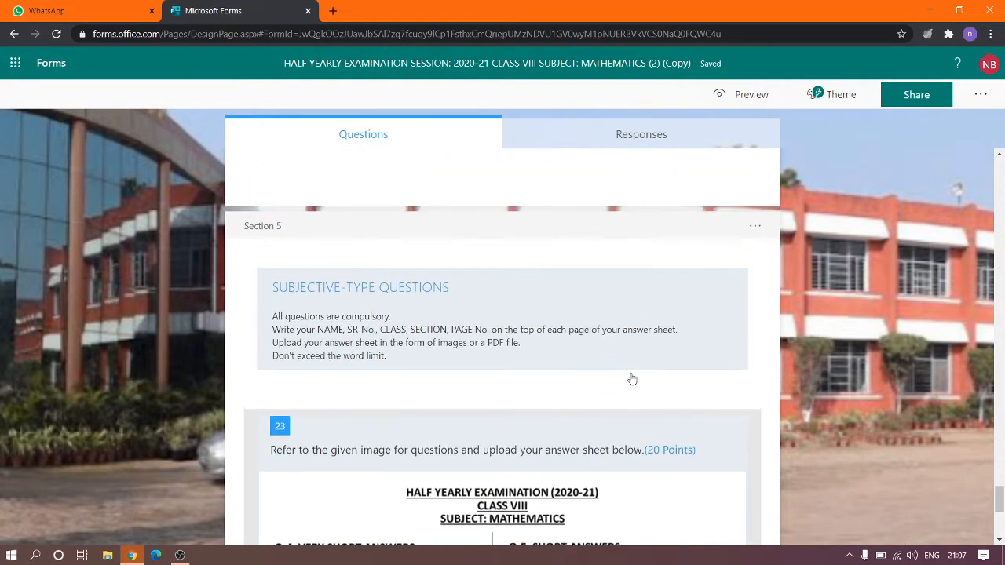
Select the Section 5 heading, then open question 23's title for editing.
scroll(514, 305, down, 1)
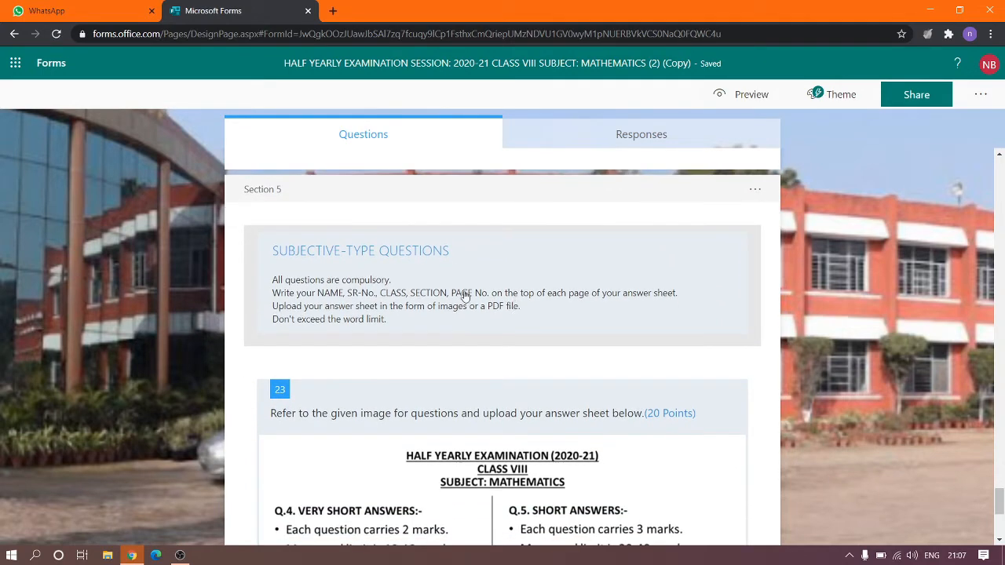
click(492, 284)
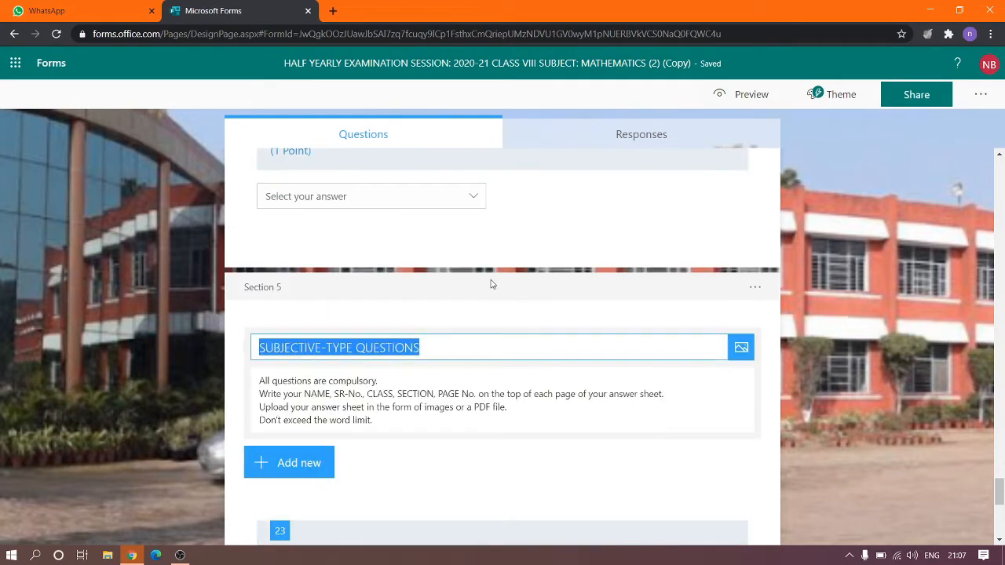
scroll(467, 447, down, 1)
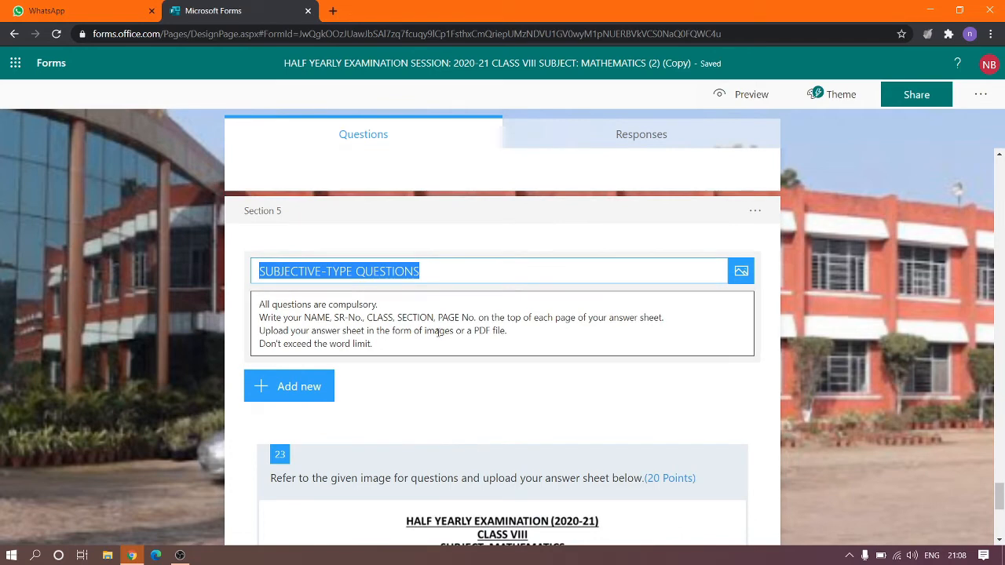
scroll(472, 363, down, 3)
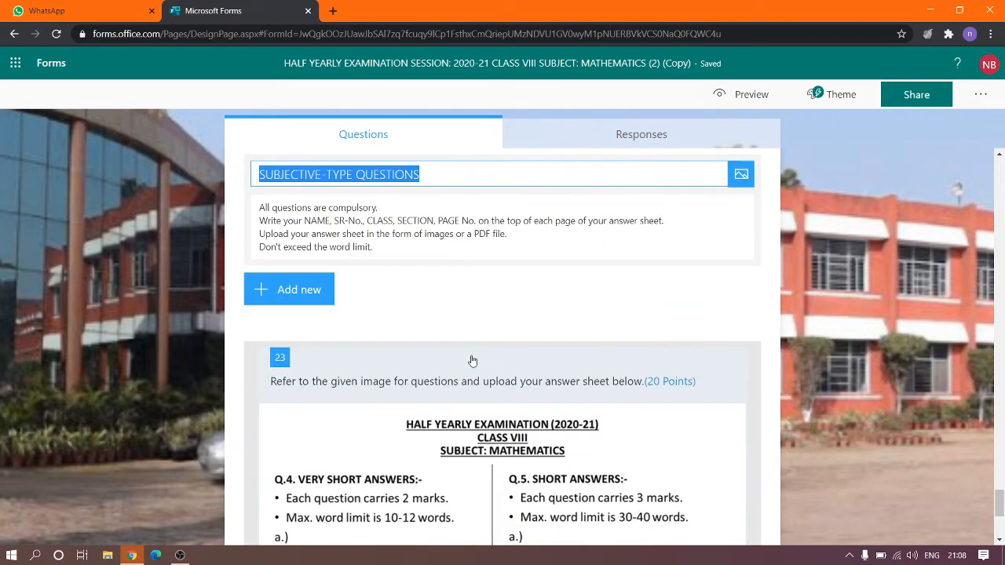
scroll(472, 361, down, 1)
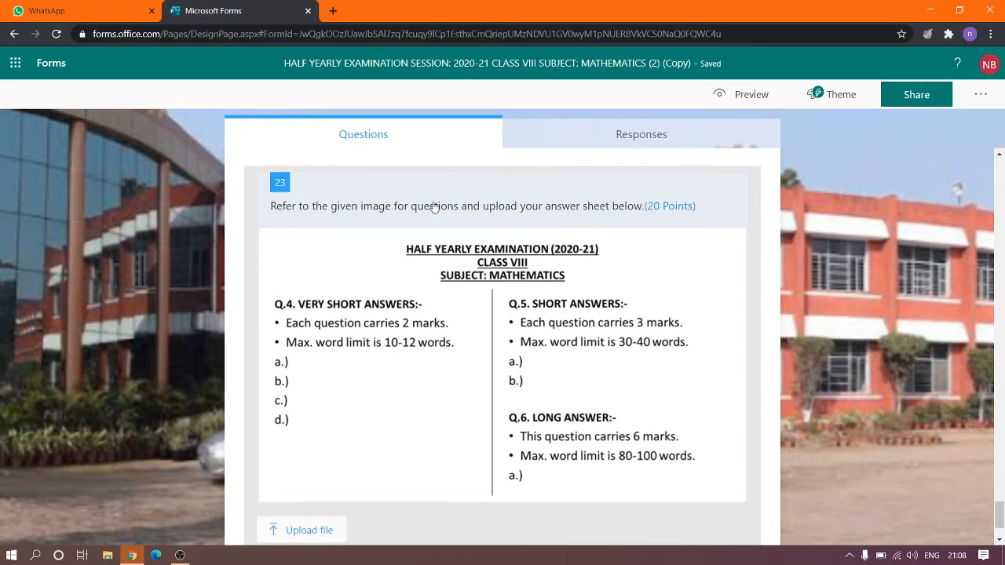
click(433, 206)
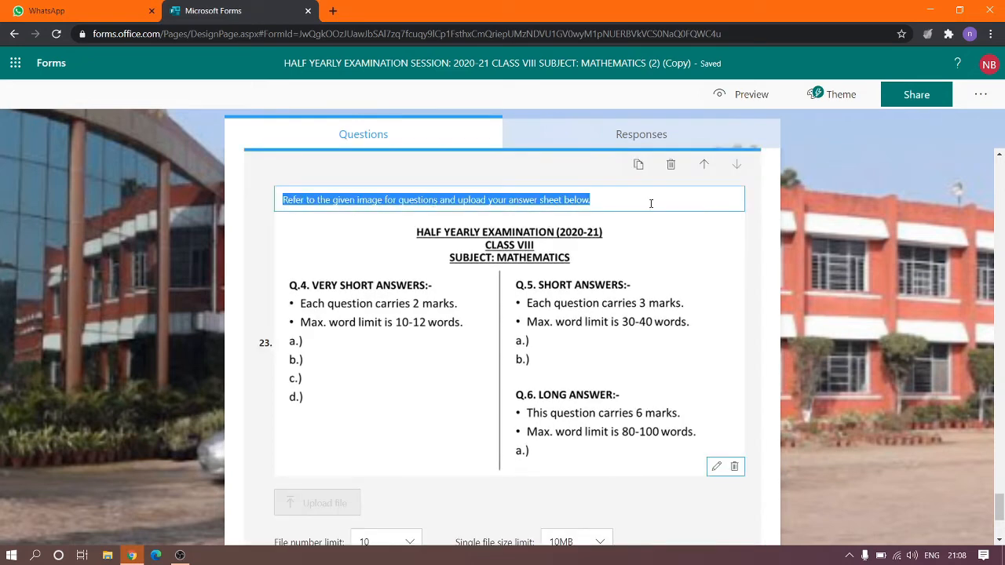
click(506, 159)
Reselect the Section 5 heading and put question 23 back into edit mode.
scroll(373, 204, up, 1)
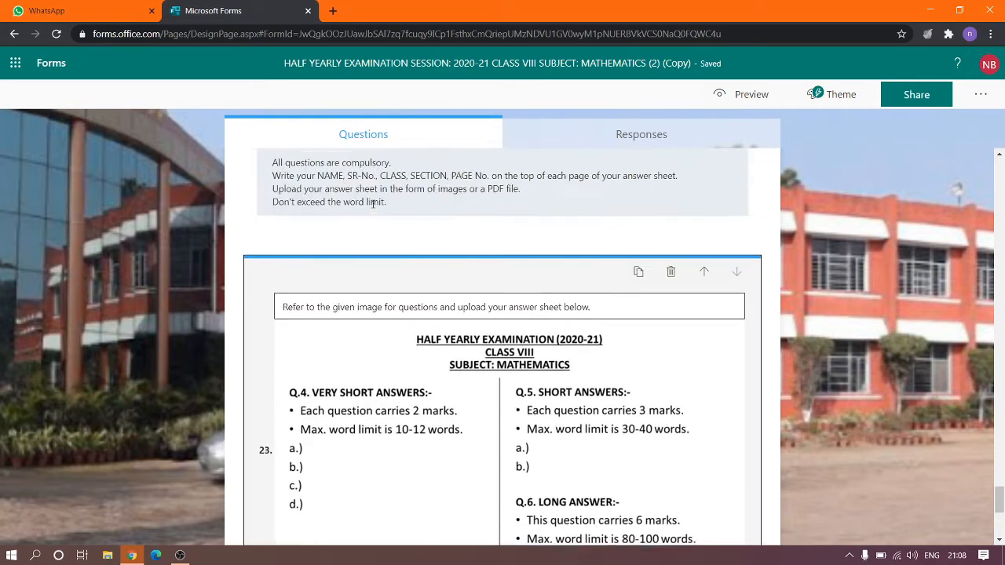
scroll(452, 237, down, 1)
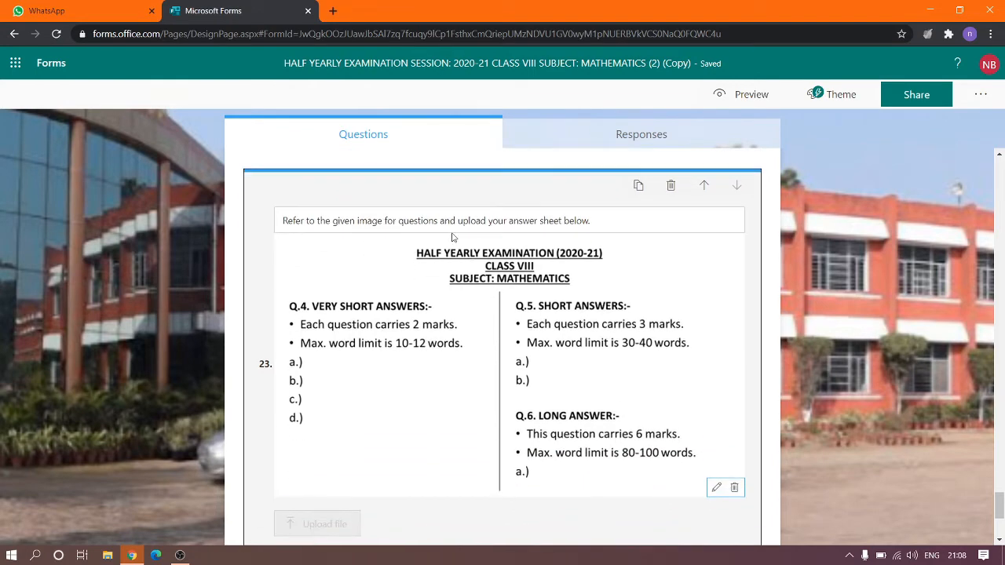
scroll(399, 174, up, 2)
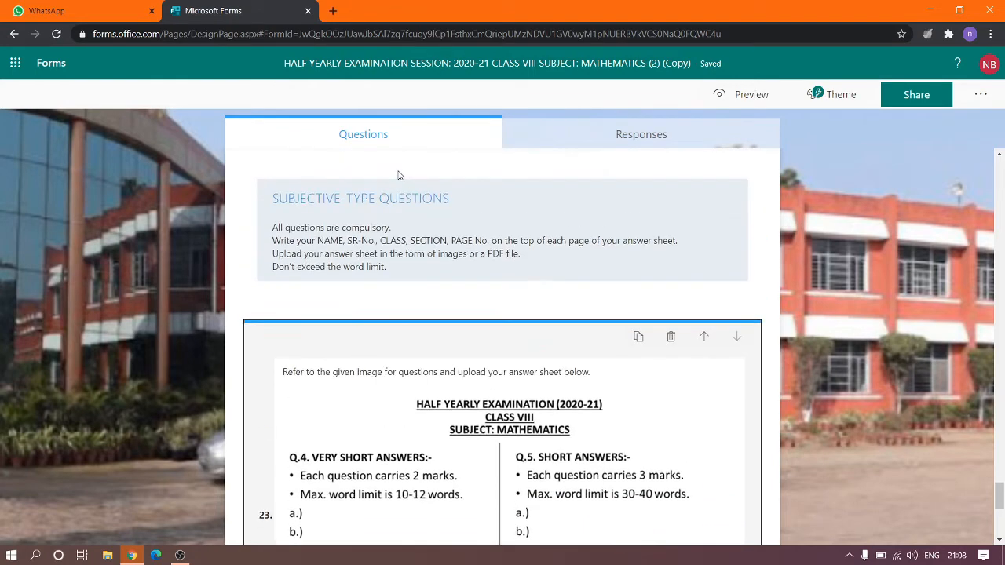
click(381, 228)
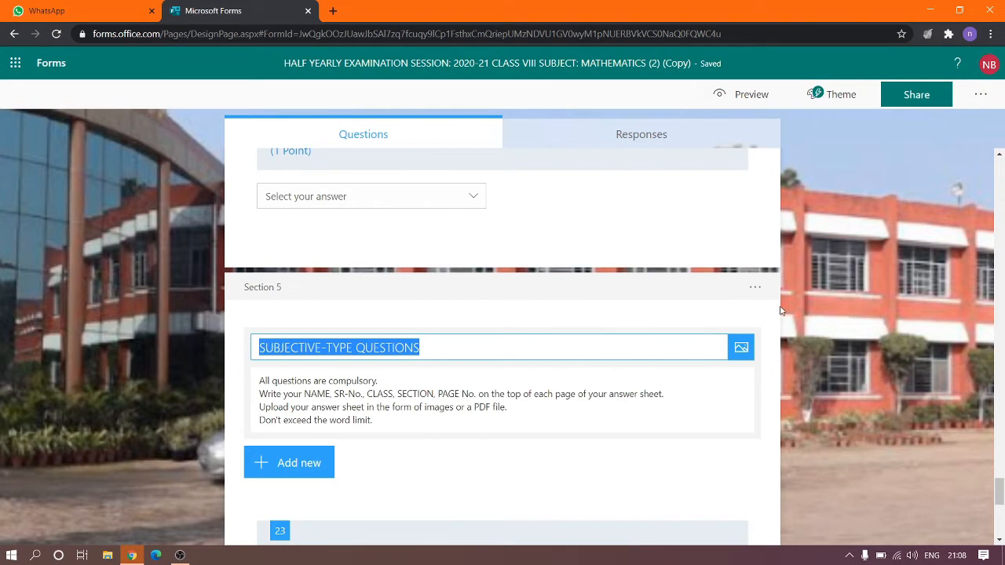
scroll(770, 325, down, 3)
scroll(667, 271, down, 2)
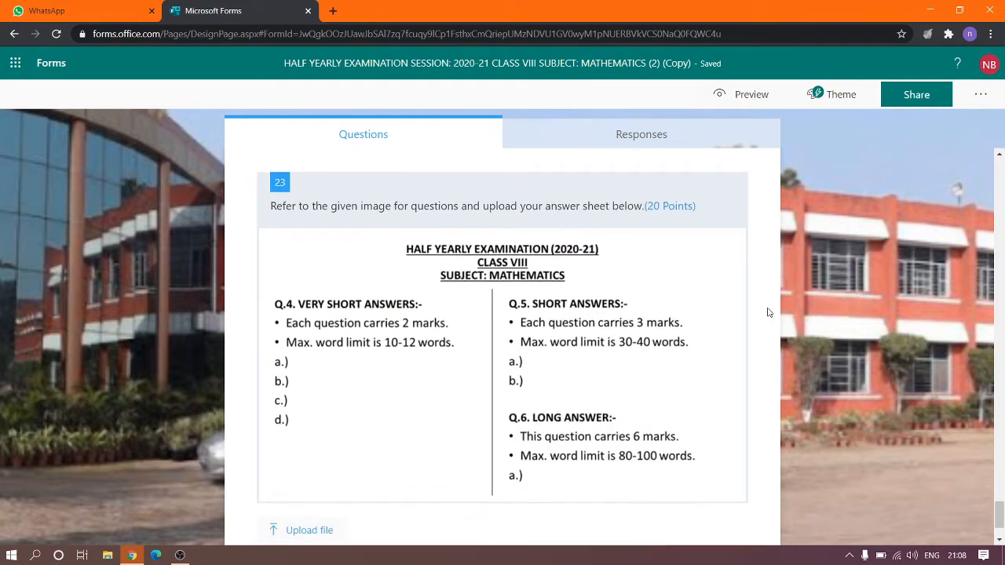
click(496, 227)
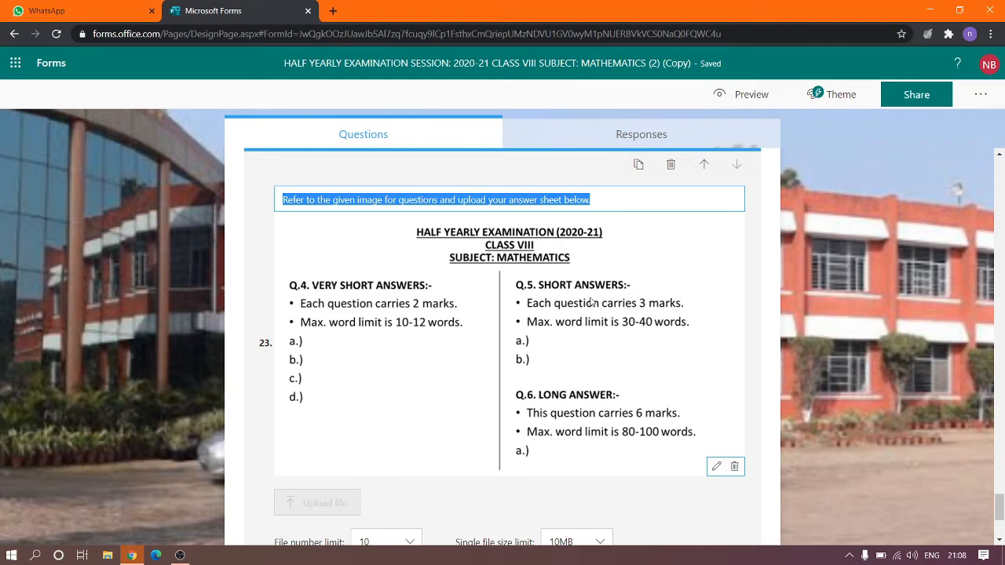
scroll(592, 303, up, 1)
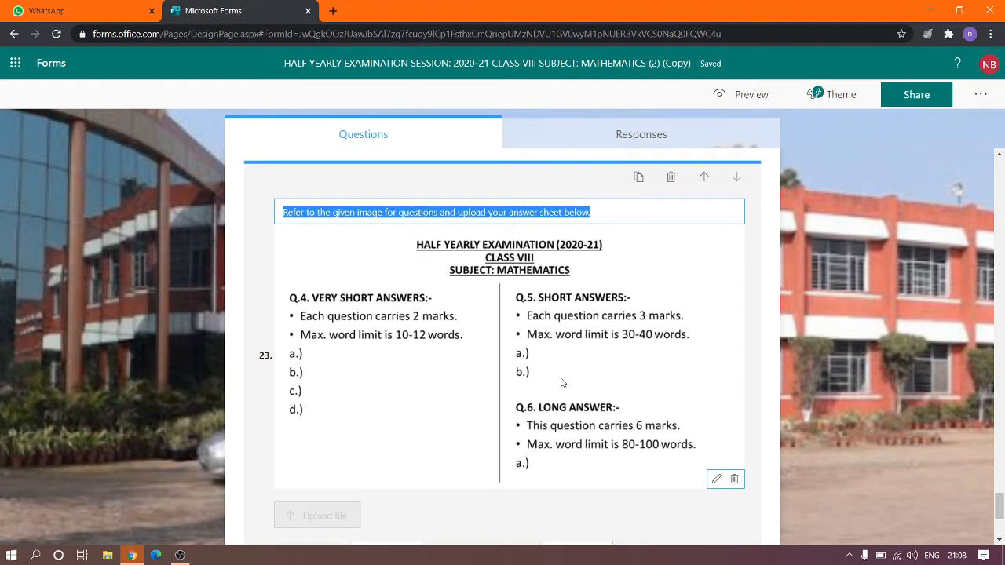
scroll(471, 409, up, 1)
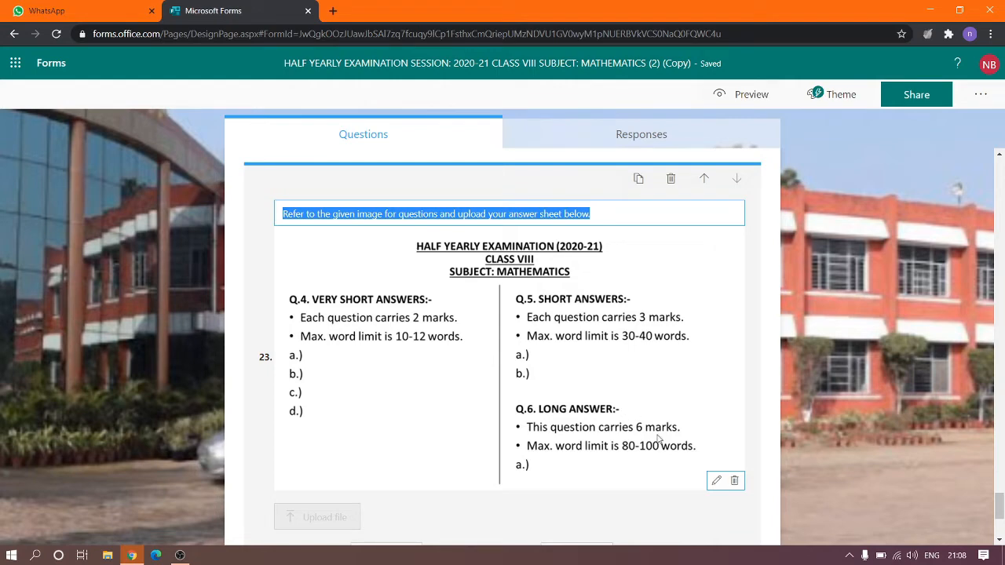
Replace question 23's exam paper image with the subjective paper image file uploaded from the computer.
click(735, 481)
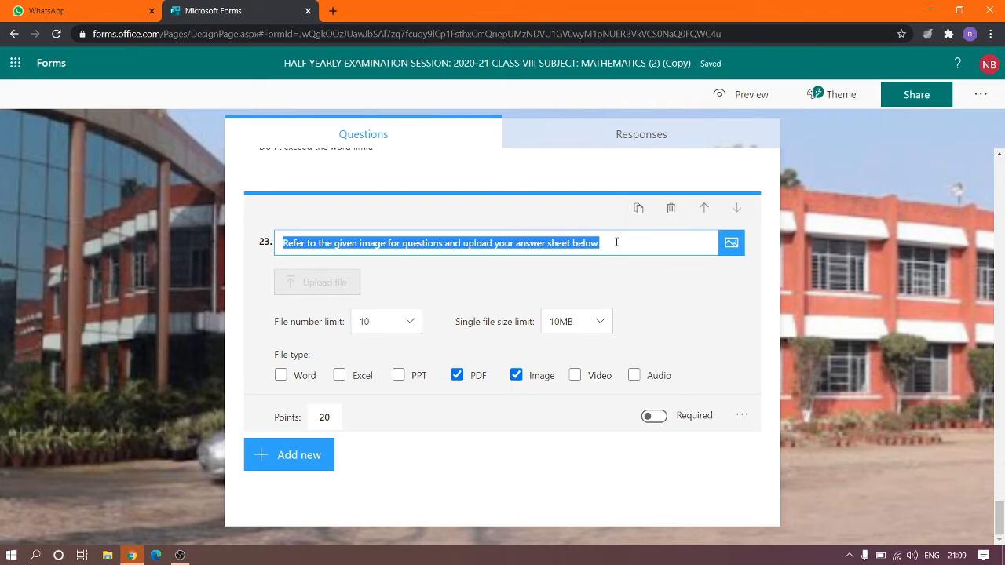
click(731, 247)
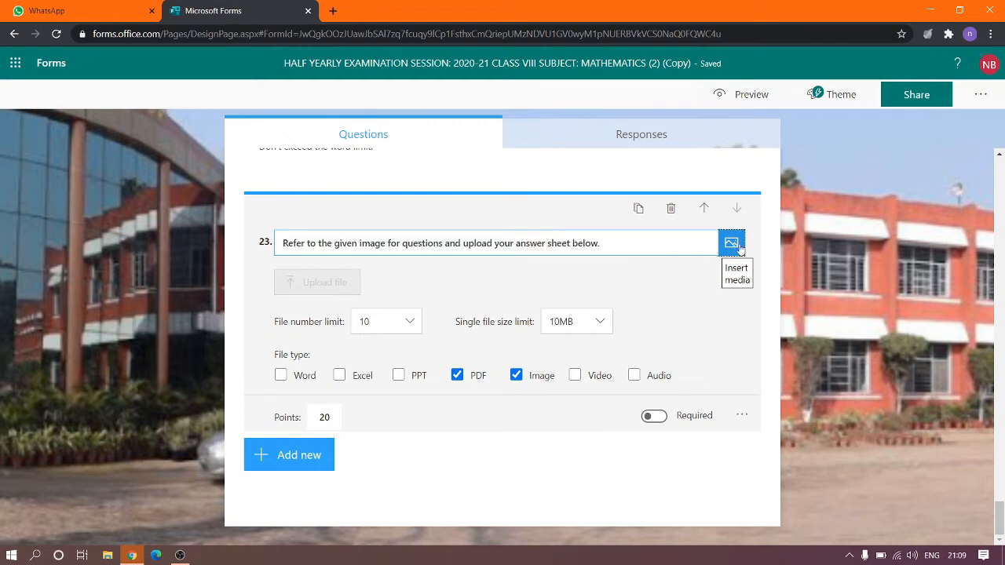
click(840, 184)
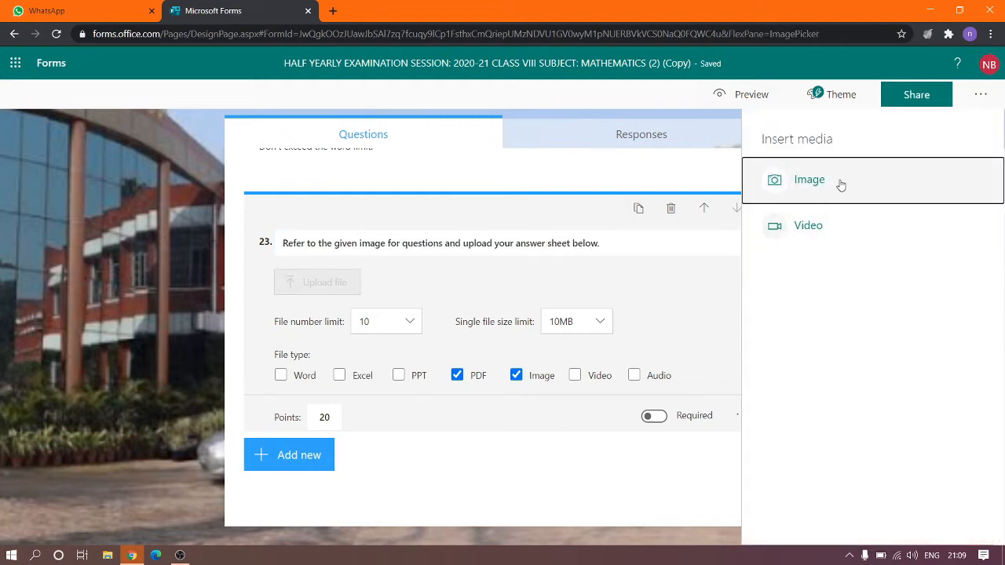
click(841, 168)
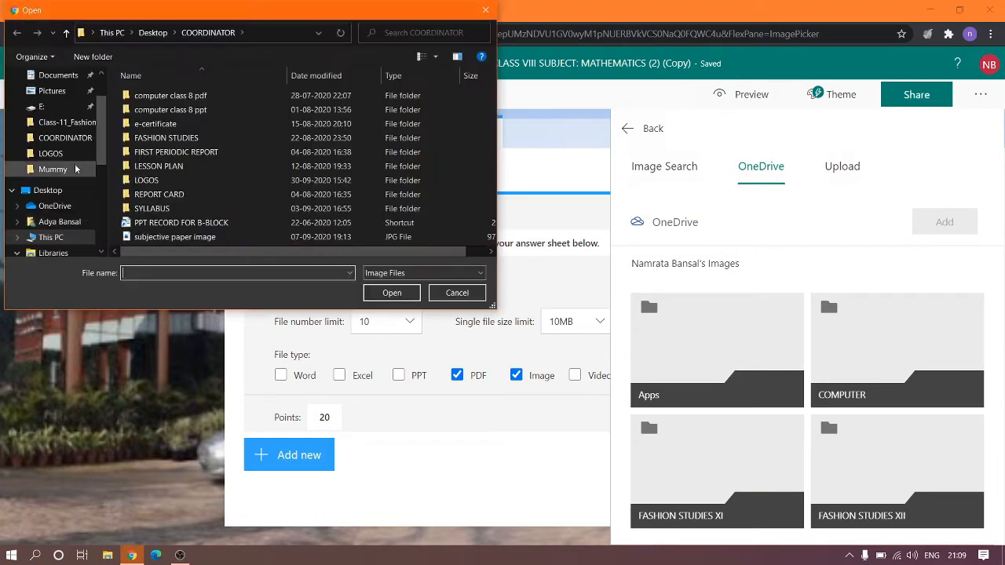
click(236, 236)
click(388, 292)
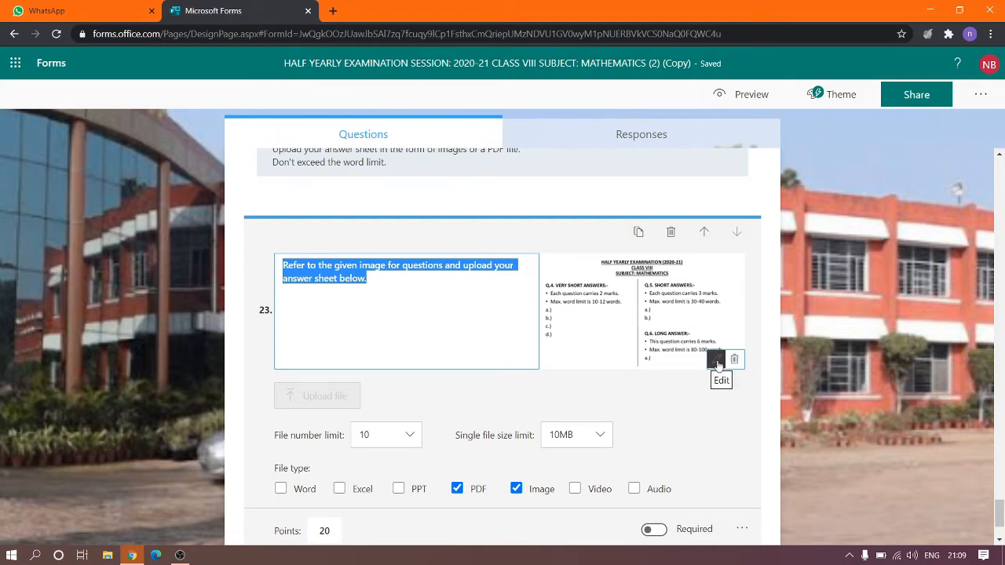
Resize question 23's image from small to full-width Large size.
click(617, 342)
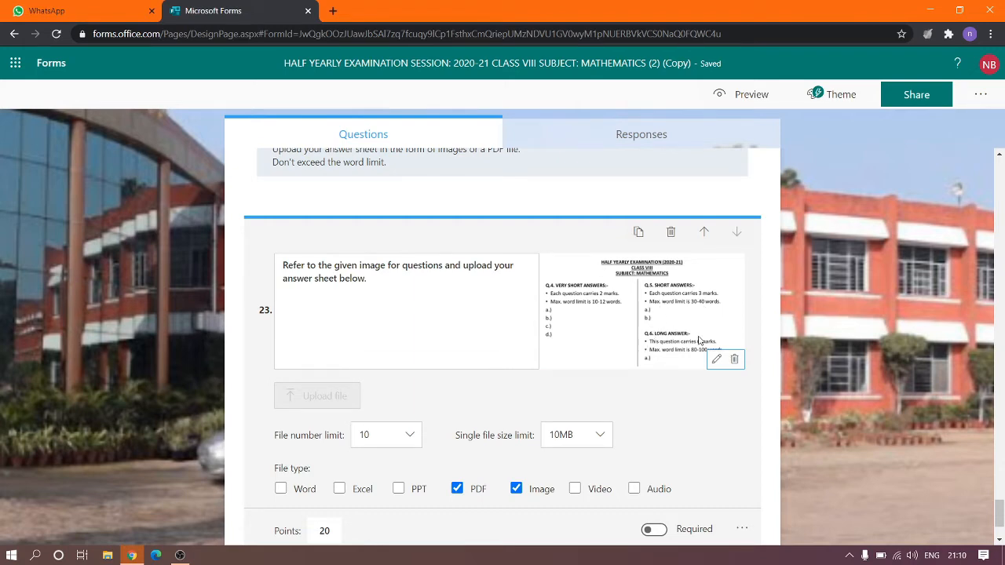
click(716, 363)
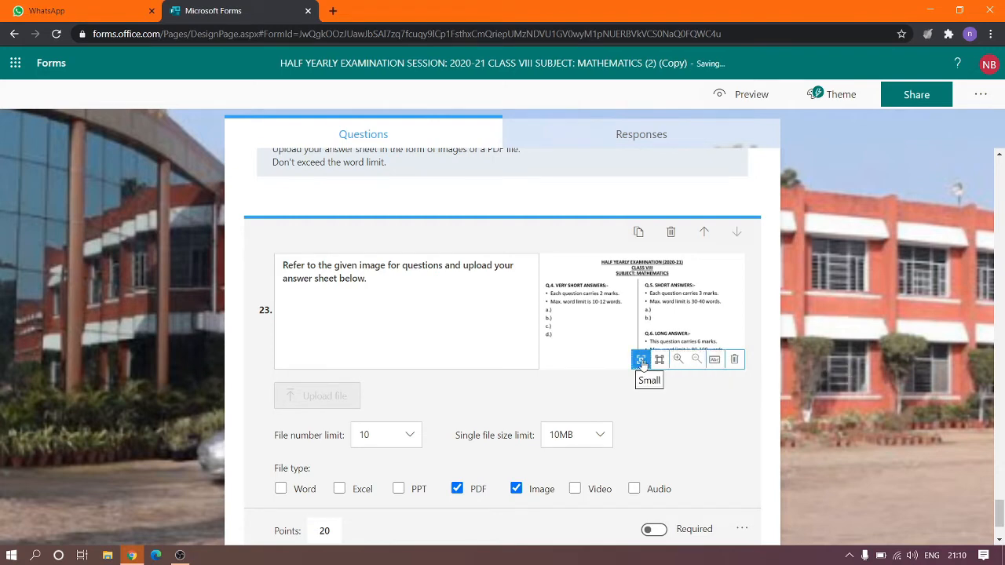
click(645, 365)
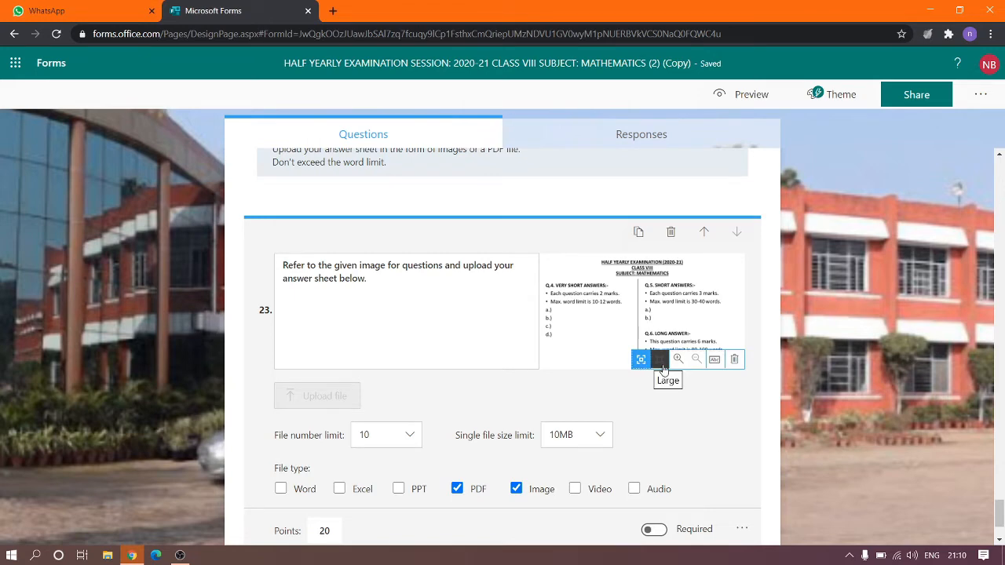
click(663, 363)
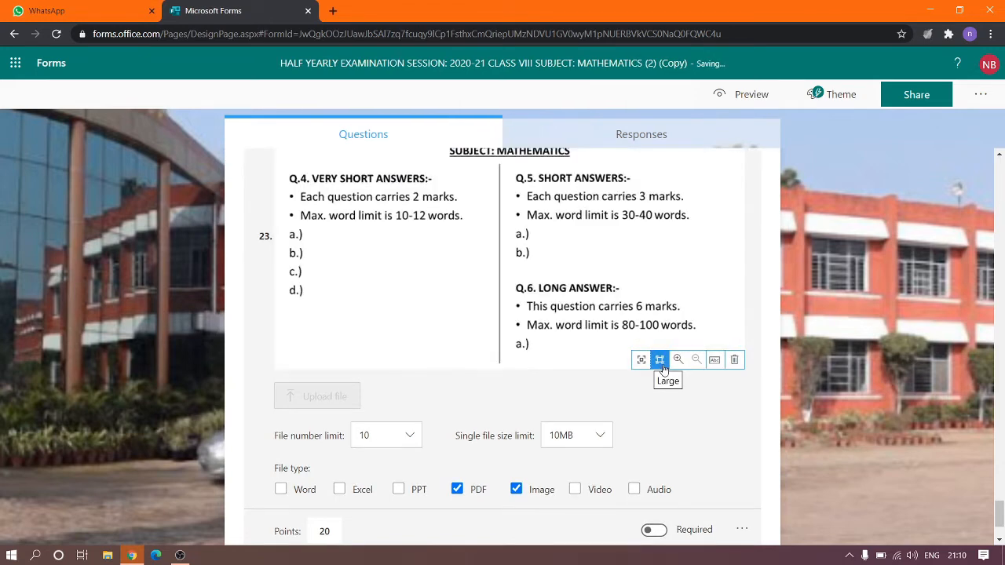
click(755, 292)
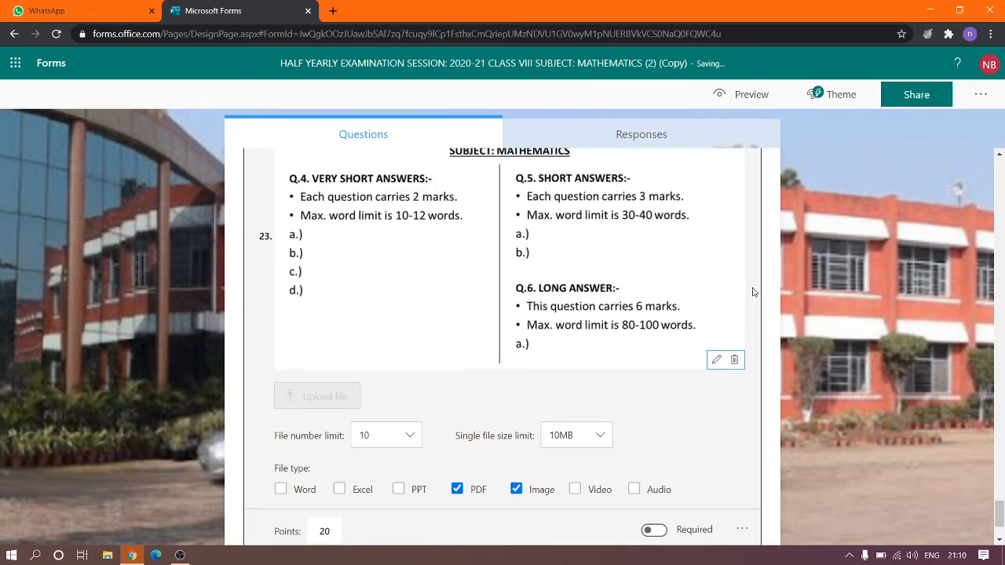
Zoom the question image in and back out.
click(716, 359)
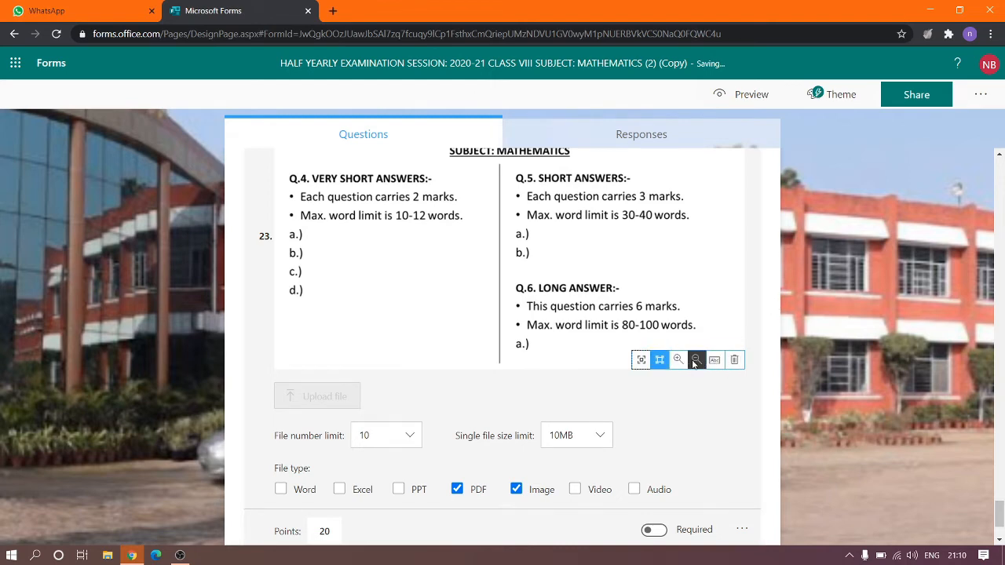
click(695, 362)
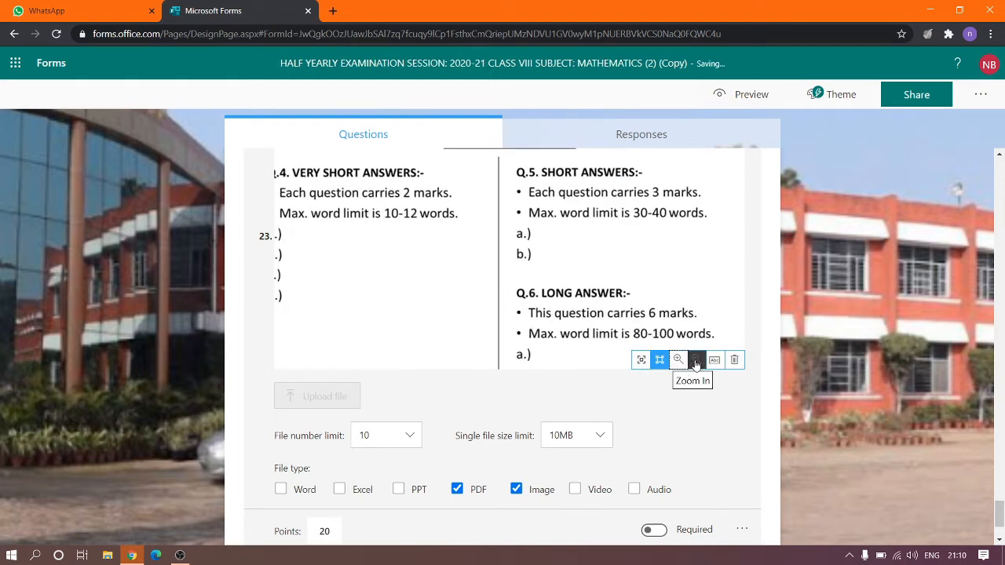
click(695, 362)
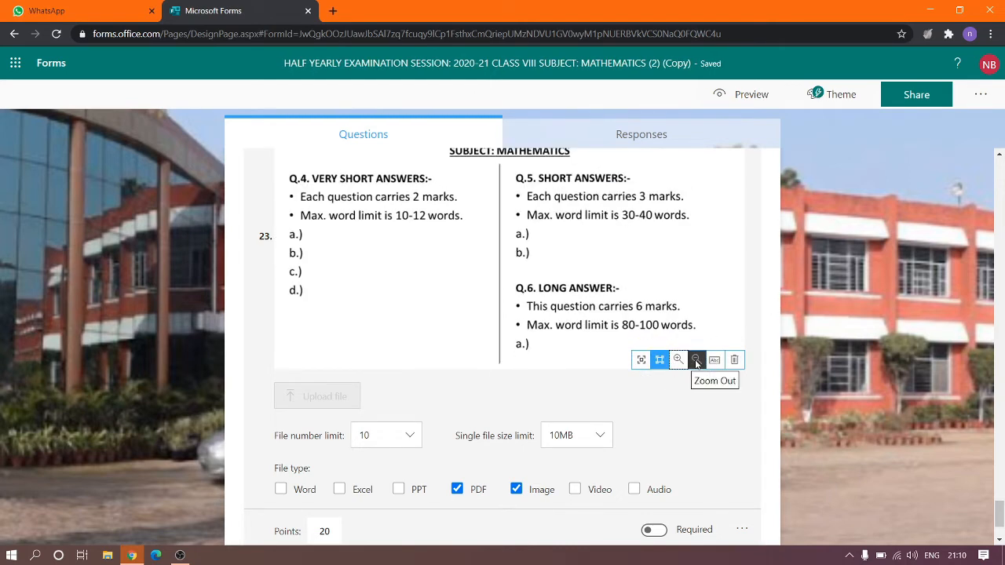
click(760, 287)
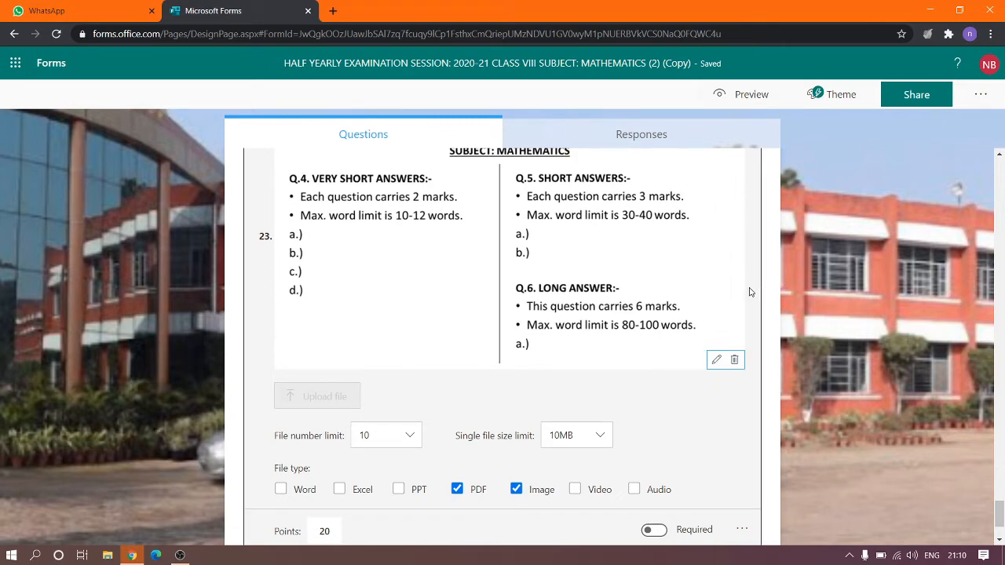
Scroll to question 23's upload settings and show the choices for the number of files allowed.
scroll(750, 292, up, 2)
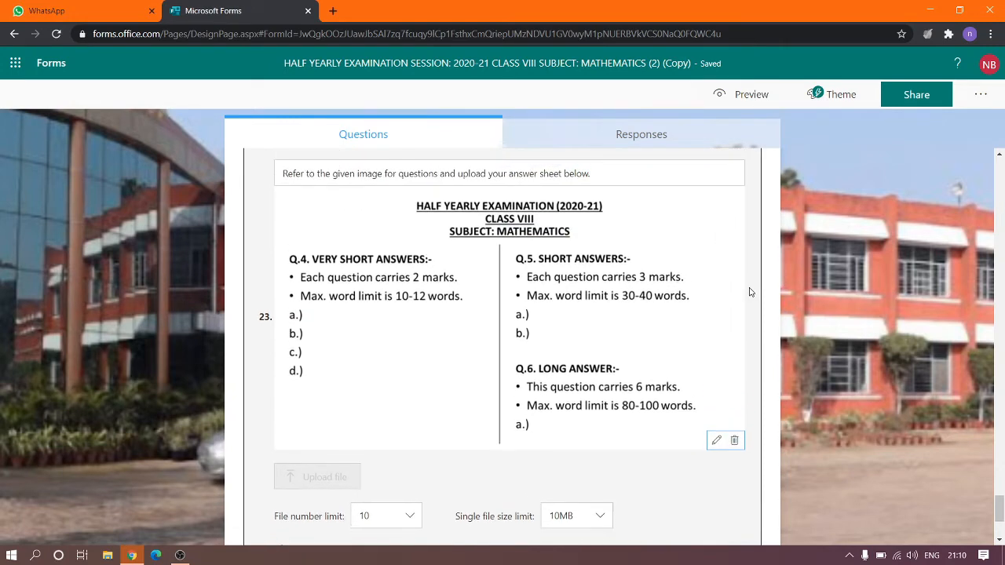
scroll(749, 292, down, 1)
scroll(749, 292, up, 1)
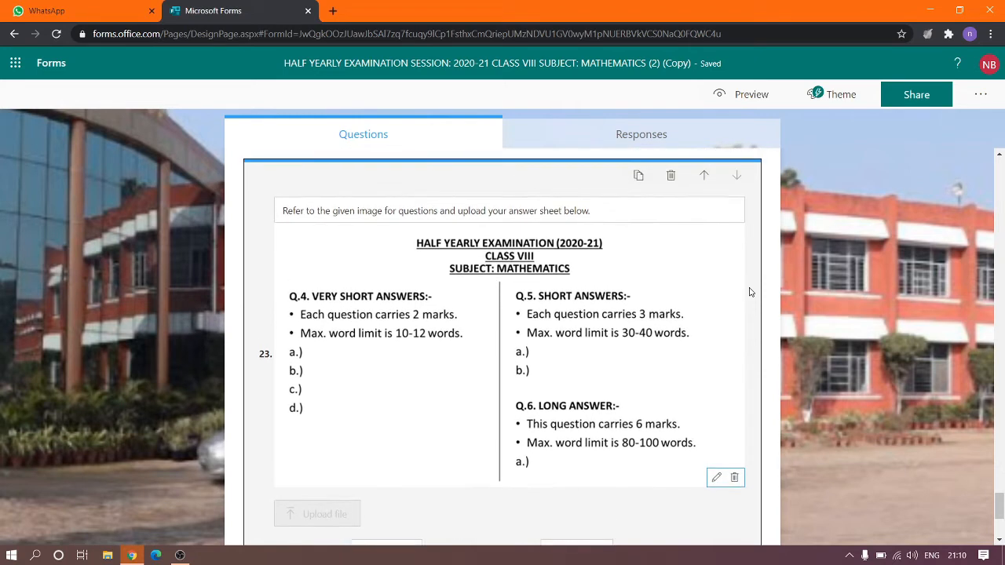
scroll(750, 292, down, 1)
scroll(750, 292, down, 1)
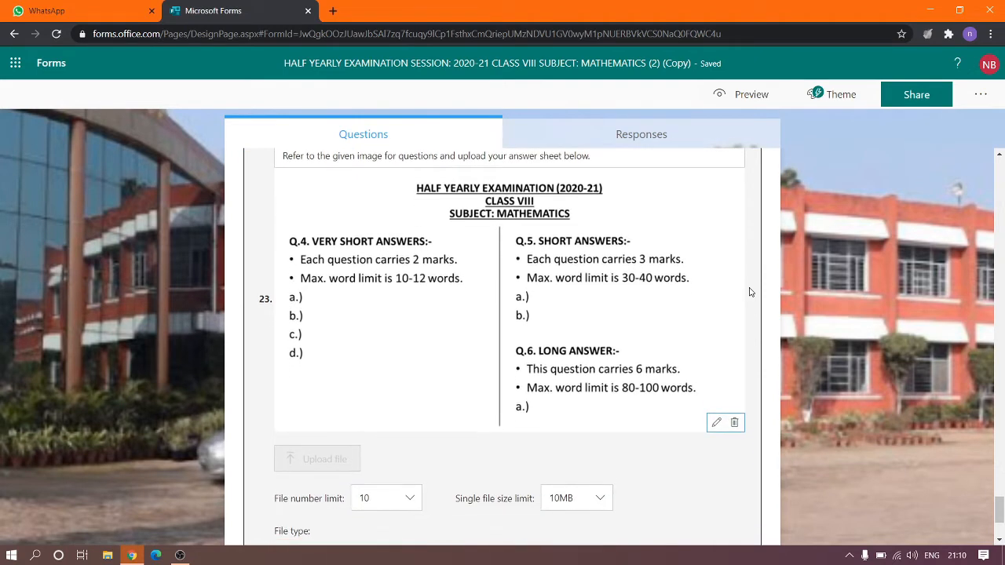
scroll(750, 292, down, 1)
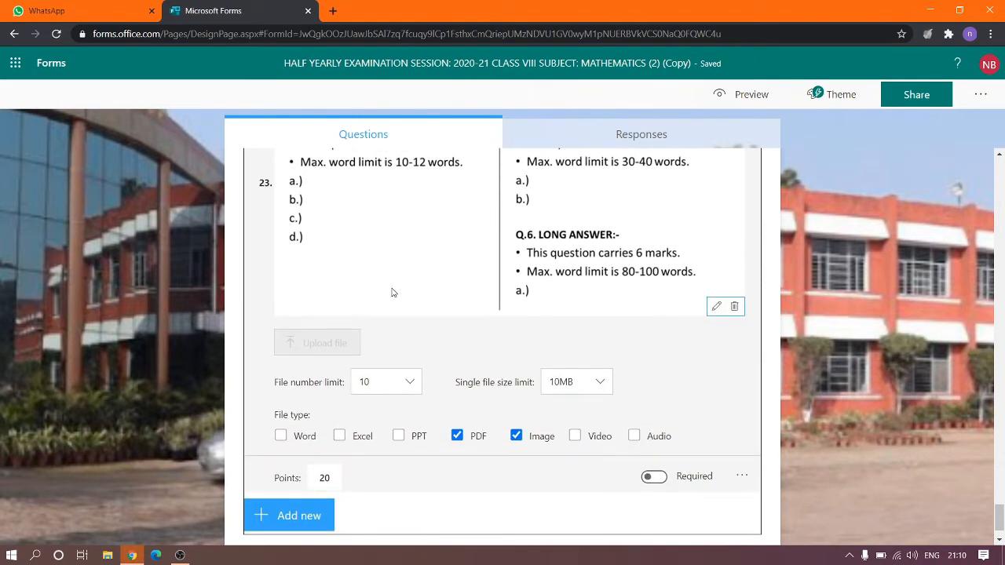
scroll(493, 344, down, 1)
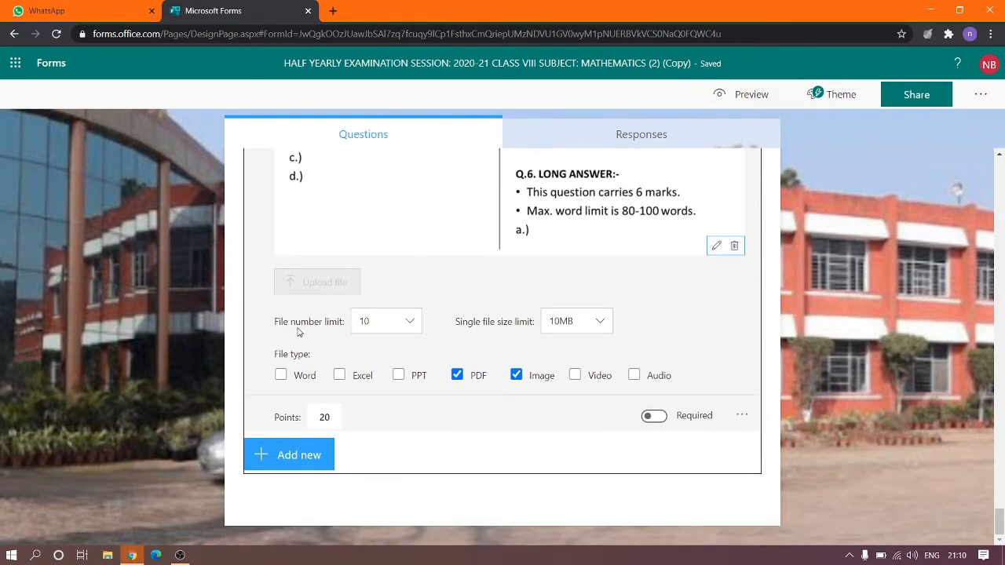
click(396, 328)
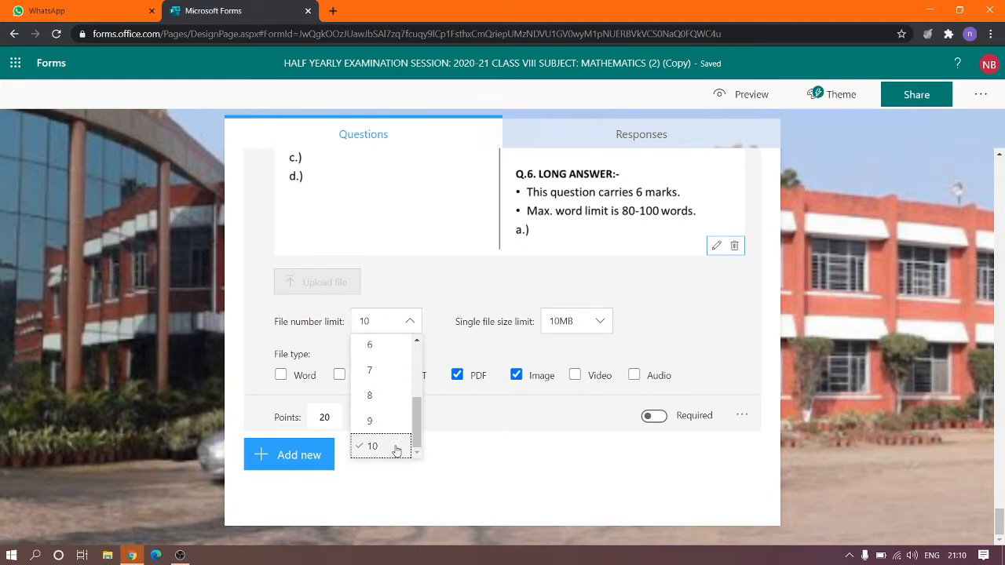
click(441, 309)
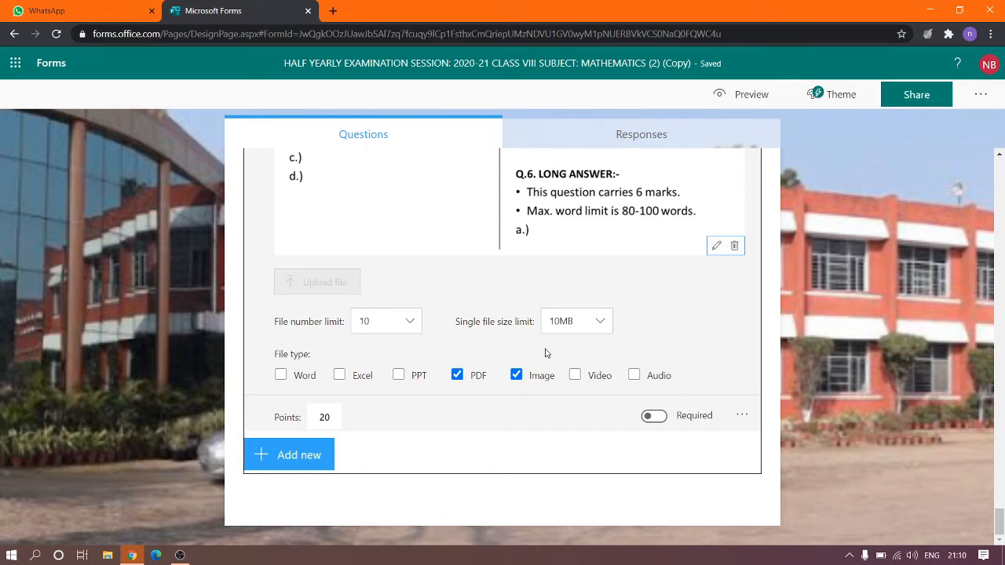
click(407, 323)
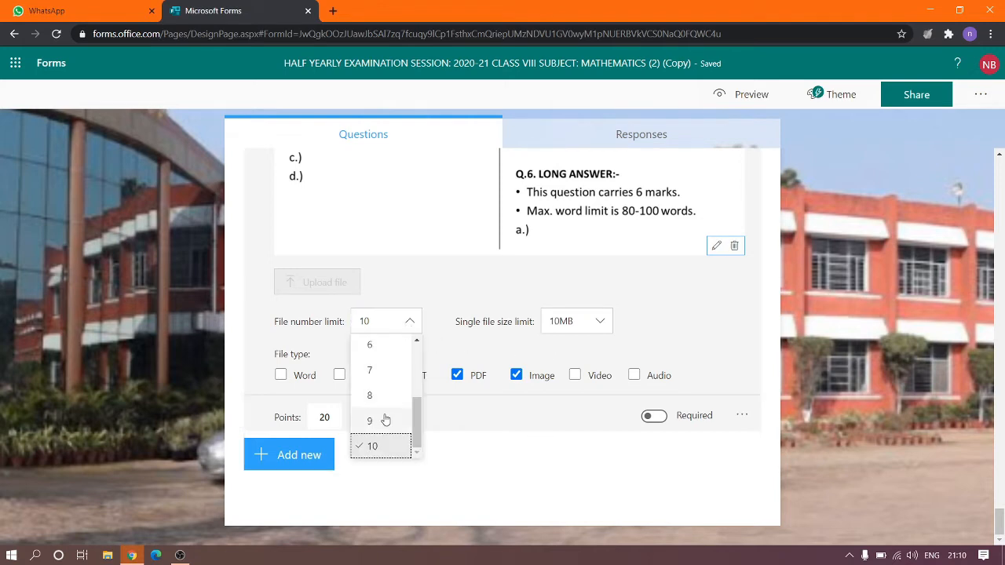
scroll(383, 421, up, 2)
scroll(385, 420, down, 2)
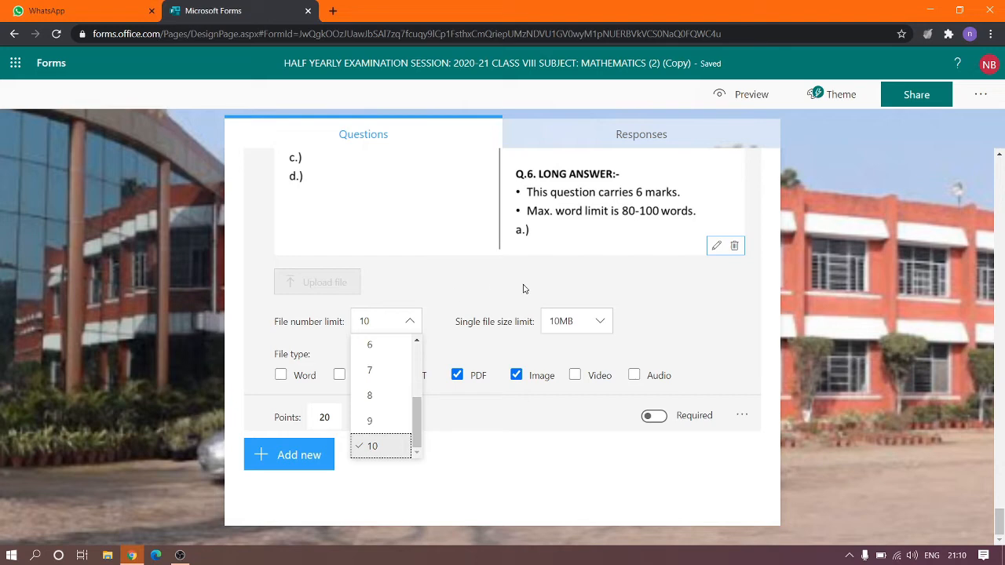
click(476, 302)
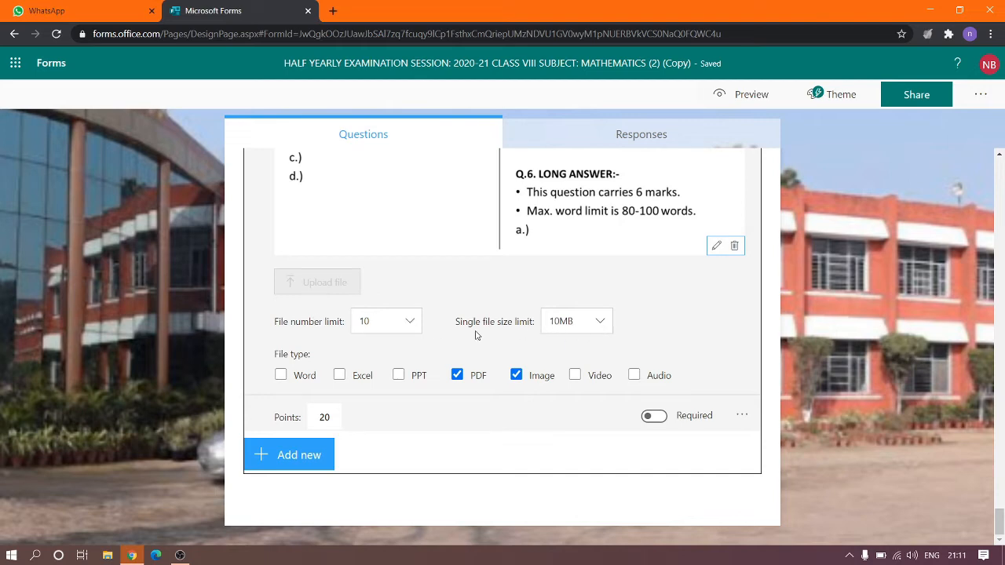
click(594, 330)
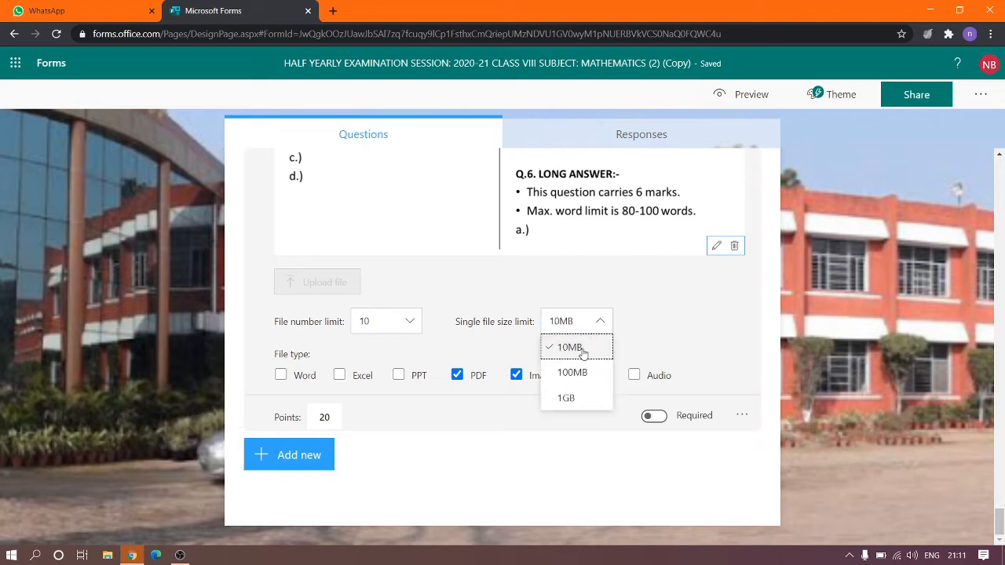
scroll(582, 350, up, 1)
scroll(582, 351, down, 1)
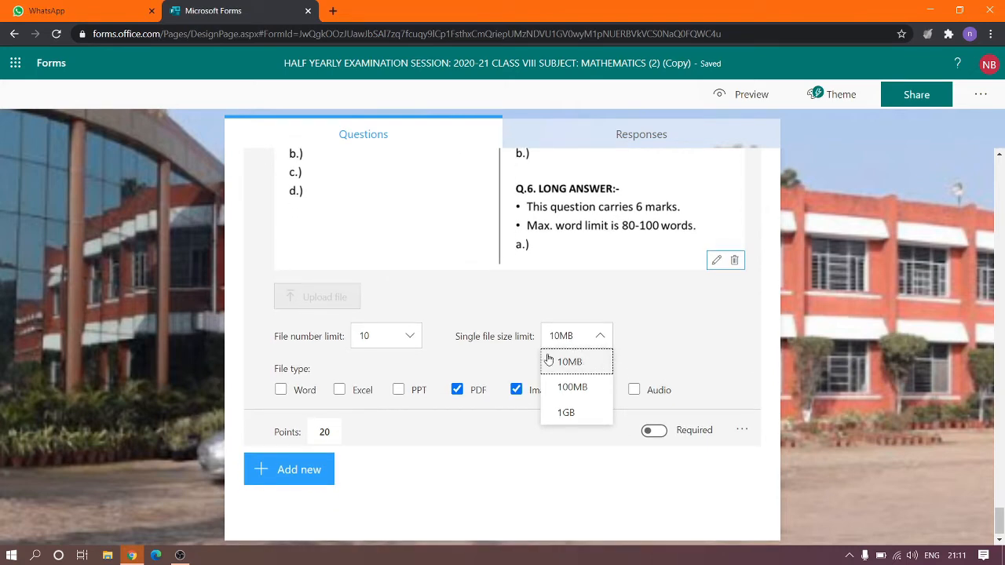
click(649, 353)
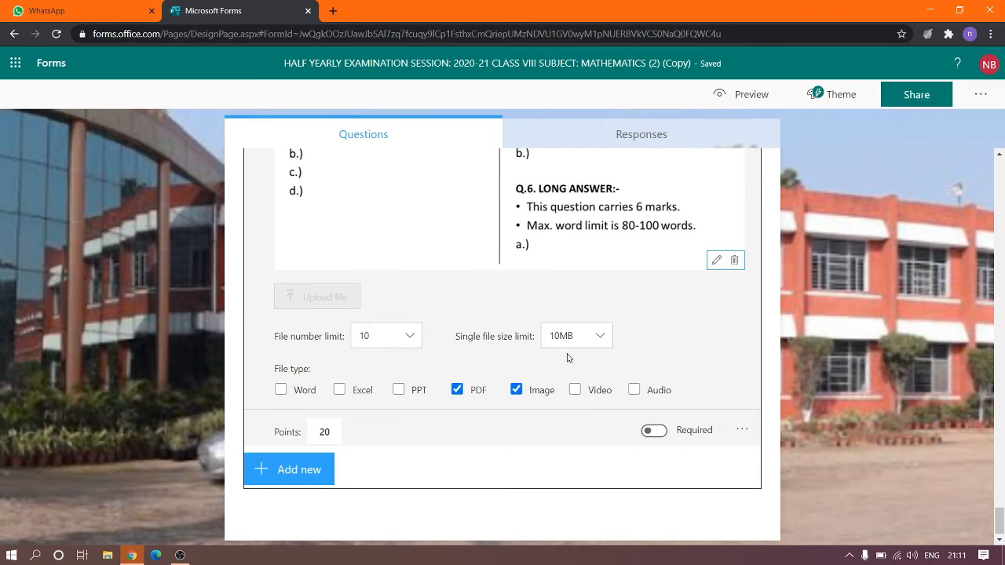
scroll(720, 343, down, 1)
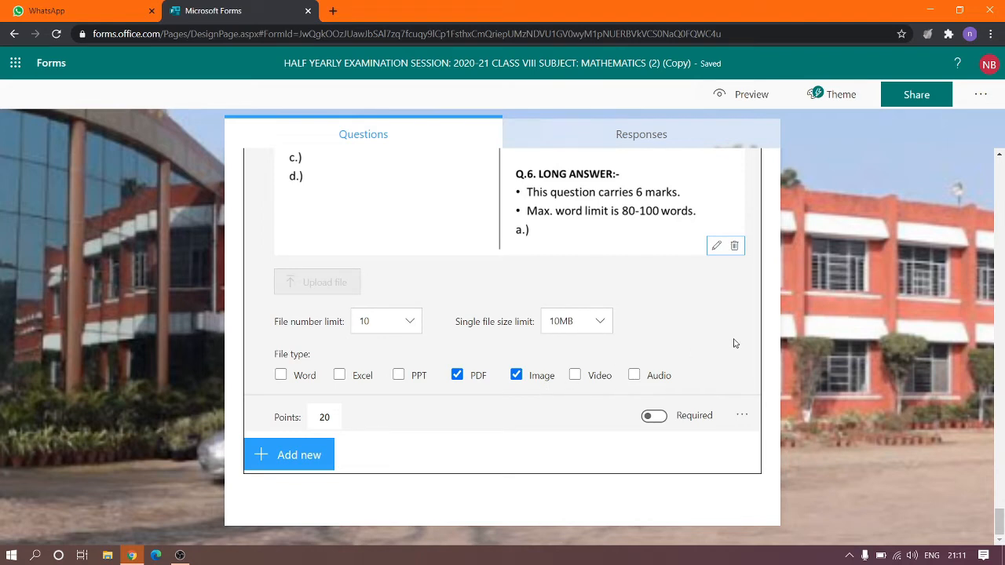
scroll(693, 355, up, 1)
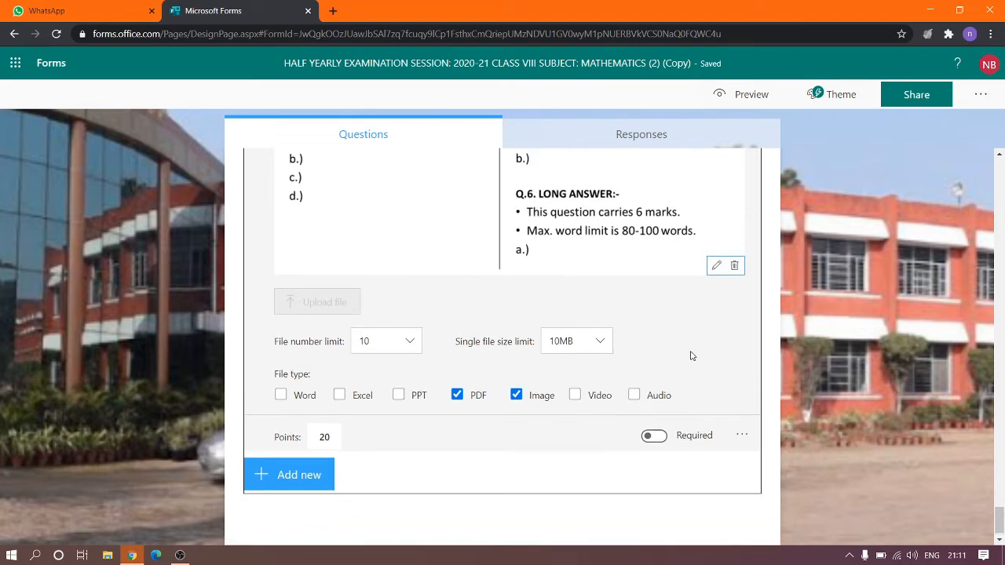
click(322, 436)
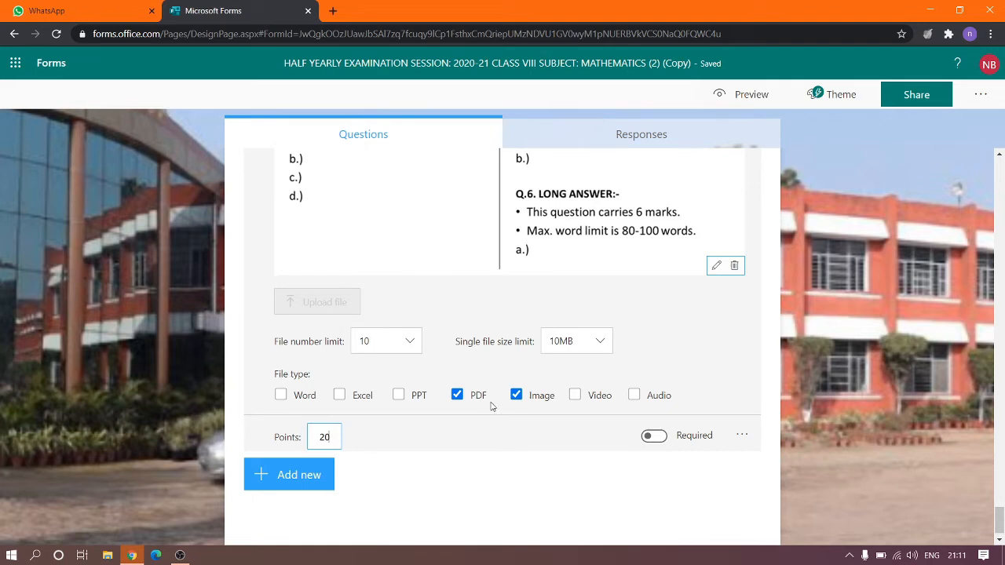
scroll(634, 362, up, 1)
scroll(634, 362, up, 1)
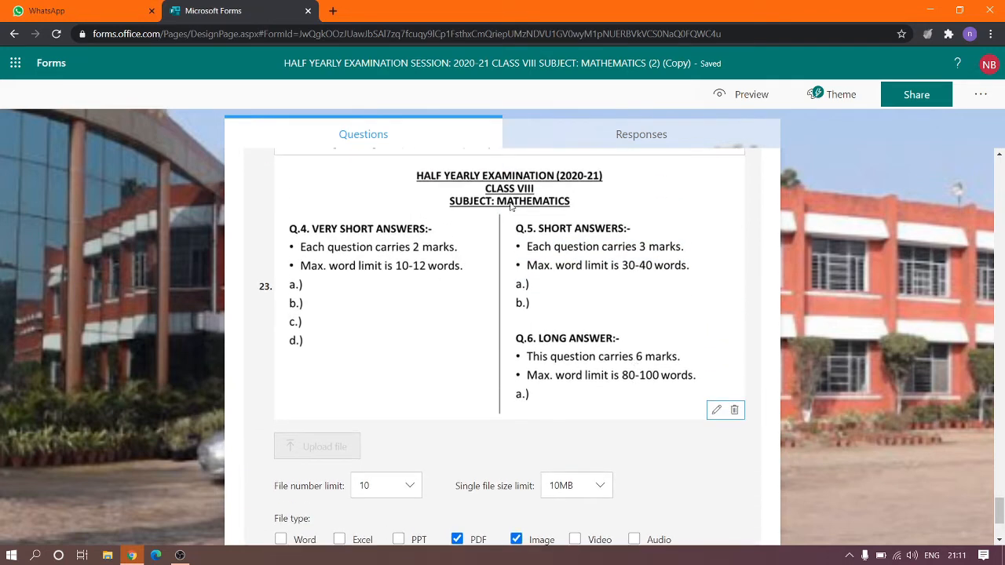
scroll(683, 468, down, 2)
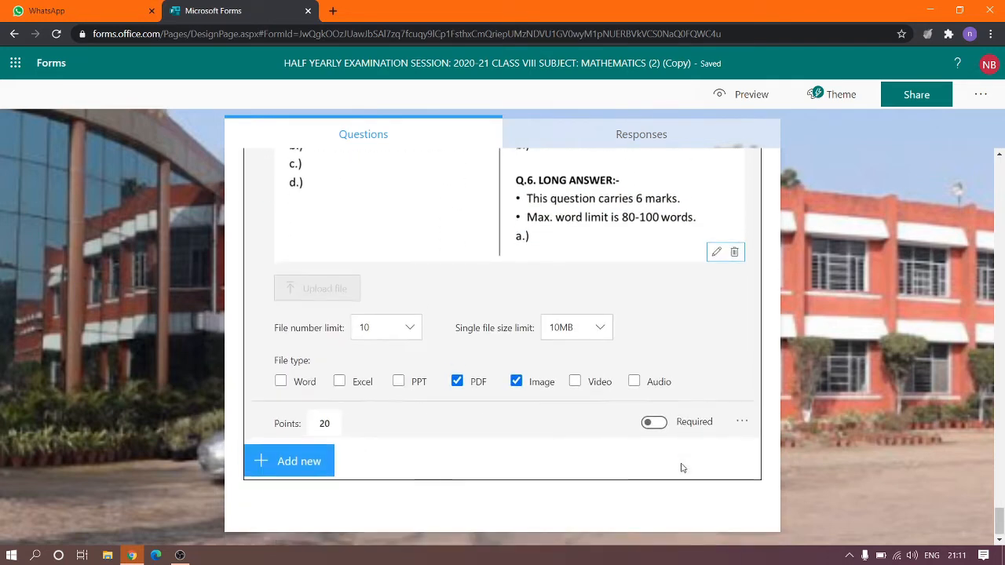
click(655, 423)
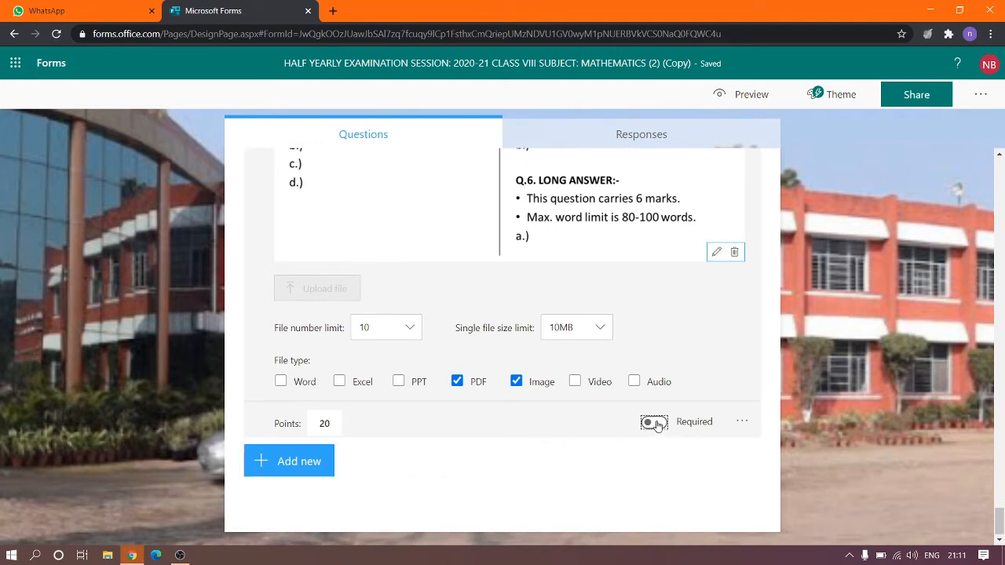
click(656, 424)
scroll(748, 312, up, 3)
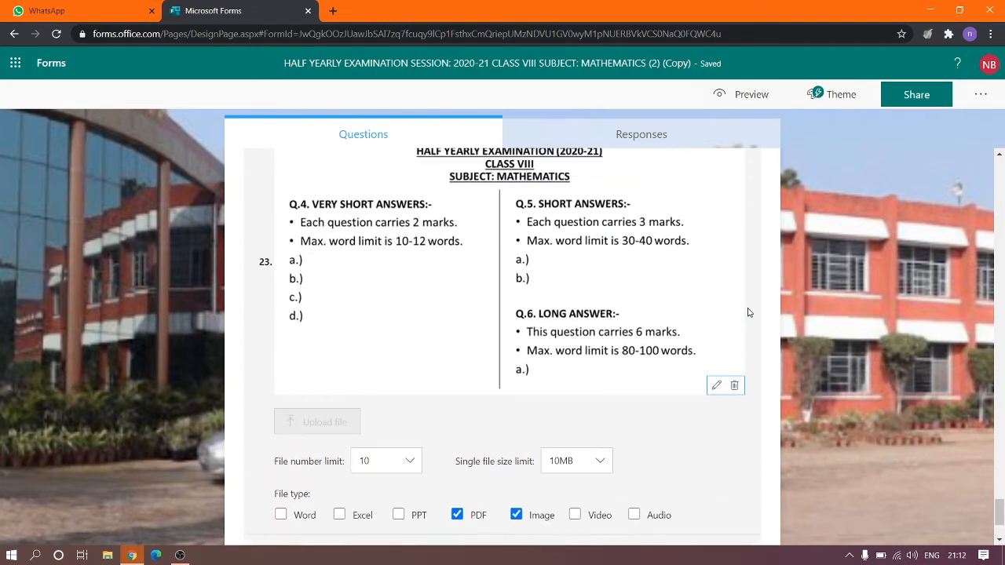
scroll(748, 313, down, 3)
scroll(749, 313, up, 15)
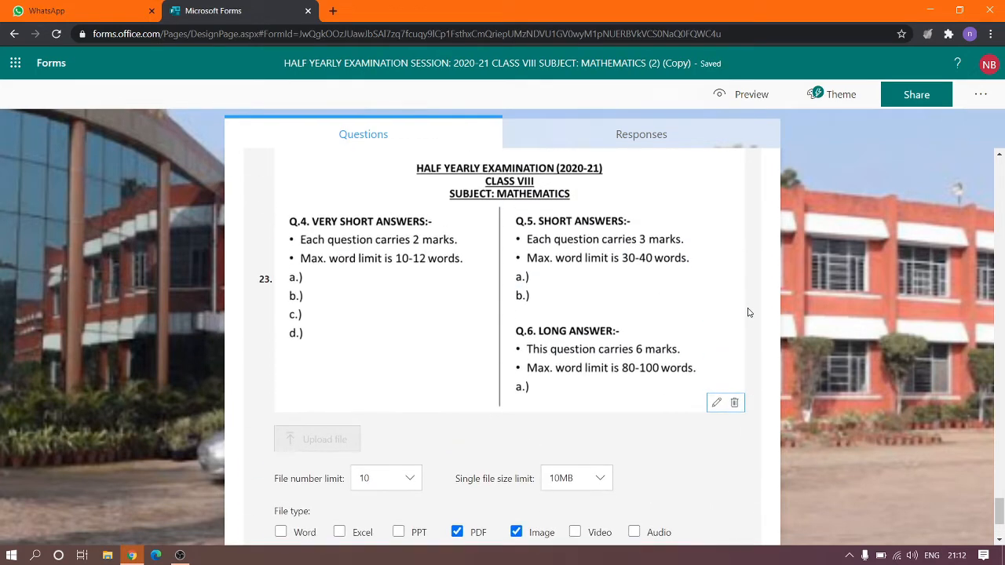
scroll(748, 313, up, 20)
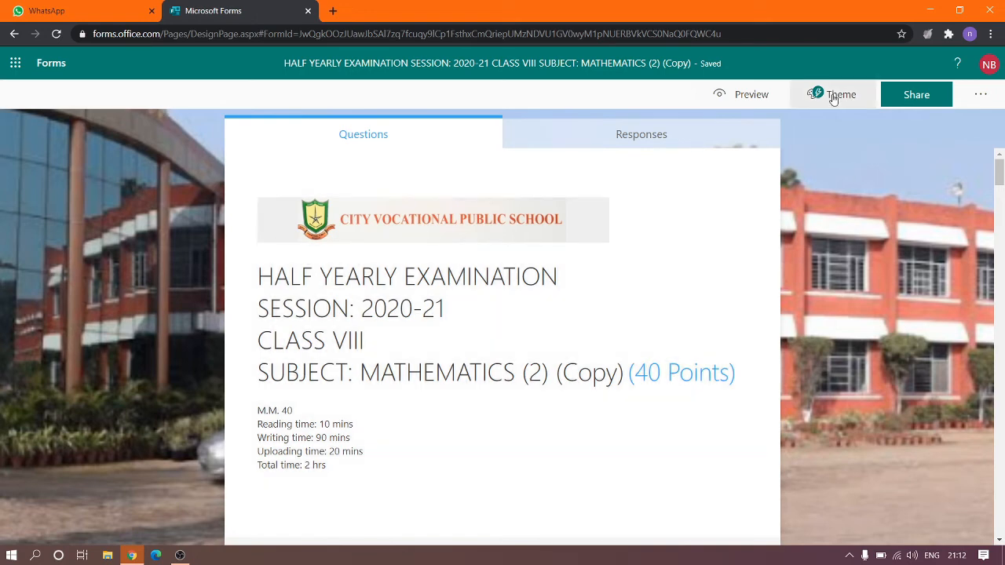
Show the Theme ideas pane for the form and close it again.
click(834, 99)
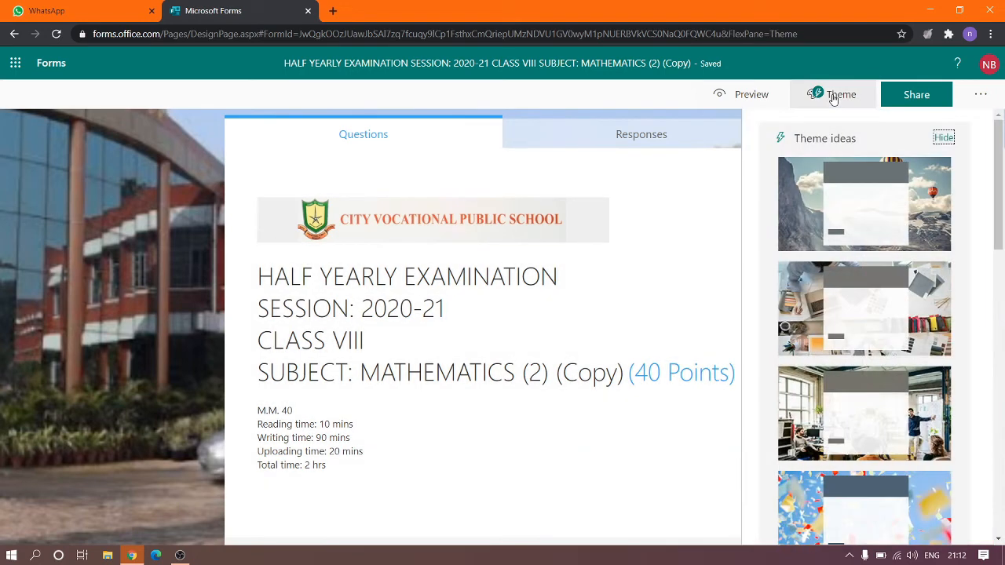
click(834, 99)
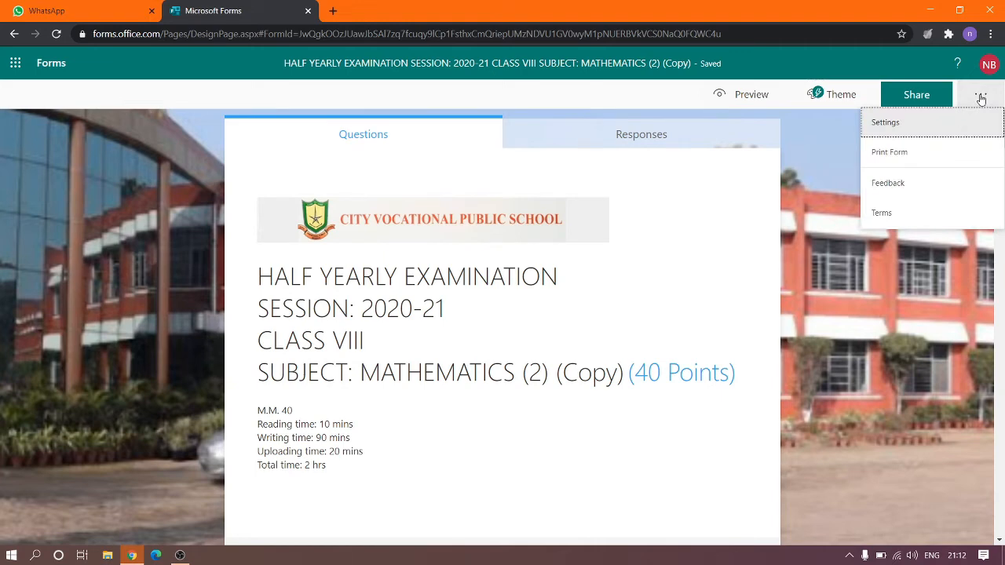
Open Settings and review the quiz, respondent and response options.
click(940, 125)
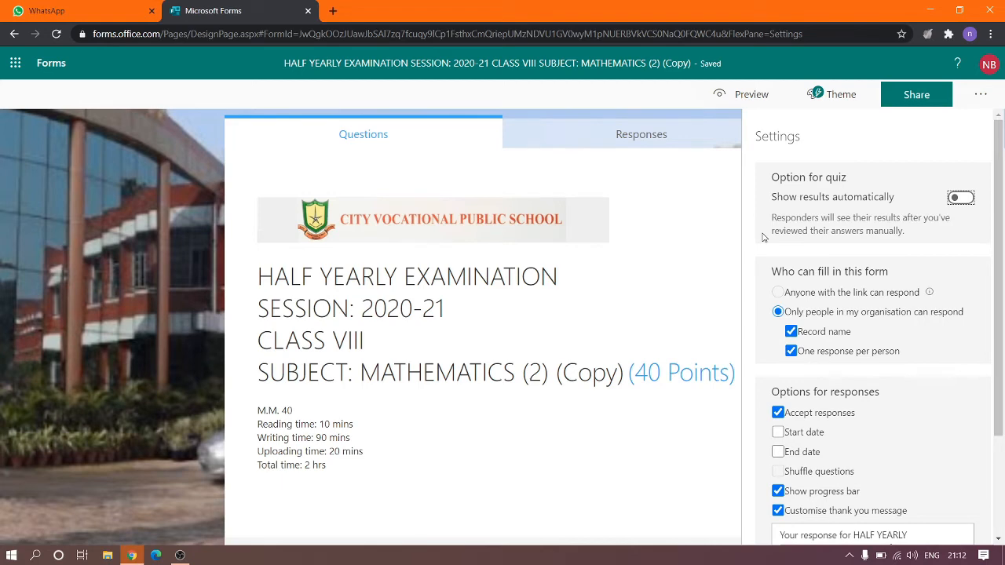
scroll(764, 237, down, 3)
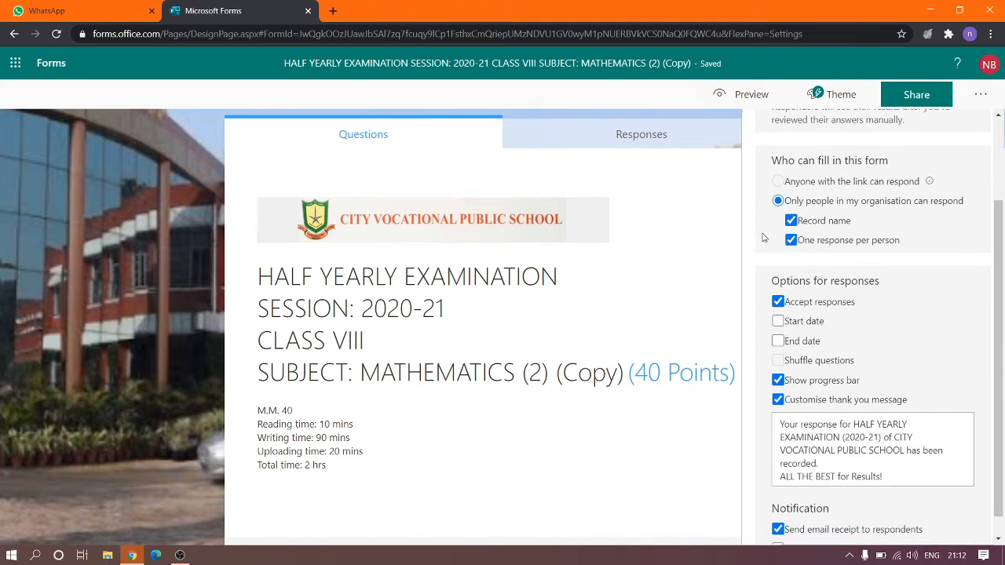
scroll(763, 238, up, 3)
scroll(763, 237, down, 2)
scroll(763, 237, up, 2)
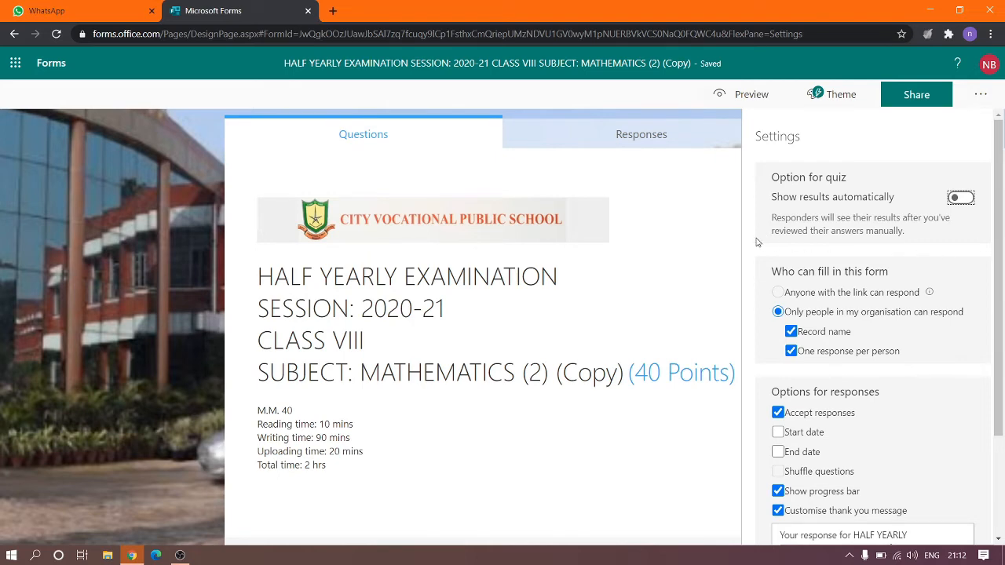
scroll(758, 243, down, 1)
scroll(757, 243, up, 1)
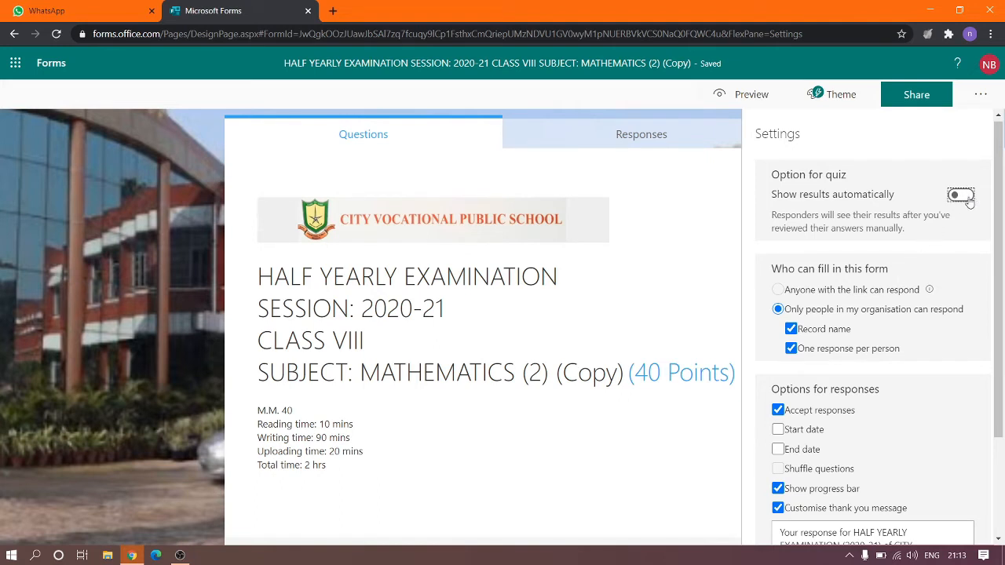
scroll(935, 260, down, 1)
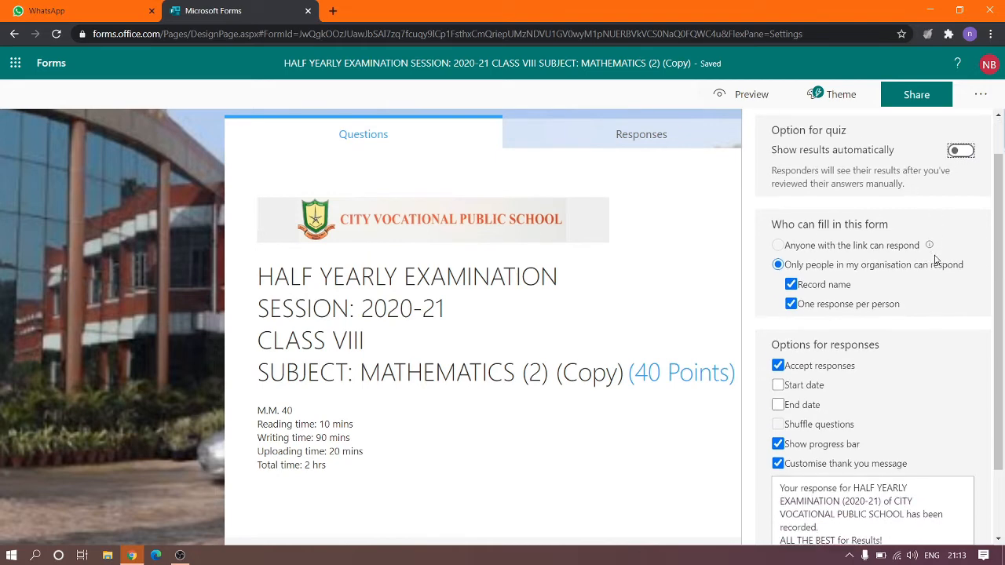
scroll(935, 260, up, 1)
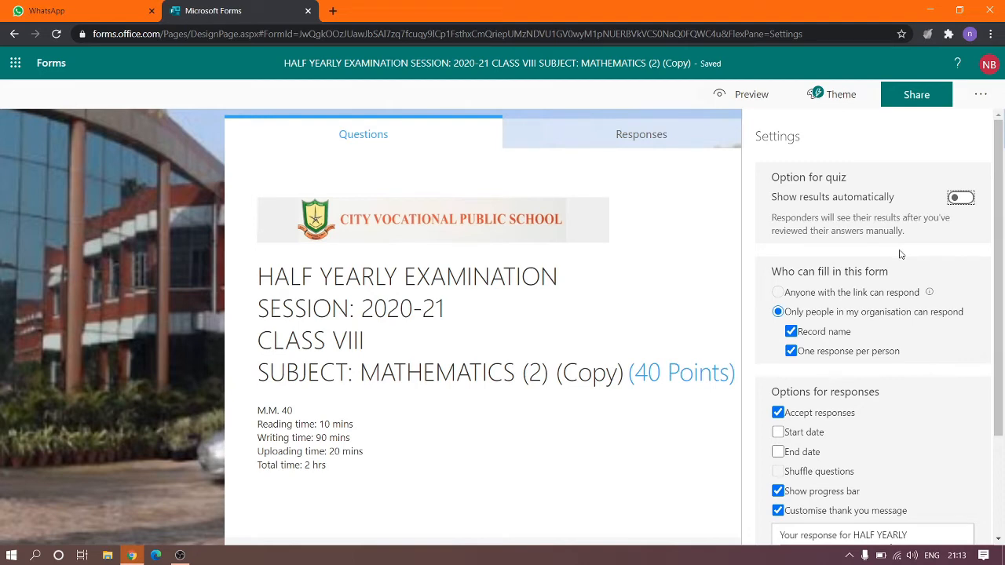
scroll(900, 253, down, 1)
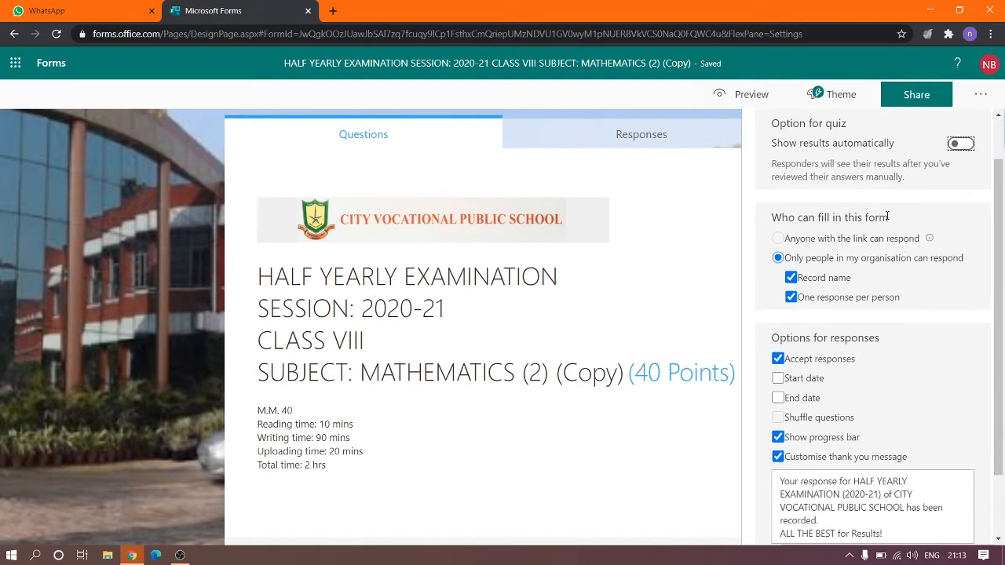
scroll(883, 253, down, 1)
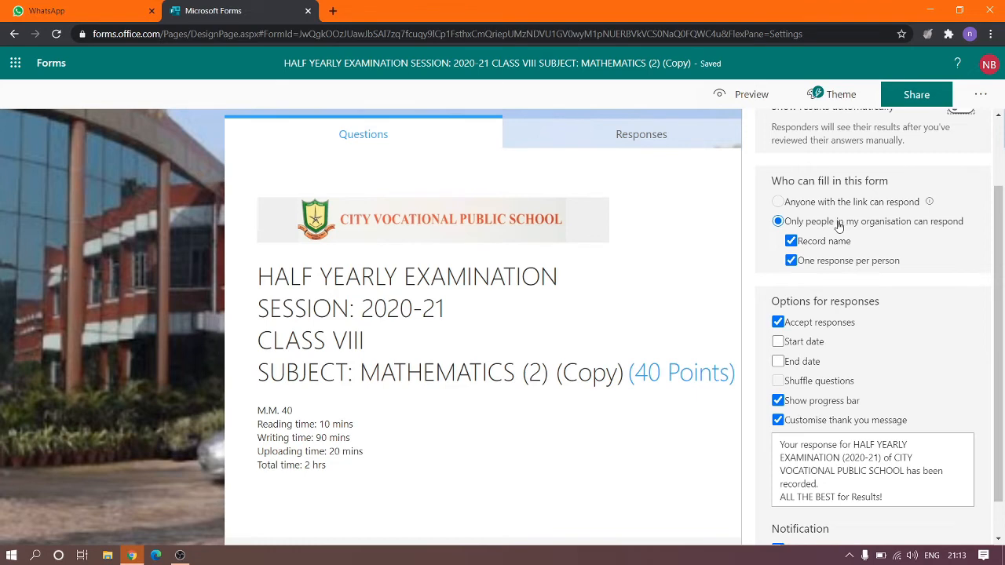
scroll(805, 246, down, 1)
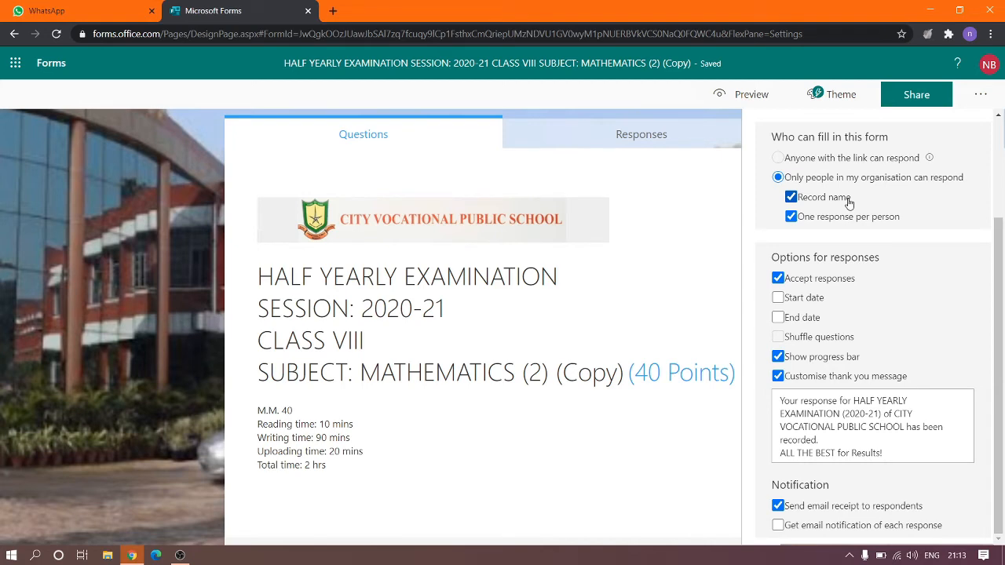
scroll(651, 349, down, 6)
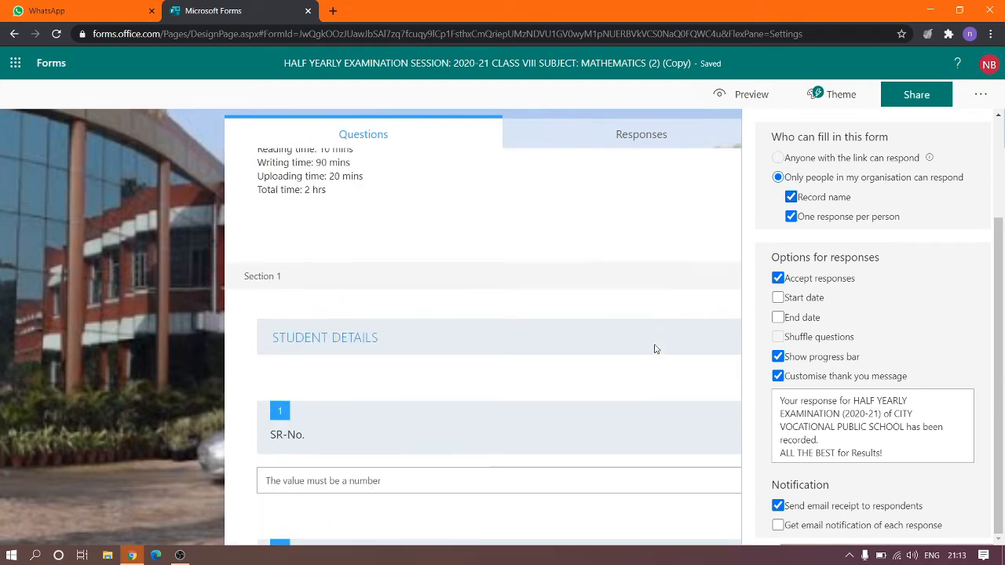
scroll(656, 351, down, 2)
scroll(444, 379, down, 1)
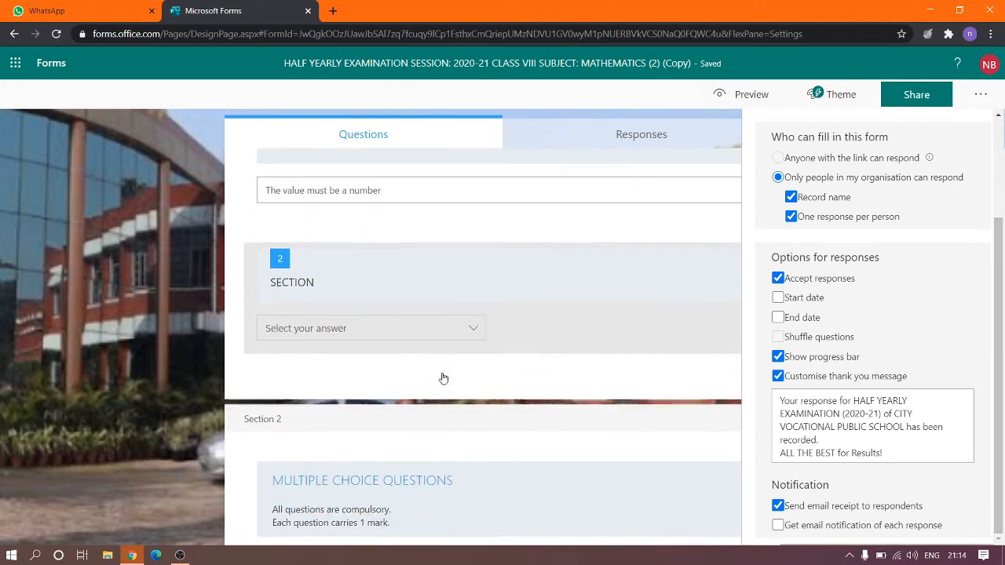
scroll(444, 378, up, 2)
scroll(444, 379, up, 1)
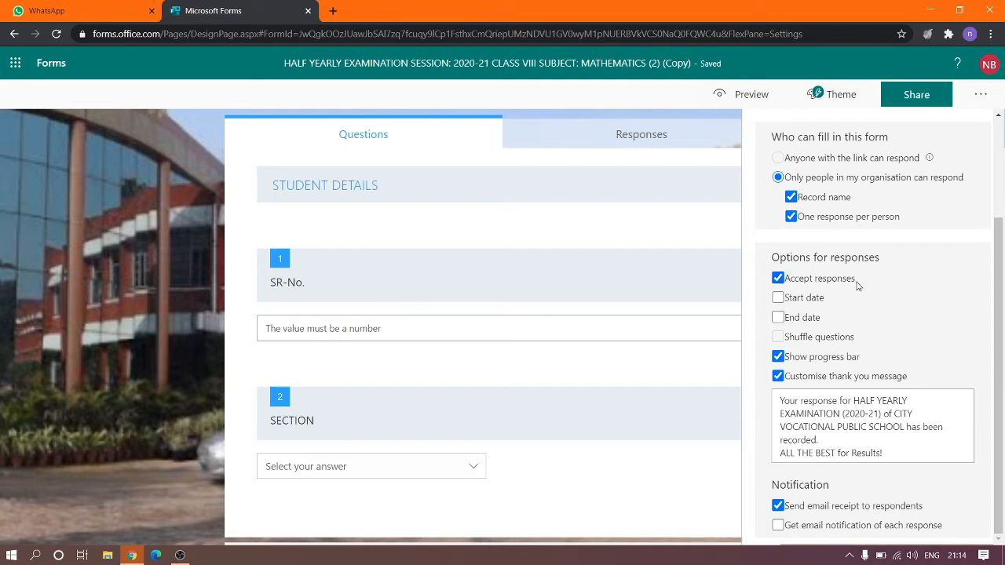
Enable Start date and keep 01/10/2020 at 22:00 as the start date and time.
click(779, 299)
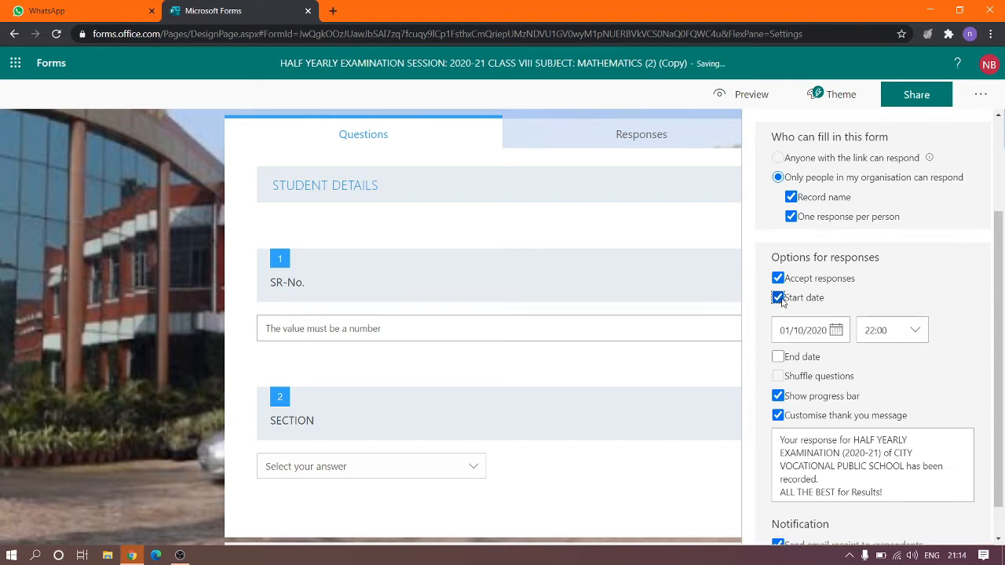
click(836, 330)
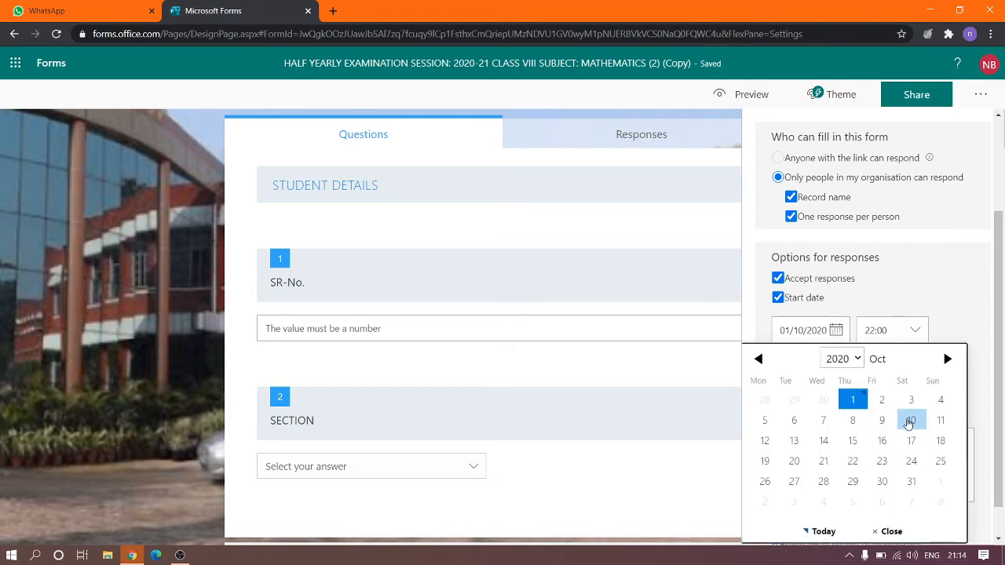
click(906, 300)
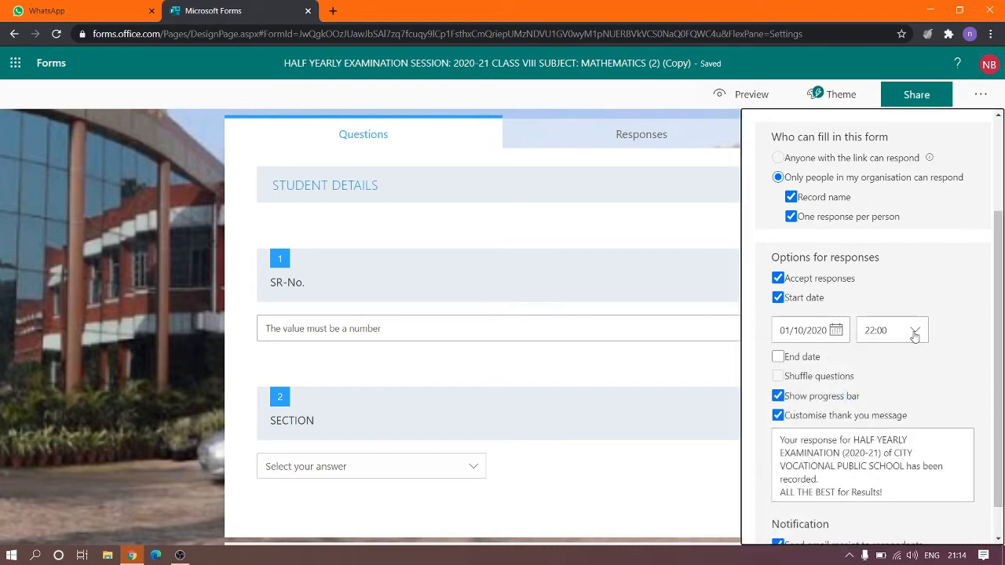
click(915, 331)
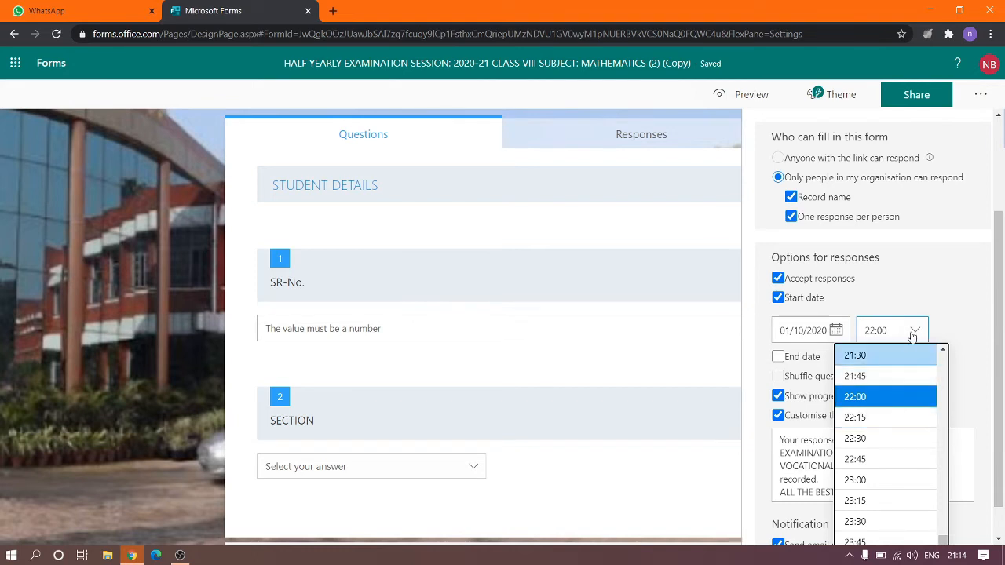
scroll(876, 454, up, 10)
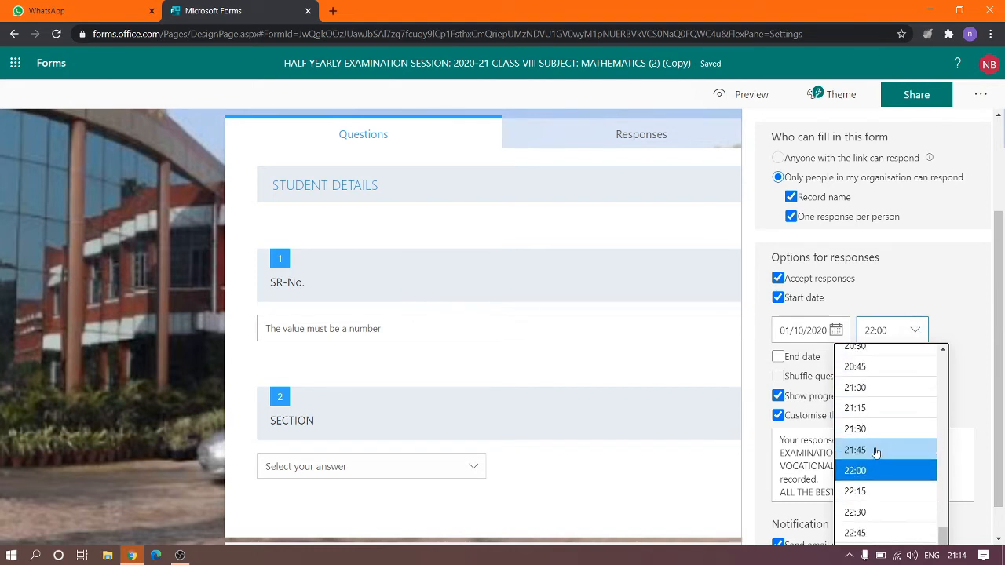
scroll(875, 453, up, 12)
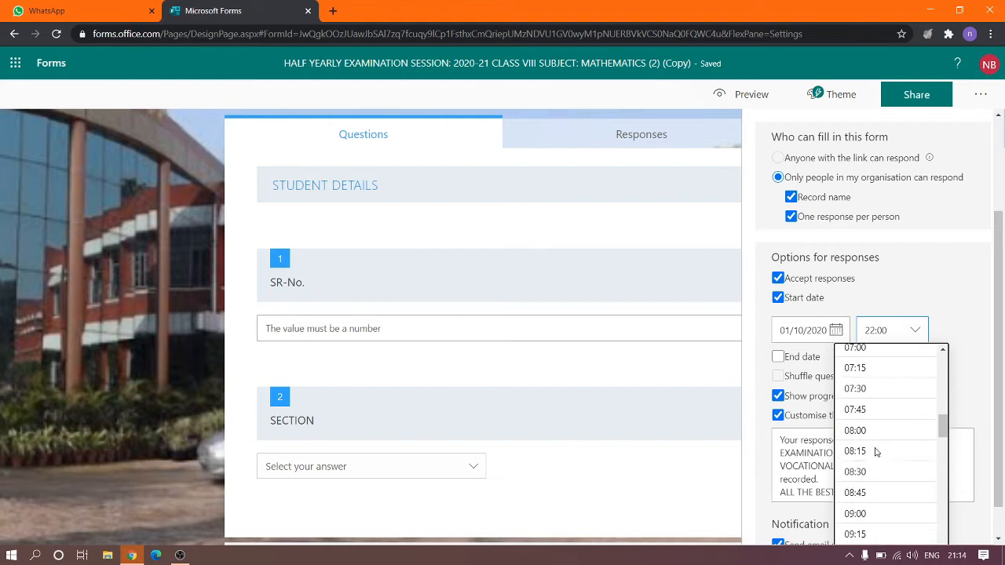
scroll(875, 453, down, 1)
scroll(877, 453, down, 5)
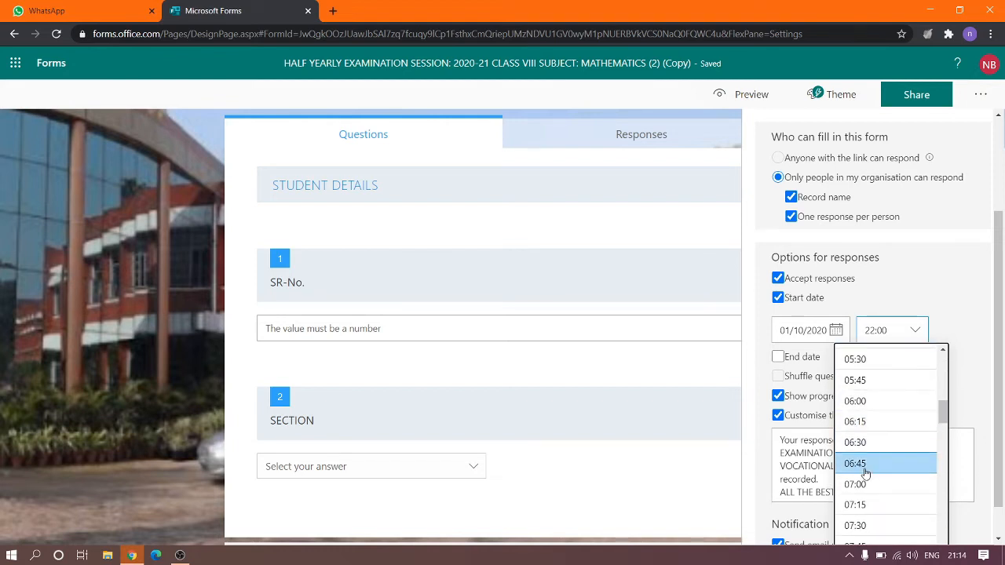
scroll(873, 444, down, 3)
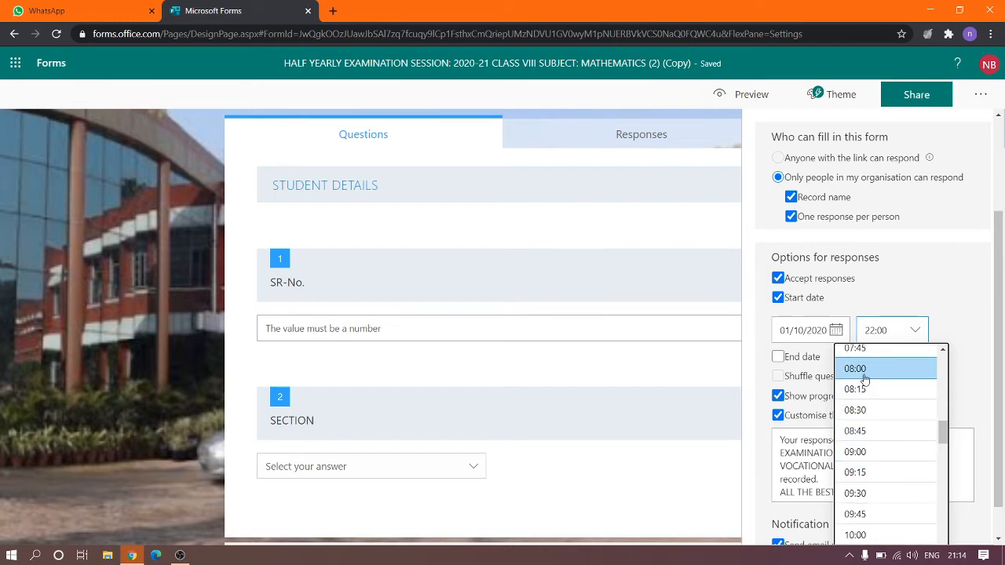
click(916, 280)
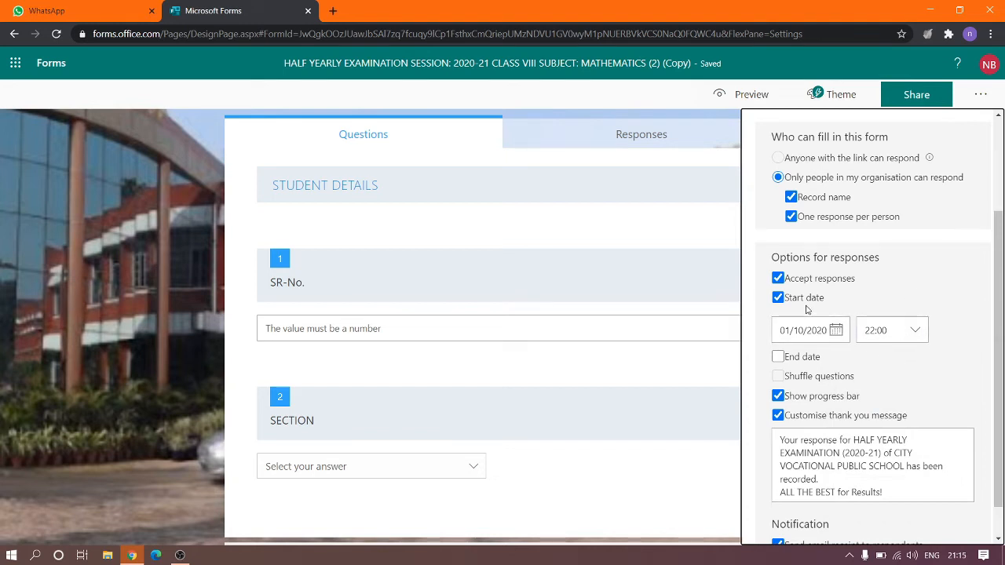
scroll(856, 353, down, 1)
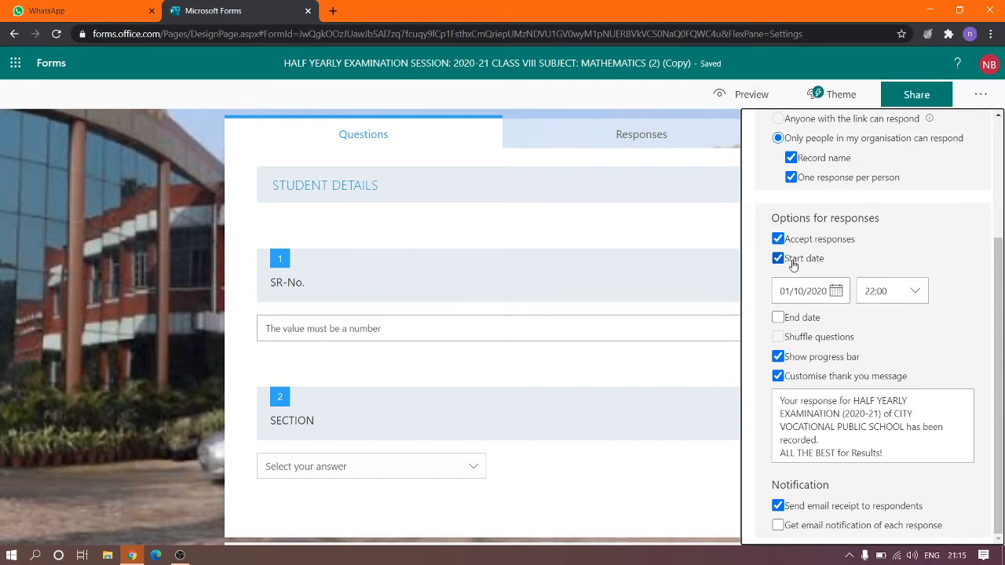
click(777, 318)
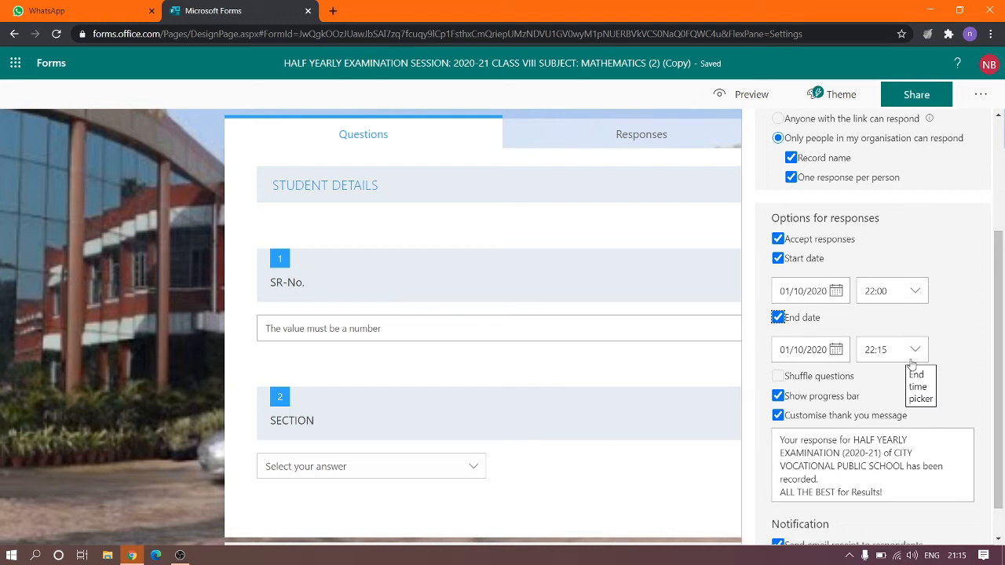
scroll(947, 390, down, 1)
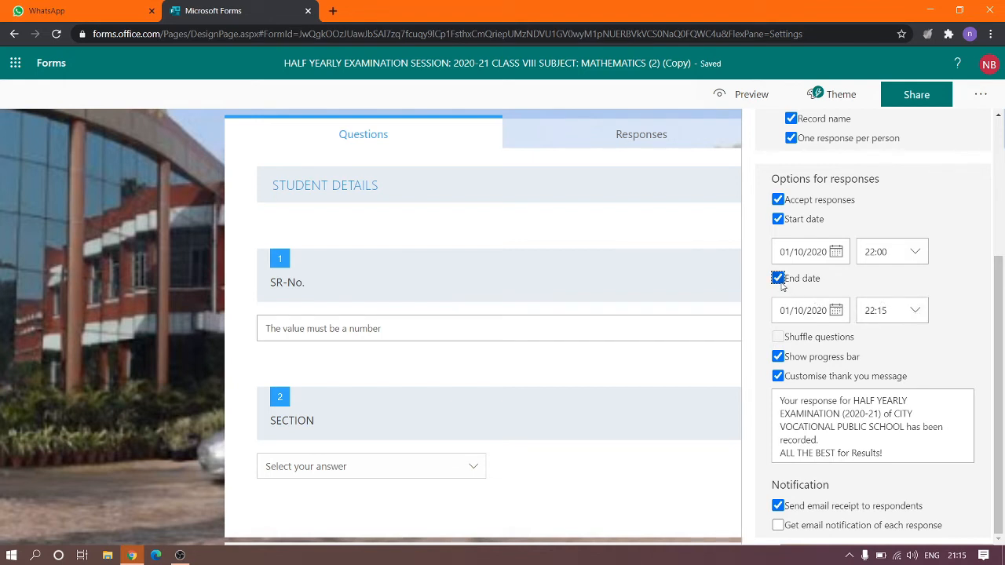
Untick both the Start date and End date options for responses.
click(777, 219)
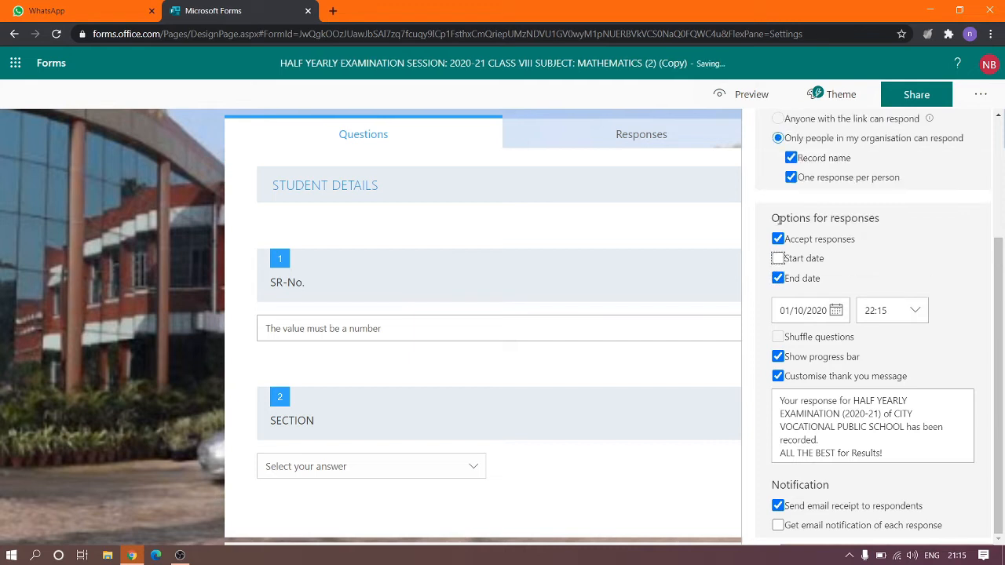
click(777, 277)
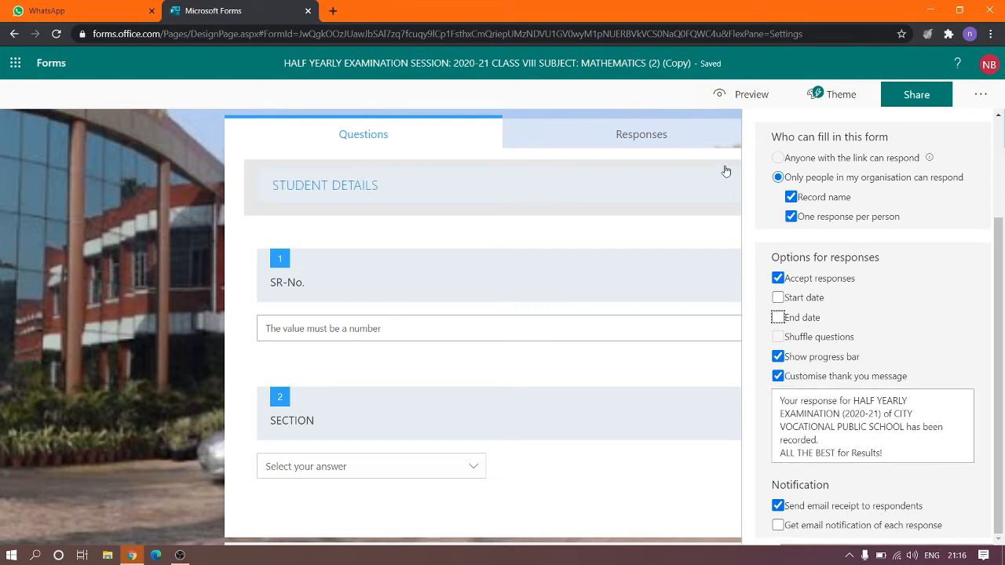
Close the Settings pane and look over the whole form.
click(746, 228)
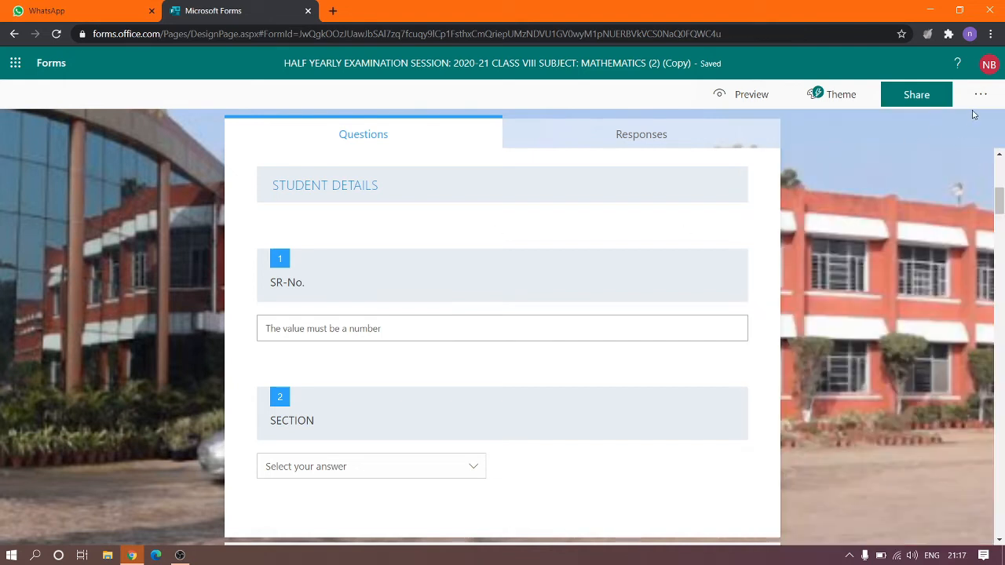
scroll(741, 226, down, 10)
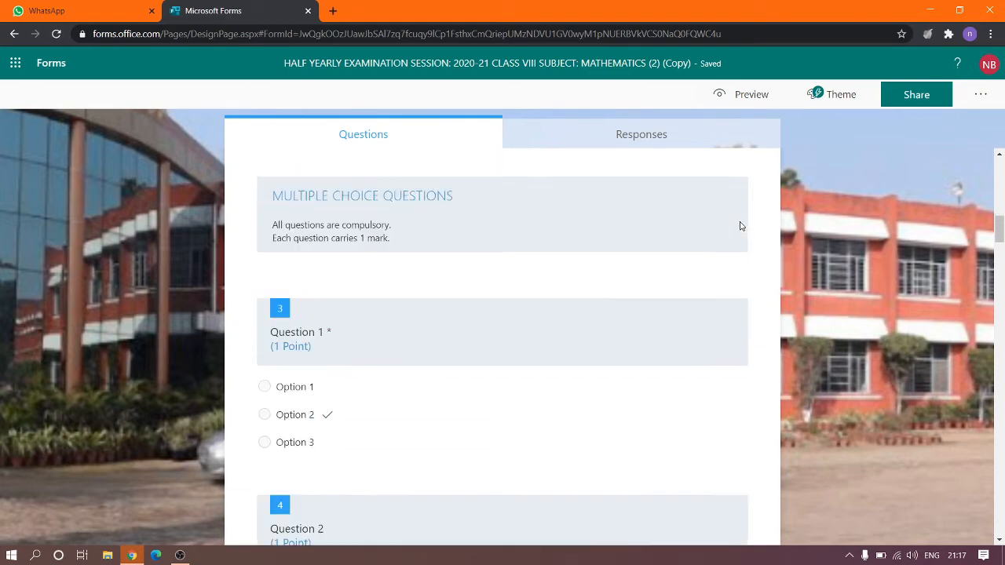
scroll(741, 227, up, 3)
scroll(741, 227, up, 10)
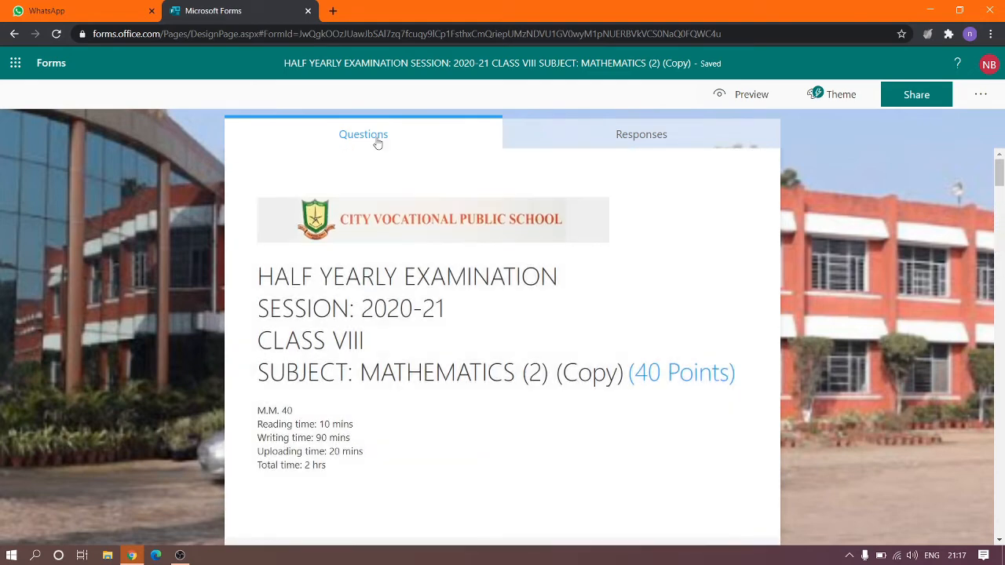
Review the Responses summary showing 0 responses, then return to the Questions view.
click(627, 130)
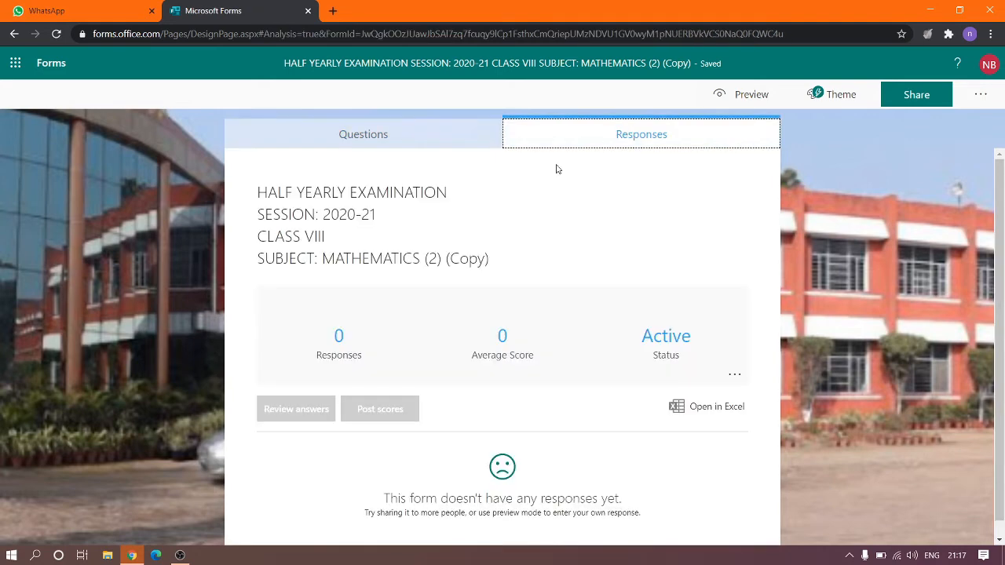
scroll(618, 391, down, 1)
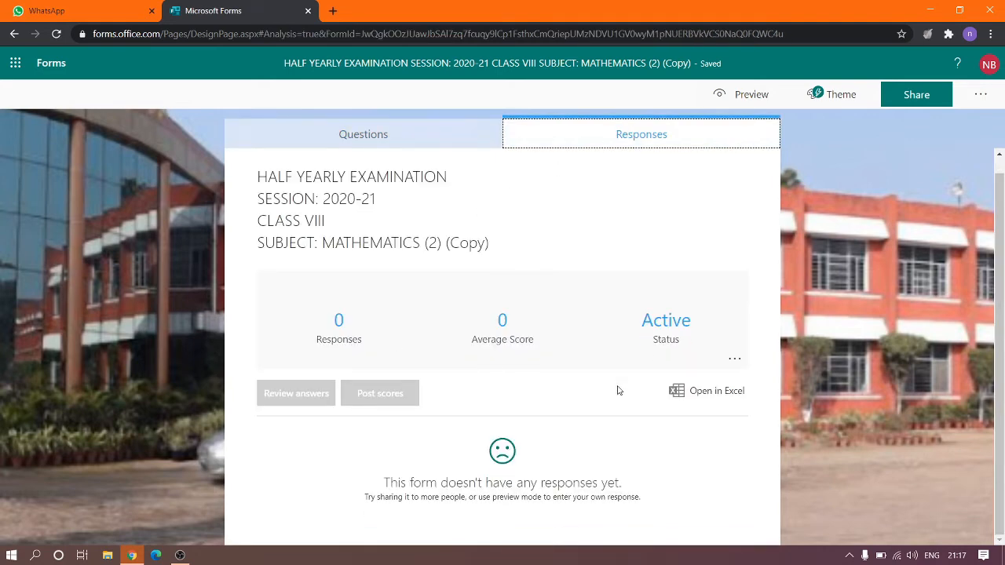
scroll(618, 390, up, 1)
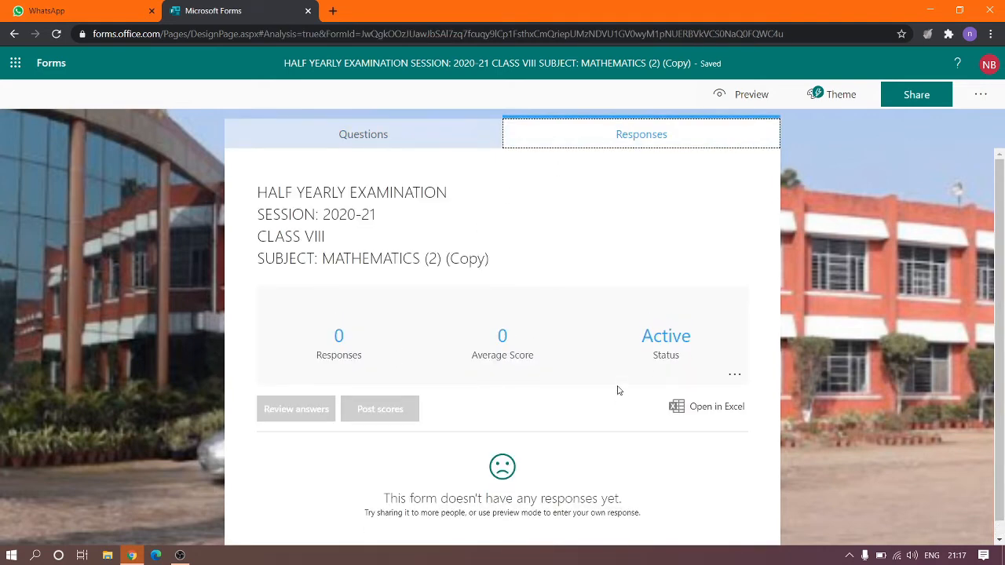
click(437, 142)
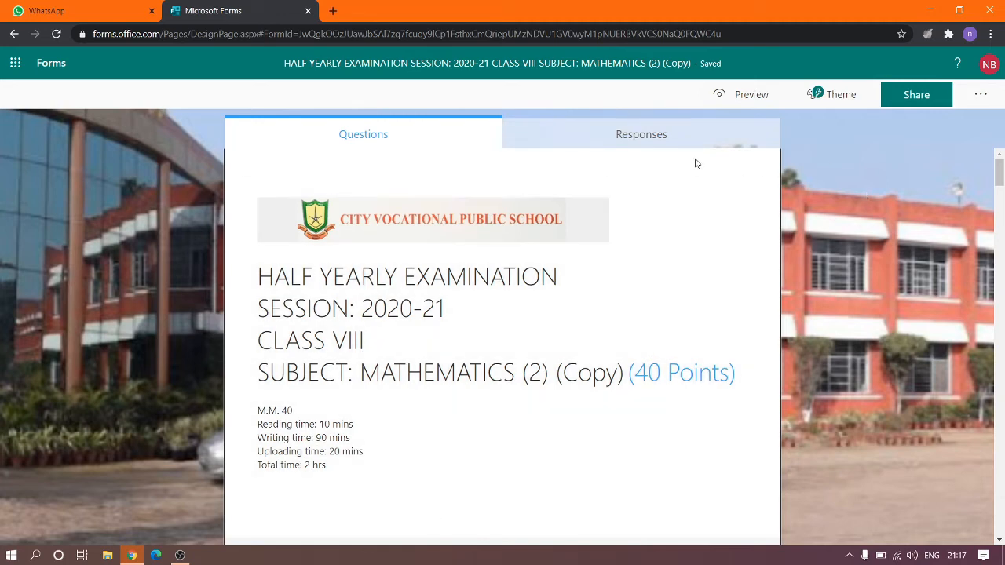
Copy the exam's response link restricted to people in the organisation.
click(927, 96)
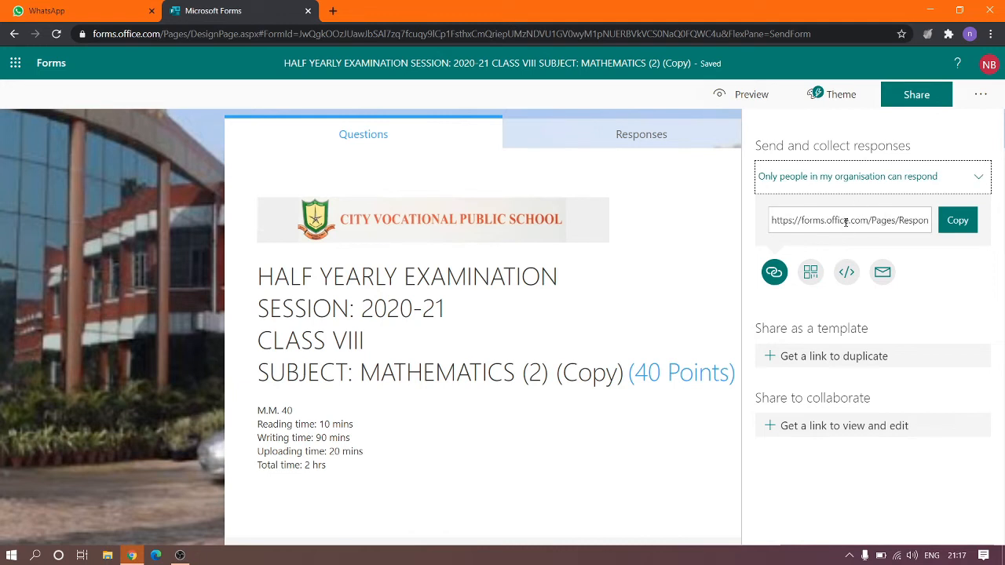
click(955, 224)
click(955, 224)
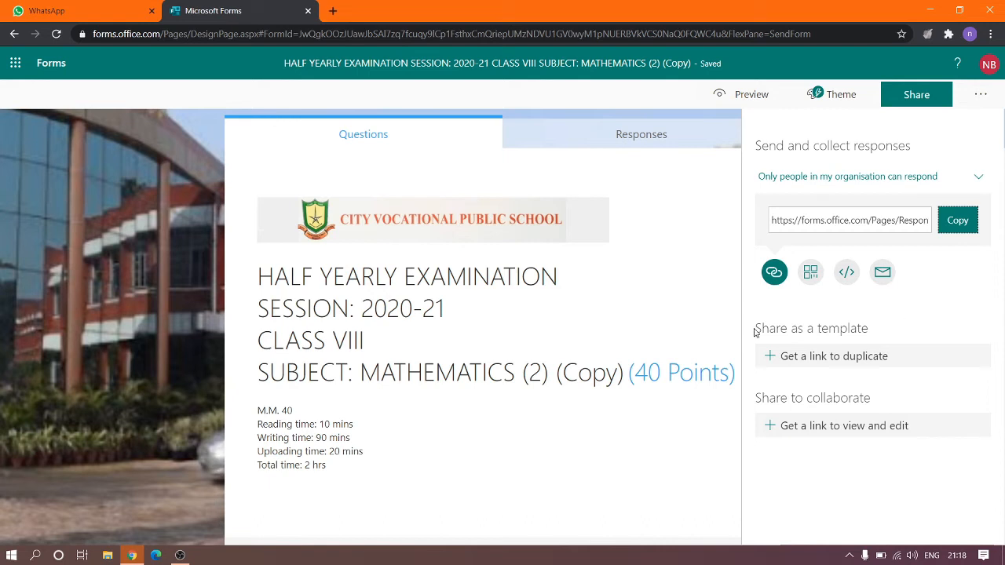
Generate a 'Share as a template' duplicate link, delete it, and close the Share pane.
click(885, 358)
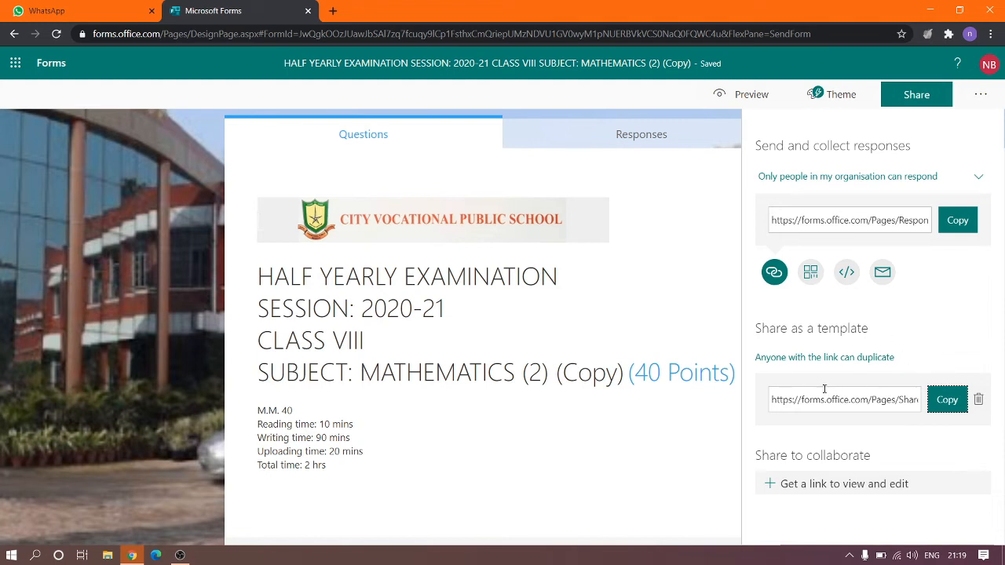
click(979, 401)
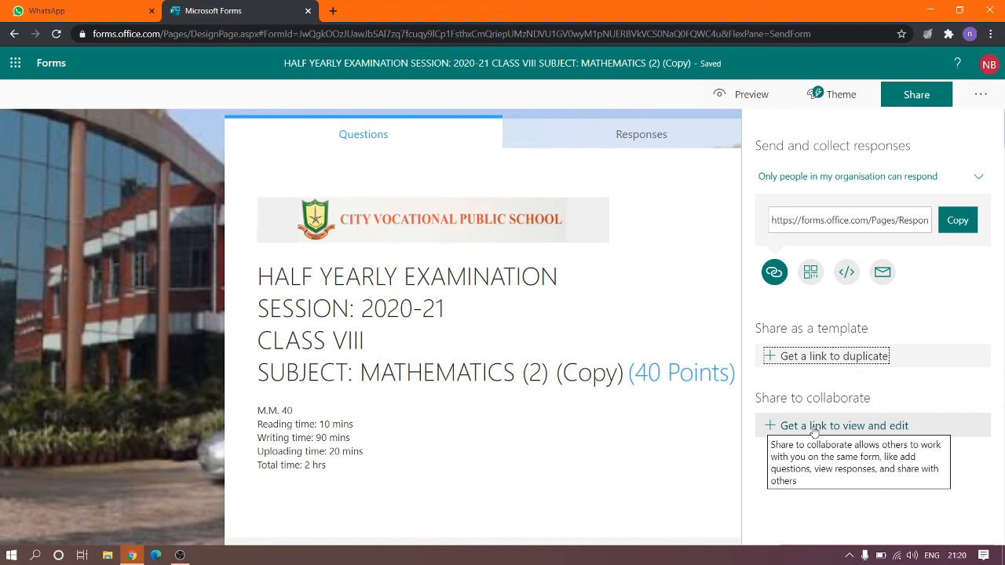
click(183, 176)
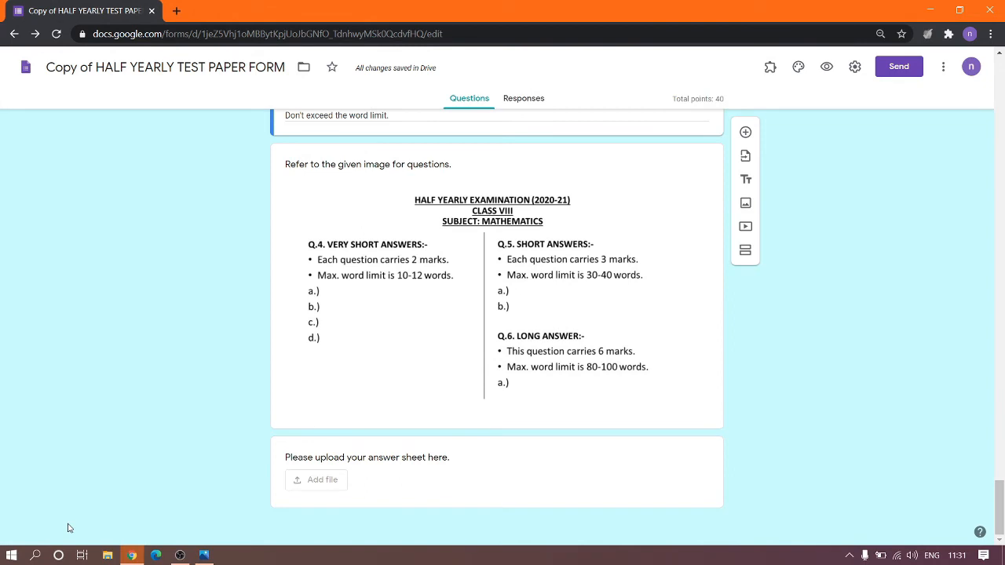
Select the exam instructions image item, then launch PowerPoint from Windows search.
click(438, 278)
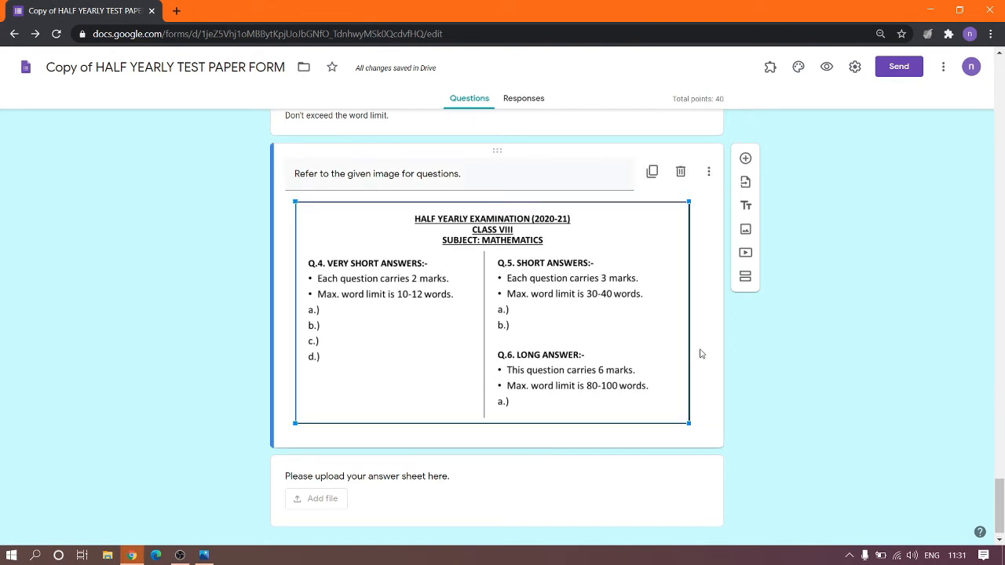
click(35, 556)
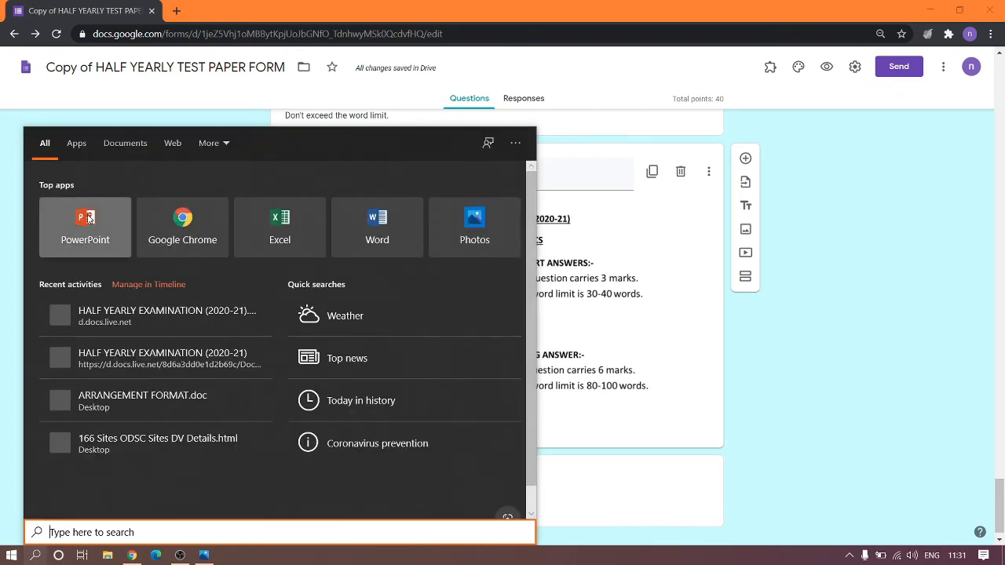
click(89, 218)
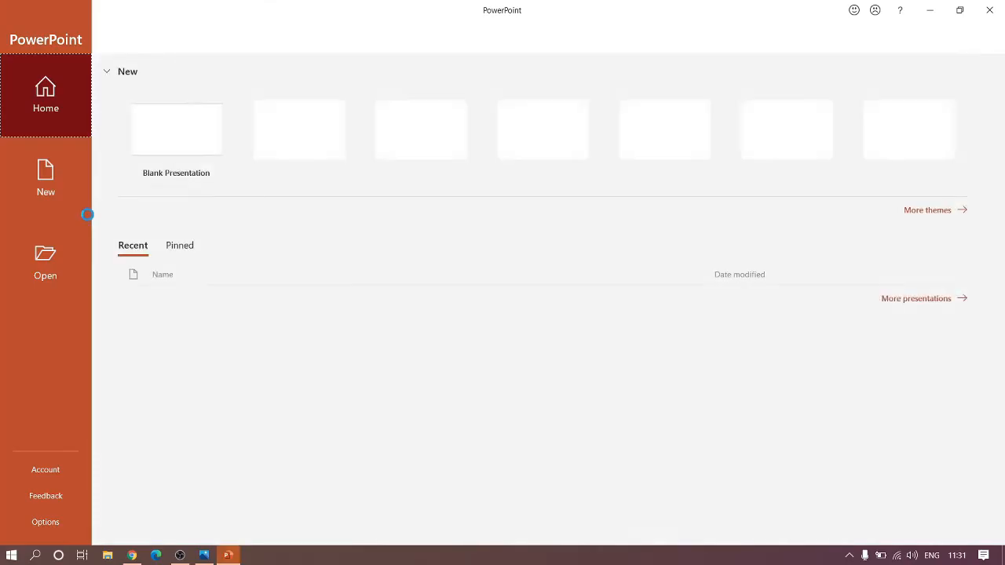
Create Presentation1 as a blank presentation with a Two Content first slide and edit its title.
click(157, 136)
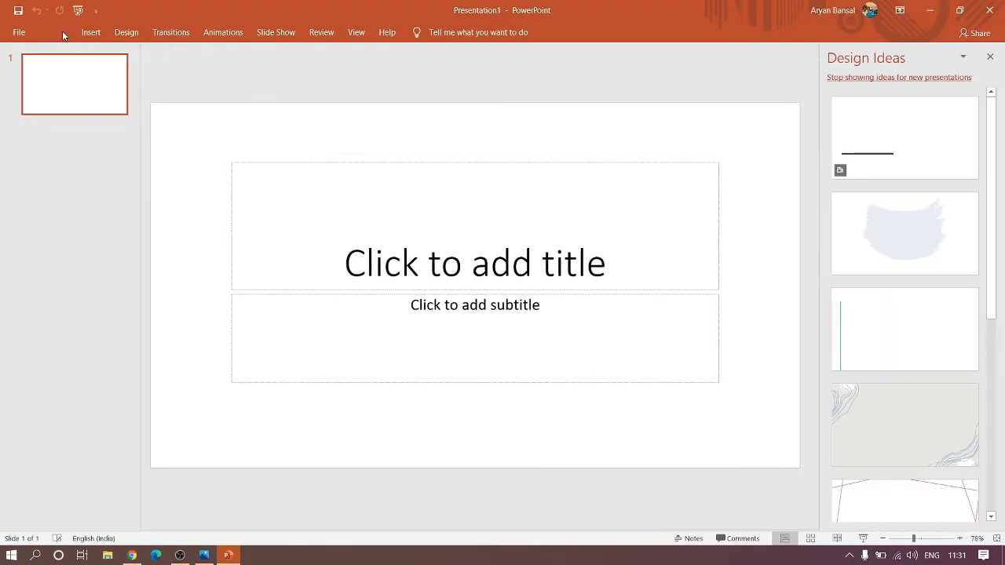
click(56, 34)
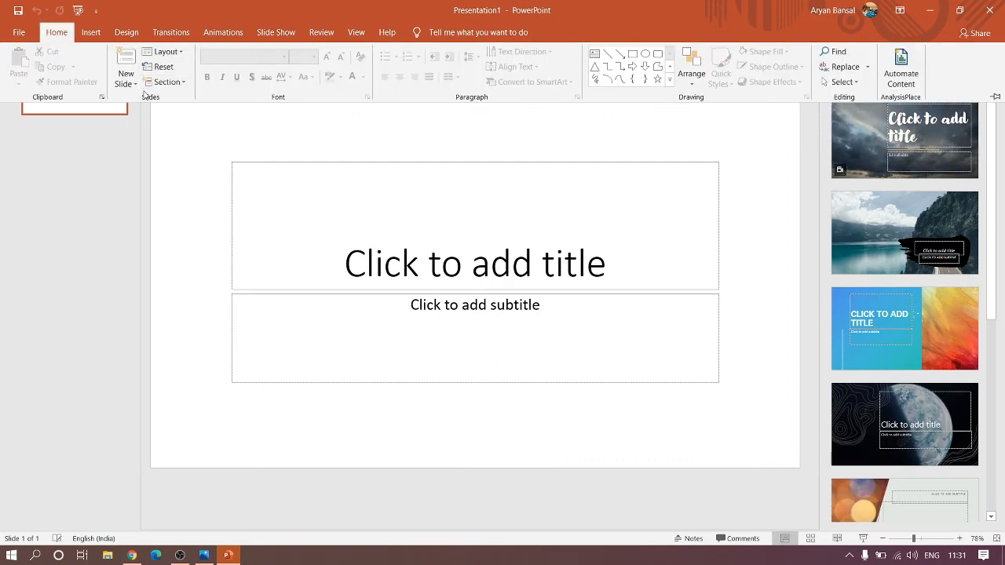
click(180, 58)
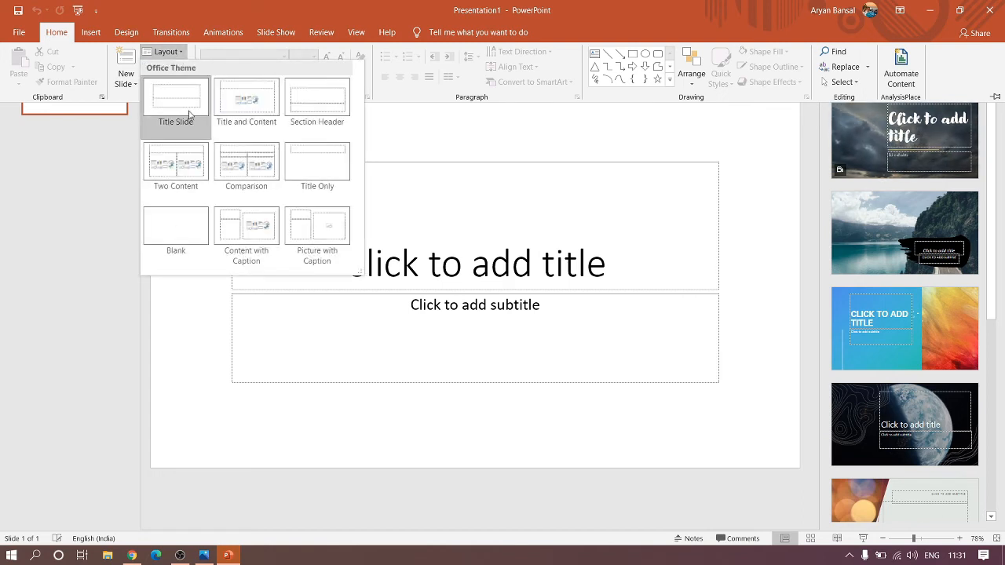
click(188, 199)
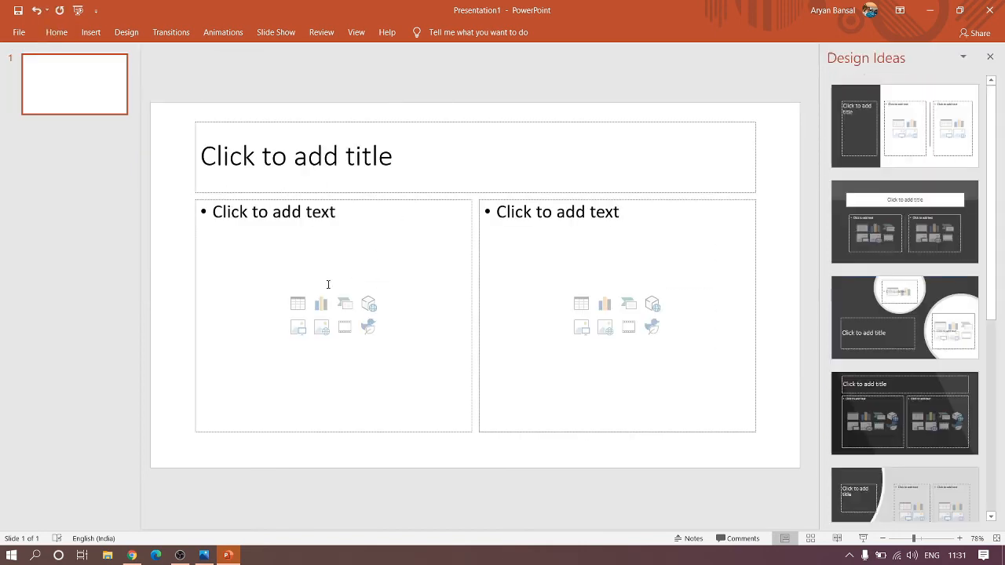
click(522, 154)
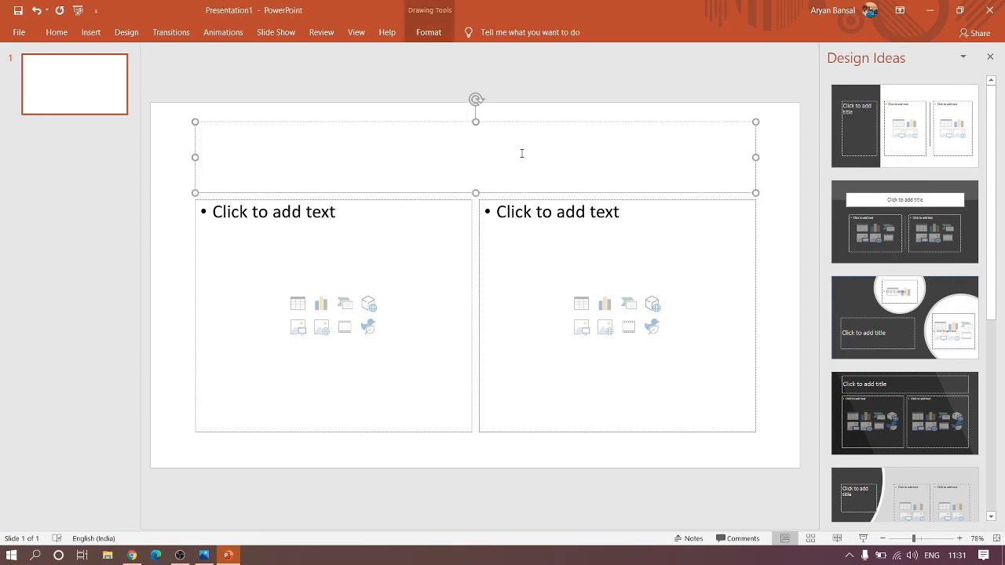